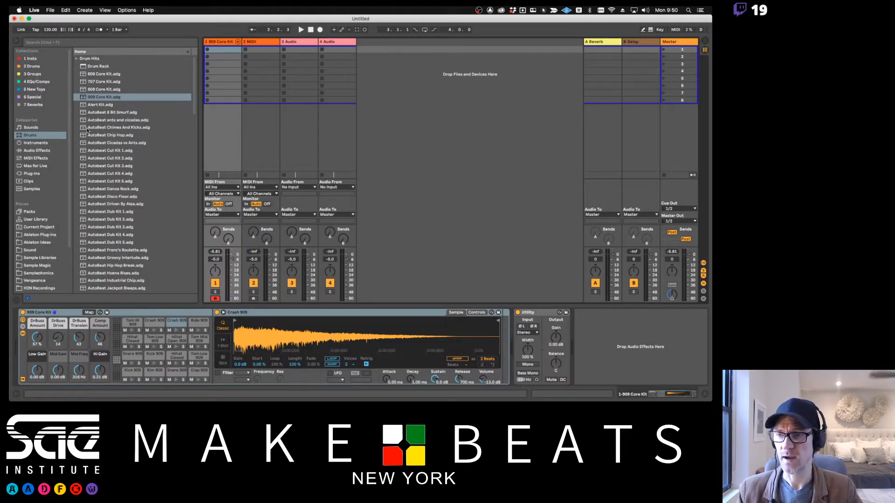
Show the Drums category in the browser and turn on Cursor Pro's cursor highlight.
{"action": "left_click", "coordinate": [32, 136]}
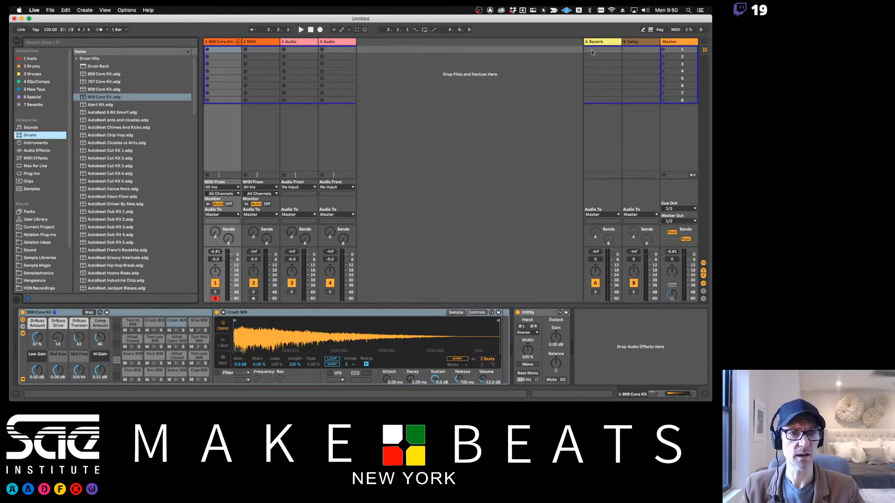
{"action": "left_click", "coordinate": [543, 10]}
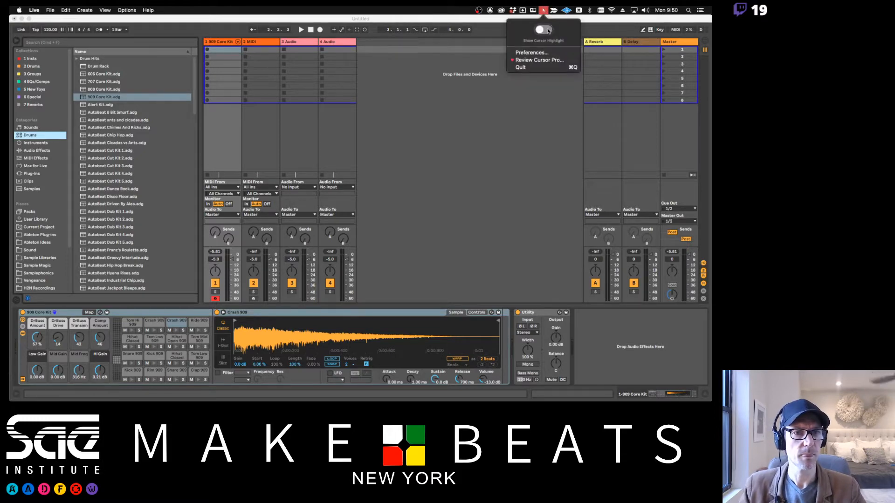
{"action": "left_click", "coordinate": [546, 30]}
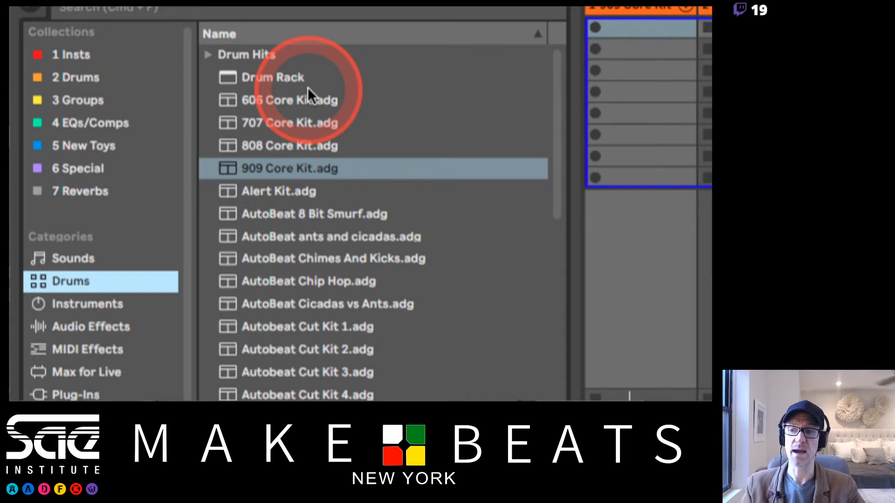
Look through the Instrument Rack preset folders in the Instruments category and collapse them again.
{"action": "left_click", "coordinate": [83, 306]}
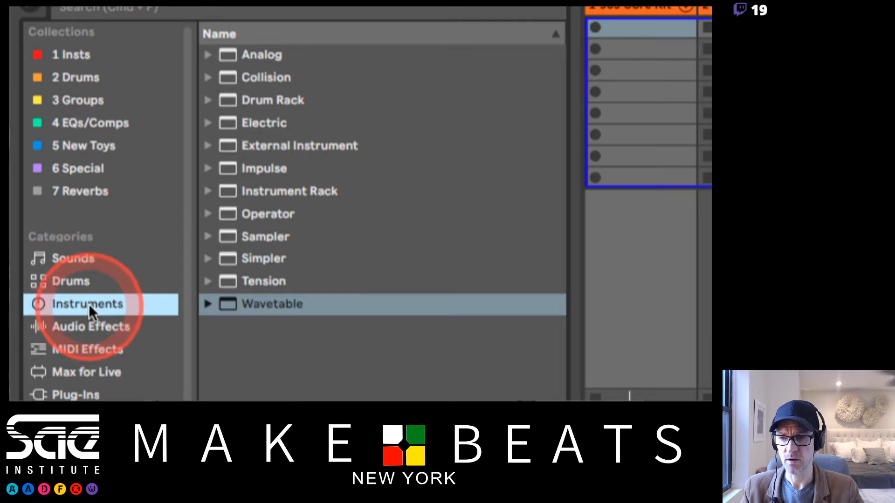
{"action": "left_click", "coordinate": [267, 191]}
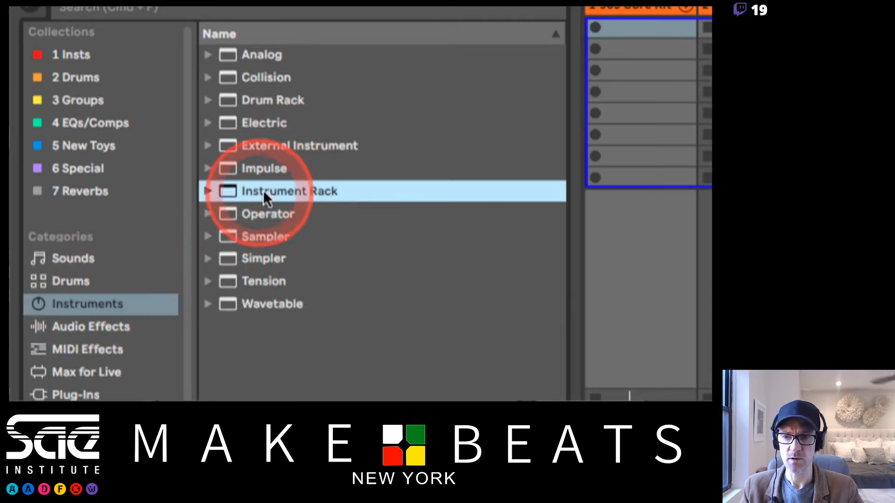
{"action": "left_click", "coordinate": [208, 191]}
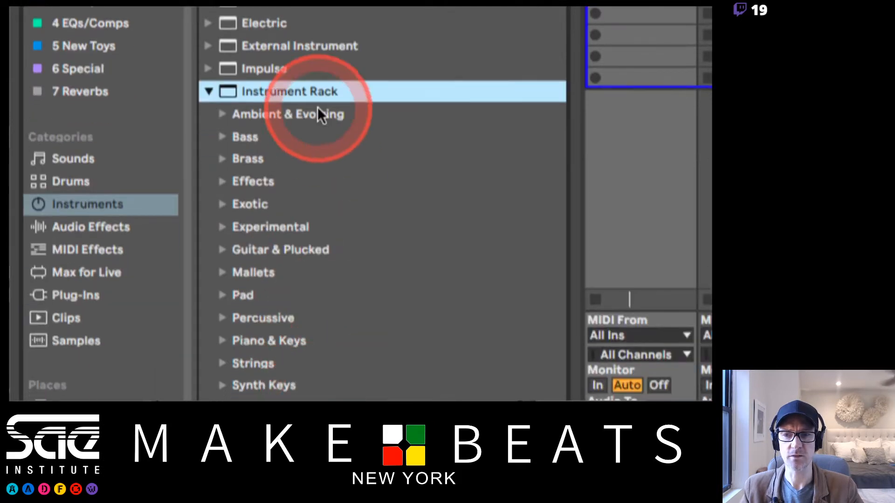
{"action": "left_click", "coordinate": [208, 91]}
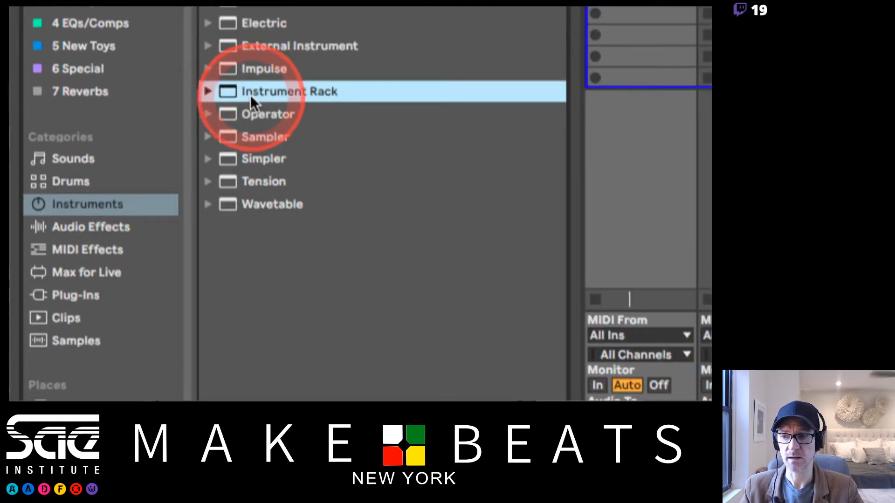
Look through the Audio Effect Rack presets in the Audio Effects category and collapse them again.
{"action": "left_click", "coordinate": [129, 211]}
{"action": "left_click", "coordinate": [87, 226]}
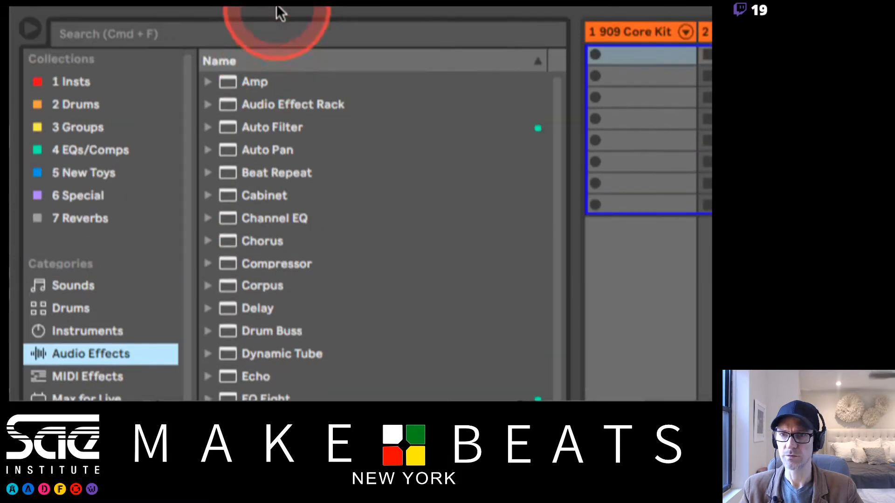
{"action": "left_click", "coordinate": [267, 105]}
{"action": "left_click", "coordinate": [208, 104]}
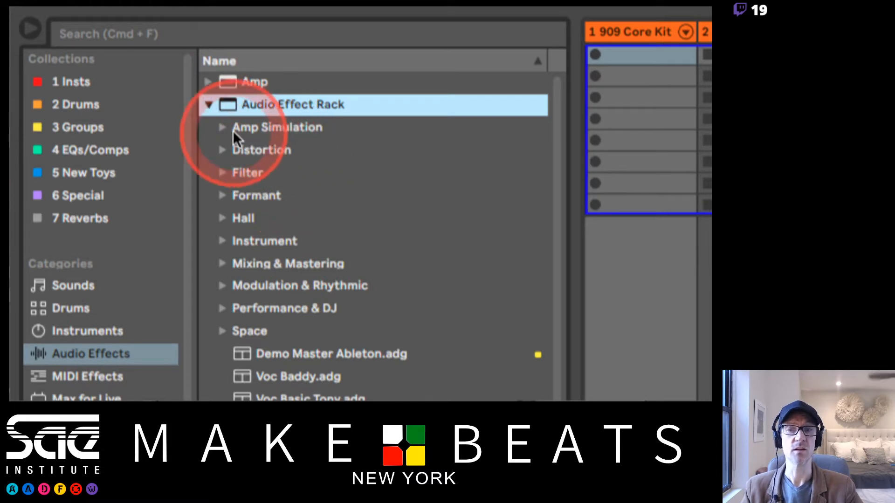
{"action": "left_click", "coordinate": [210, 104]}
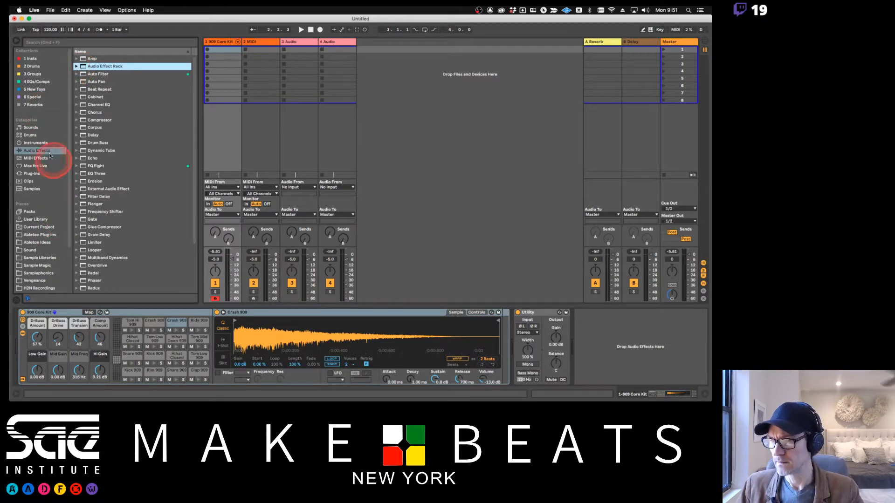
Locate the MIDI Effect Rack in the MIDI Effects category.
{"action": "left_click", "coordinate": [36, 166]}
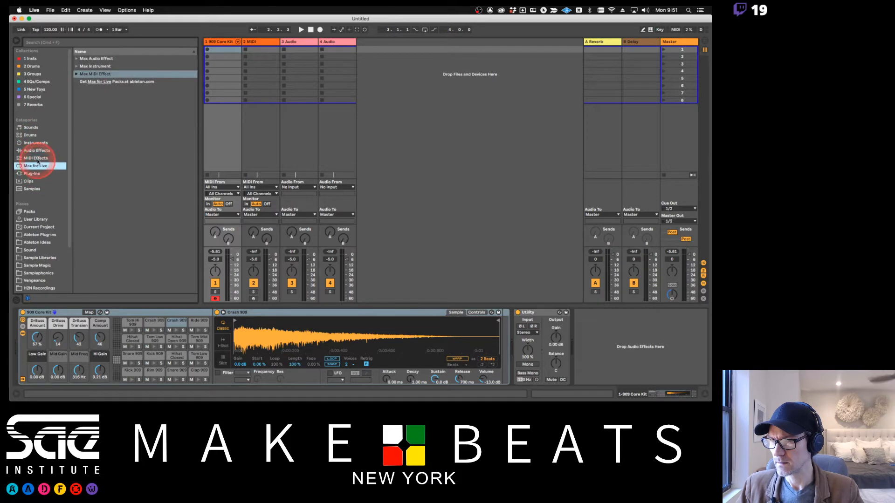
{"action": "left_click", "coordinate": [37, 159]}
{"action": "left_click", "coordinate": [95, 76]}
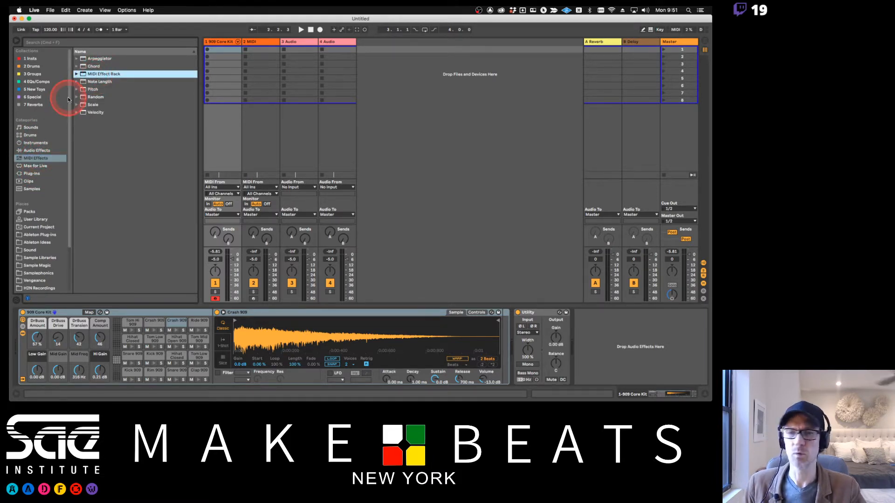
Load an empty Drum Rack from the Drums category onto track 1, replacing the 909 Core Kit.
{"action": "left_click", "coordinate": [29, 134]}
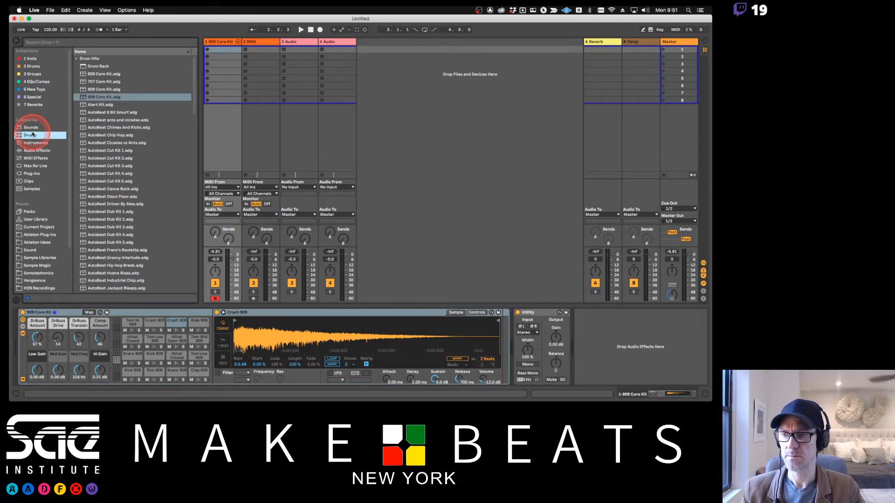
{"action": "left_click", "coordinate": [98, 67]}
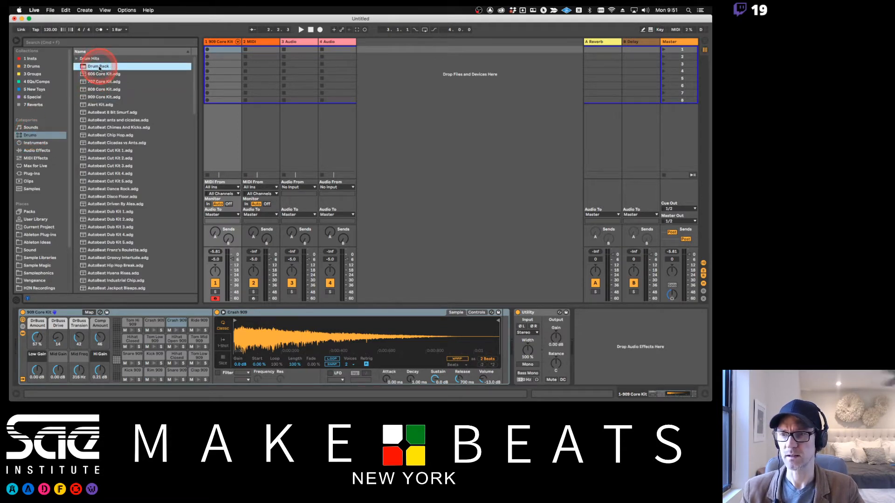
{"action": "left_click_drag", "start_coordinate": [99, 68], "coordinate": [224, 43]}
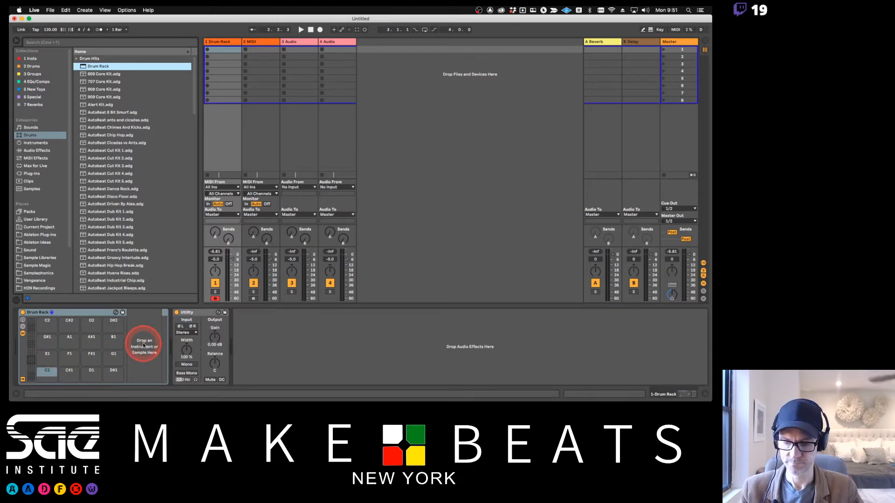
View the Drum Racks notes in Preview, return to Live and delete the Utility device after the Drum Rack.
{"action": "key", "text": "super+Tab"}
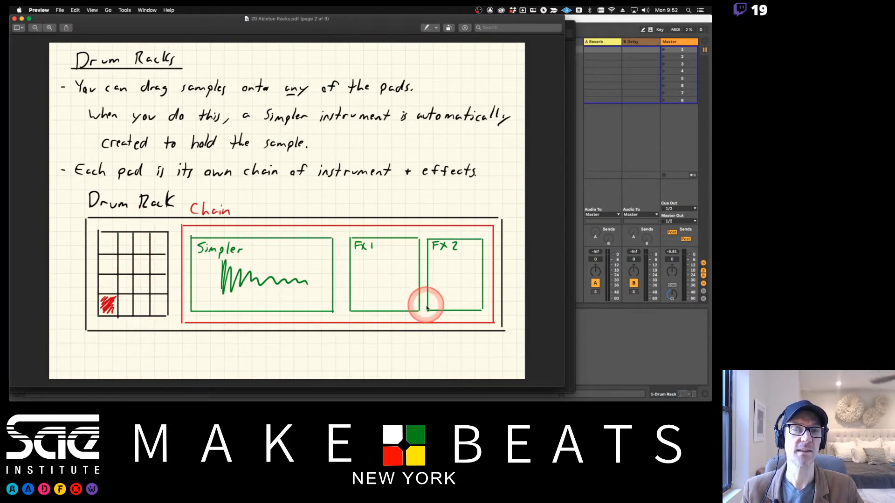
{"action": "key", "text": "super+Tab"}
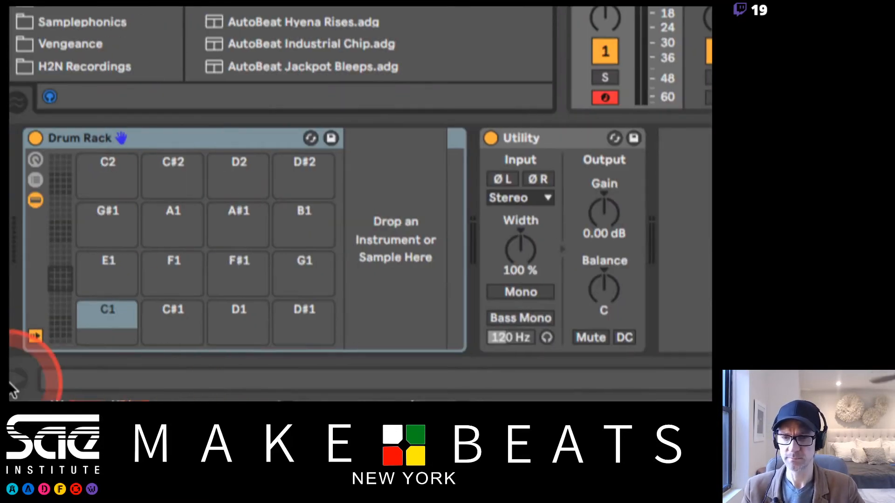
{"action": "left_click", "coordinate": [586, 137]}
{"action": "key", "text": "Delete"}
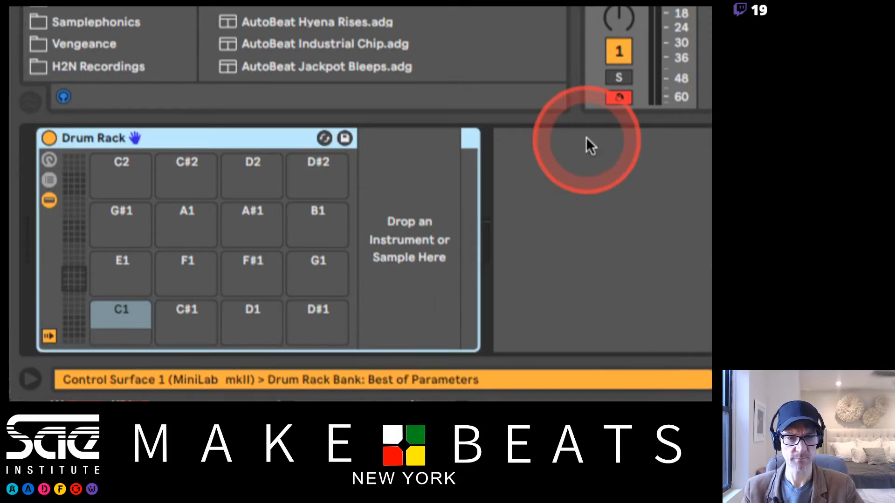
Show and hide the Drum Rack's macro controls, chain list and devices area to examine each view.
{"action": "left_click", "coordinate": [48, 158]}
{"action": "left_click", "coordinate": [47, 178]}
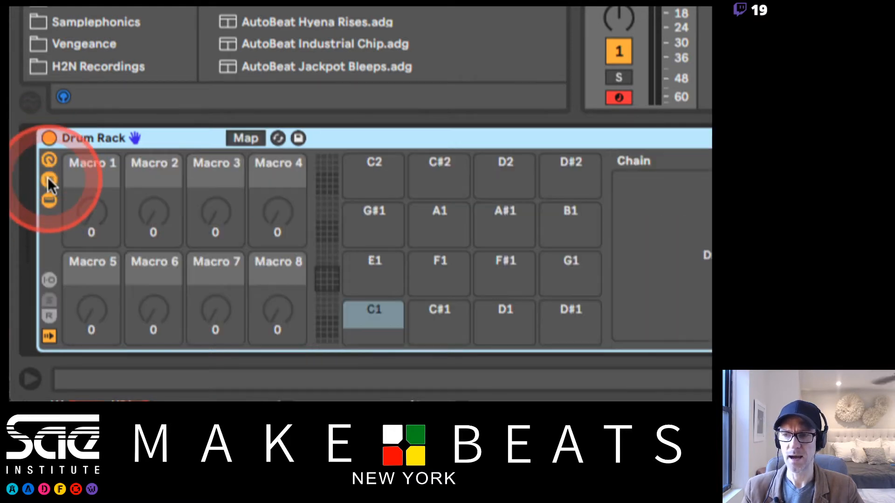
{"action": "left_click", "coordinate": [48, 178]}
{"action": "left_click", "coordinate": [48, 160]}
{"action": "left_click", "coordinate": [48, 200]}
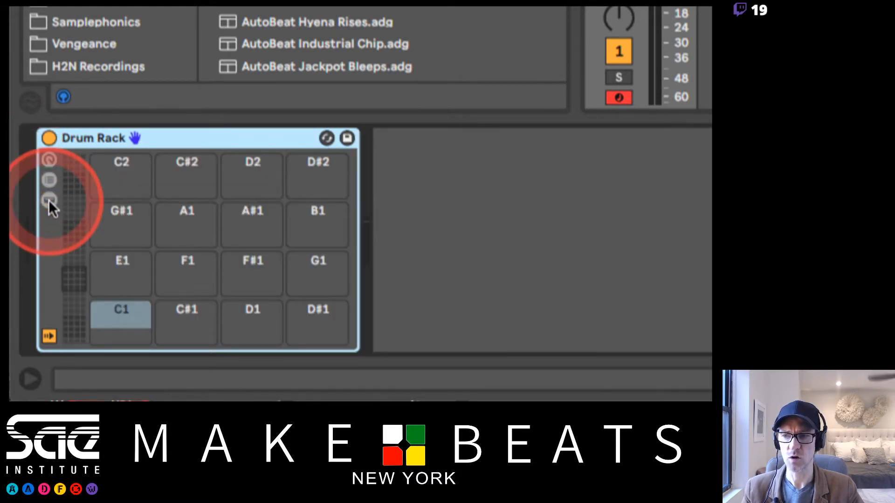
{"action": "left_click", "coordinate": [49, 200]}
{"action": "left_click", "coordinate": [48, 159]}
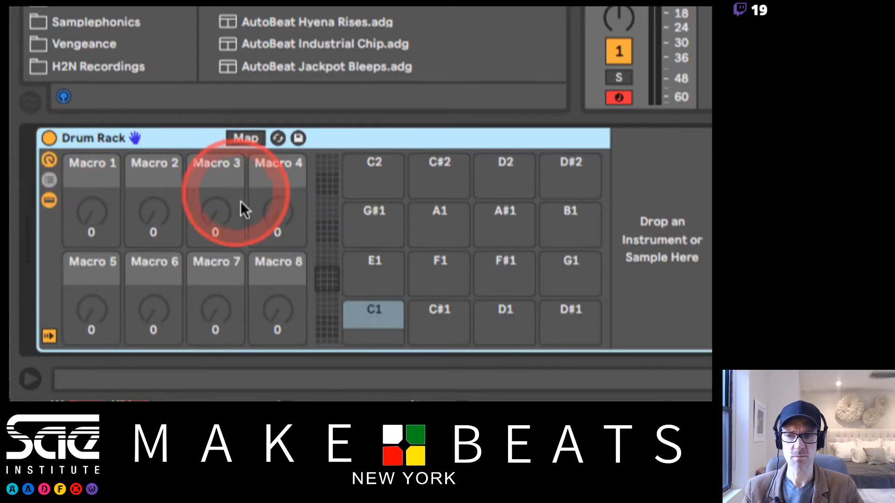
{"action": "left_click", "coordinate": [50, 158]}
Examine the Drum Rack's chain list with its input/output section, and hide both again.
{"action": "left_click", "coordinate": [49, 180]}
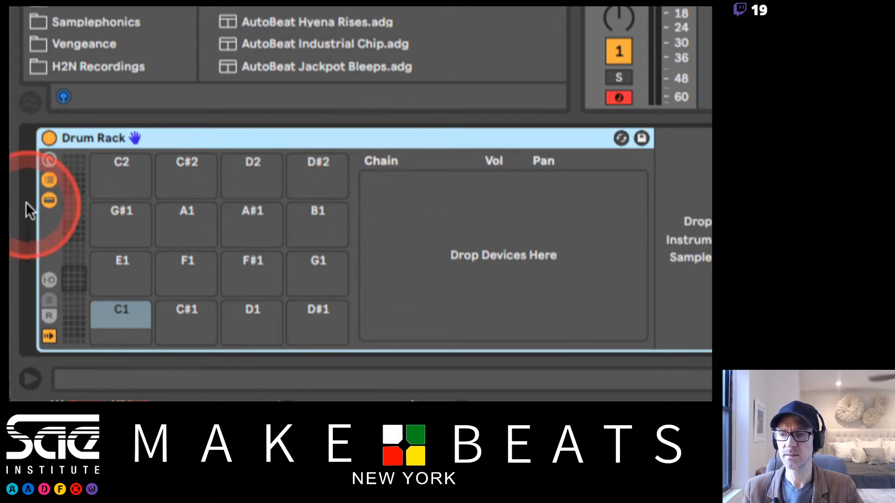
{"action": "left_click", "coordinate": [46, 183]}
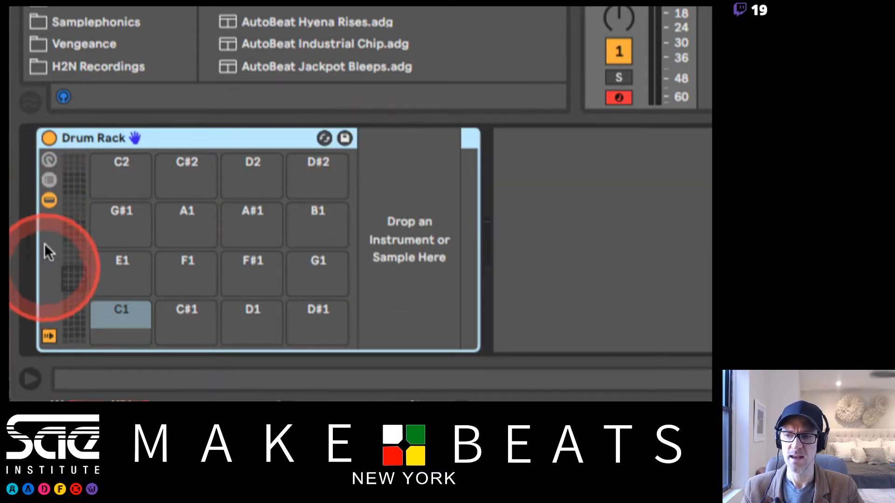
{"action": "left_click", "coordinate": [49, 190]}
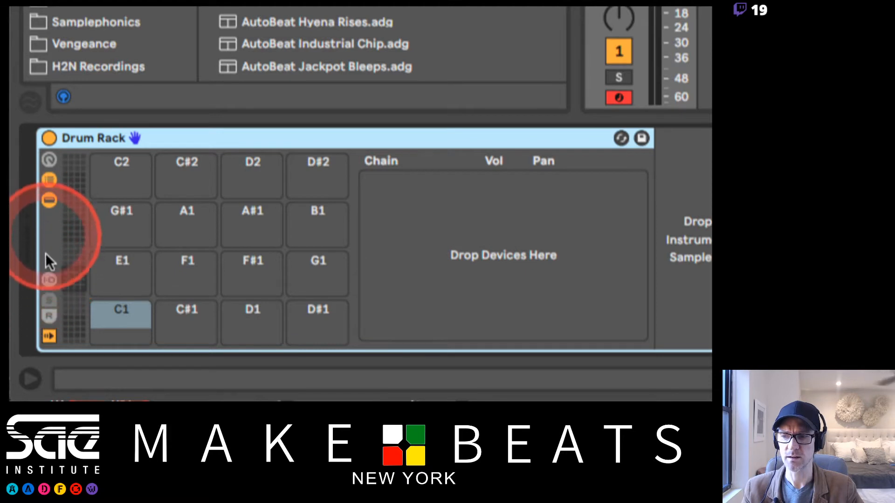
{"action": "left_click", "coordinate": [49, 280]}
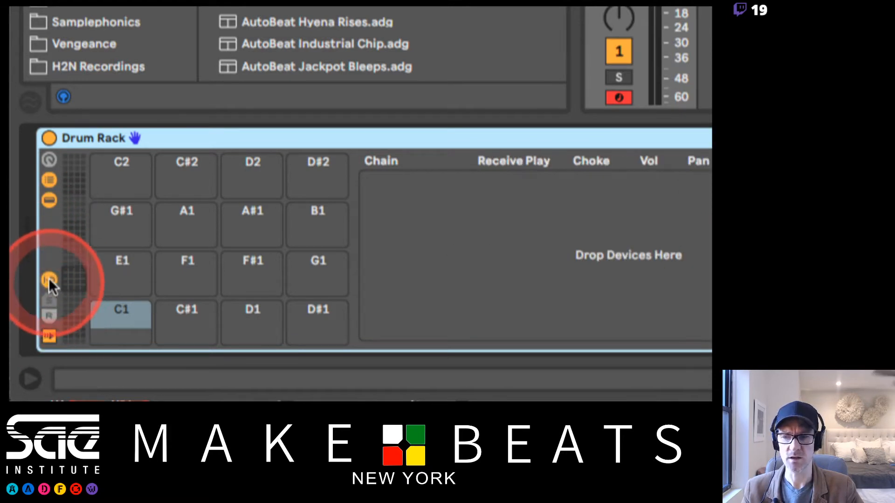
{"action": "left_click", "coordinate": [49, 281]}
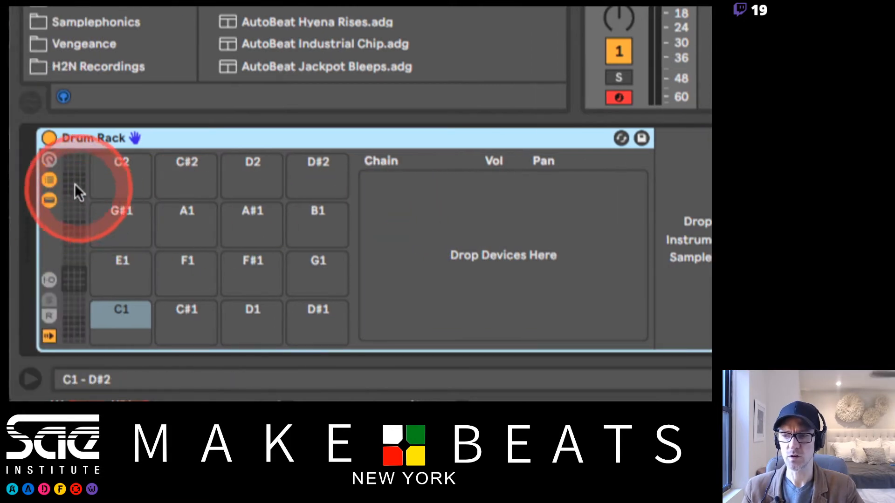
{"action": "left_click", "coordinate": [48, 179]}
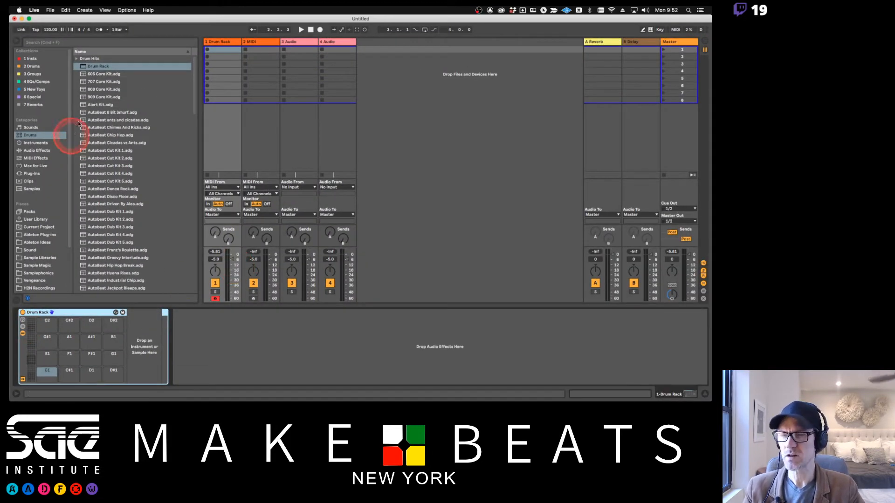
Expand the Drum Hits folder in the Drums category and open its Kick subfolder.
{"action": "left_click", "coordinate": [92, 59]}
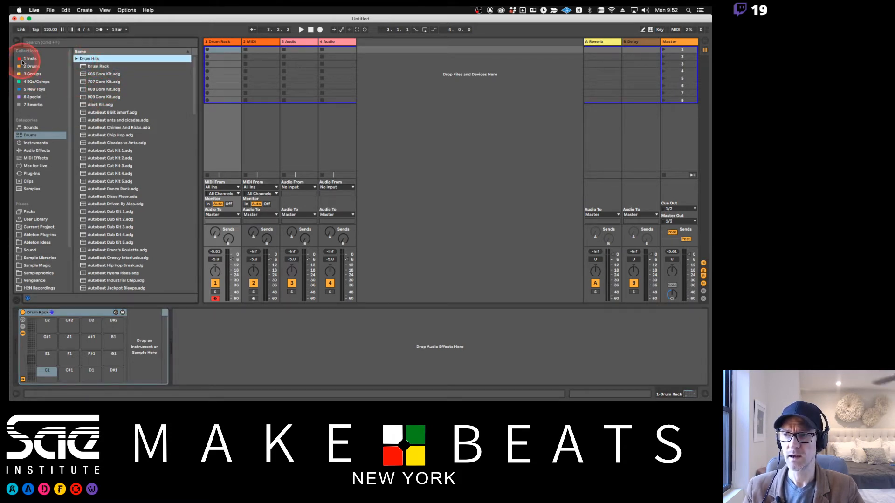
{"action": "left_click", "coordinate": [28, 135]}
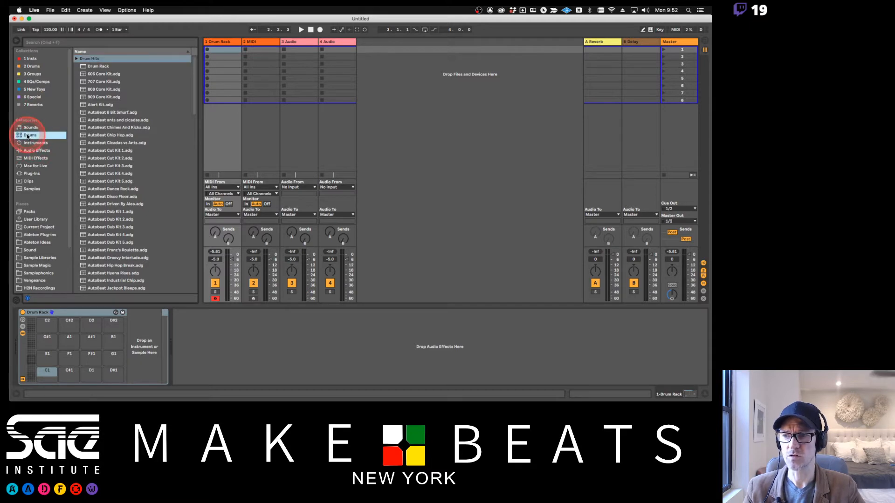
{"action": "left_click", "coordinate": [91, 60]}
{"action": "left_click", "coordinate": [76, 58]}
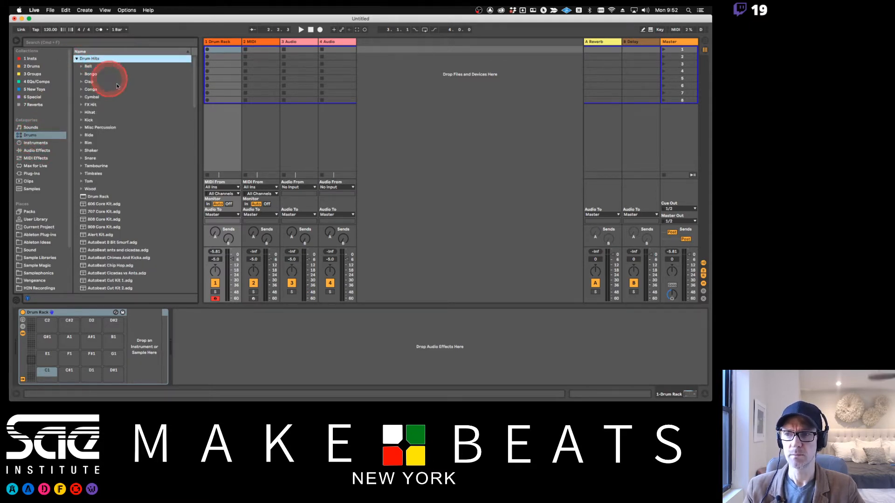
{"action": "left_click", "coordinate": [82, 121]}
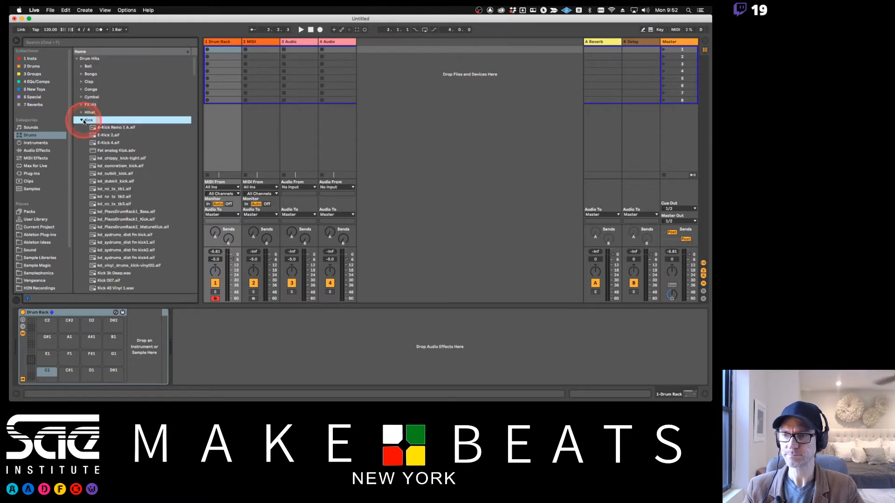
Audition the kick samples in the Kick folder, from E-Kick 2.aif down through Kick 3k Deep.wav.
{"action": "left_click", "coordinate": [96, 134]}
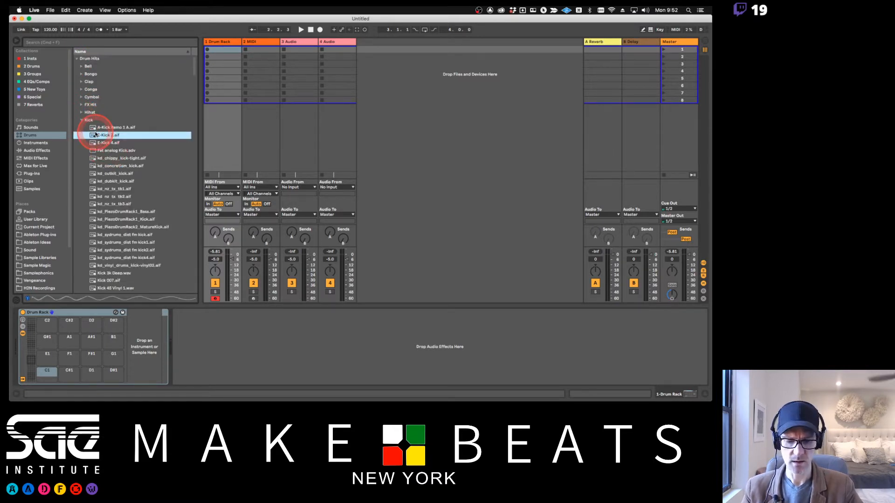
{"action": "key", "text": "Down"}
{"action": "key", "text": "Down"}
{"action": "key", "text": "Down"}
{"action": "key", "text": "Down"}
{"action": "key", "text": "Down"}
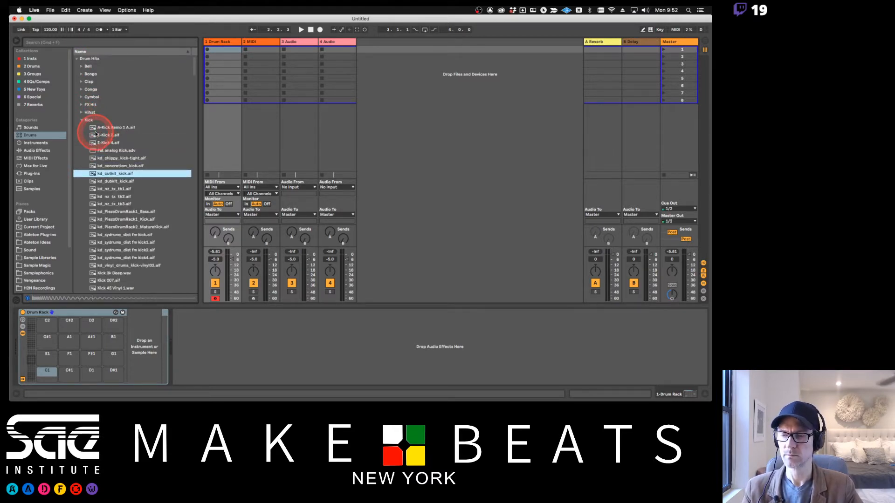
{"action": "key", "text": "Down"}
{"action": "key", "text": "Down"}
{"action": "key", "text": "Down"}
{"action": "key", "text": "Down"}
{"action": "key", "text": "Down"}
{"action": "key", "text": "Down"}
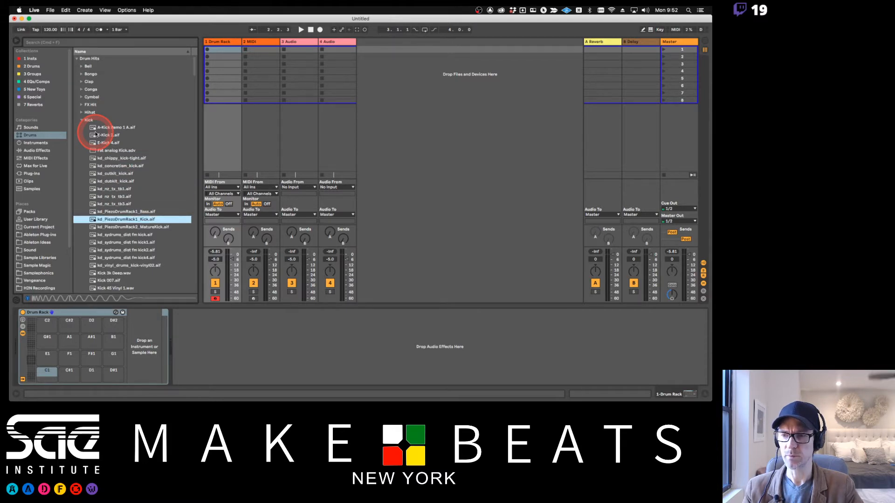
{"action": "key", "text": "Down"}
{"action": "key", "text": "Down"}
{"action": "key", "text": "Down"}
{"action": "key", "text": "Down"}
{"action": "key", "text": "Down"}
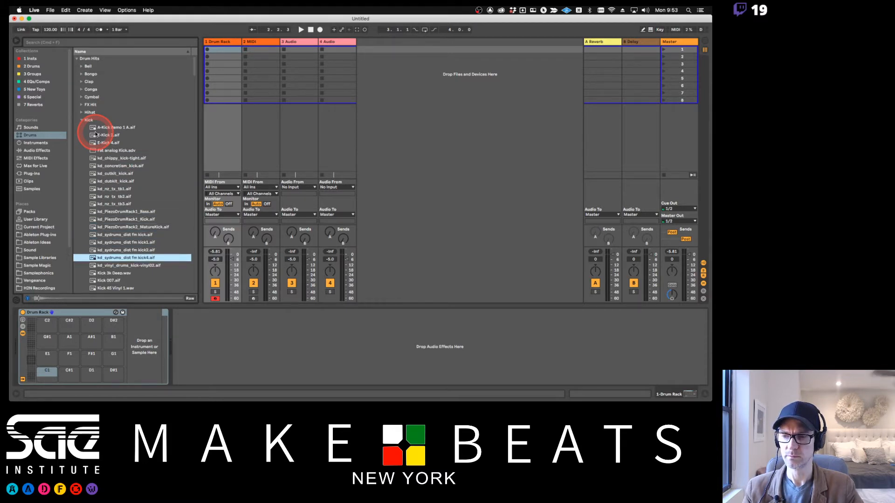
{"action": "key", "text": "Down"}
{"action": "key", "text": "Down"}
{"action": "key", "text": "Down"}
{"action": "key", "text": "Down"}
{"action": "key", "text": "Up"}
{"action": "key", "text": "Up"}
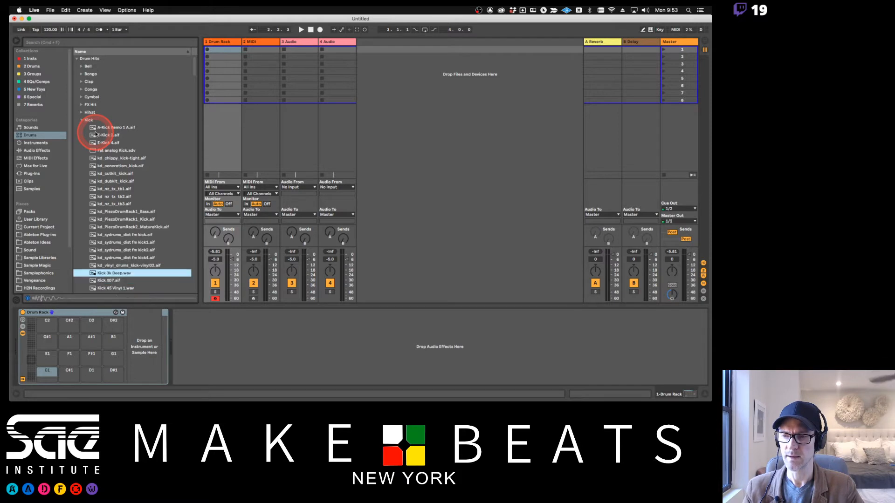
{"action": "key", "text": "Up"}
{"action": "key", "text": "Down"}
{"action": "key", "text": "Down"}
{"action": "key", "text": "Up"}
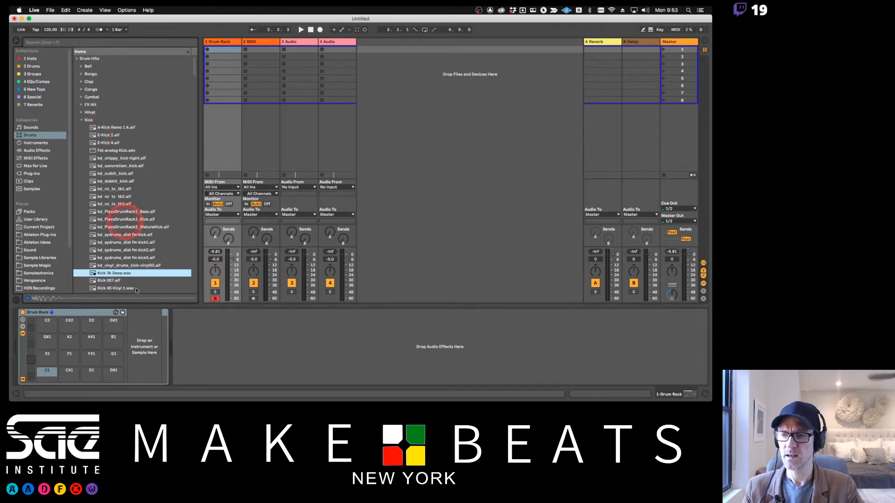
Load Kick 3k Deep.wav onto the Drum Rack's C1 pad.
{"action": "left_click", "coordinate": [129, 274]}
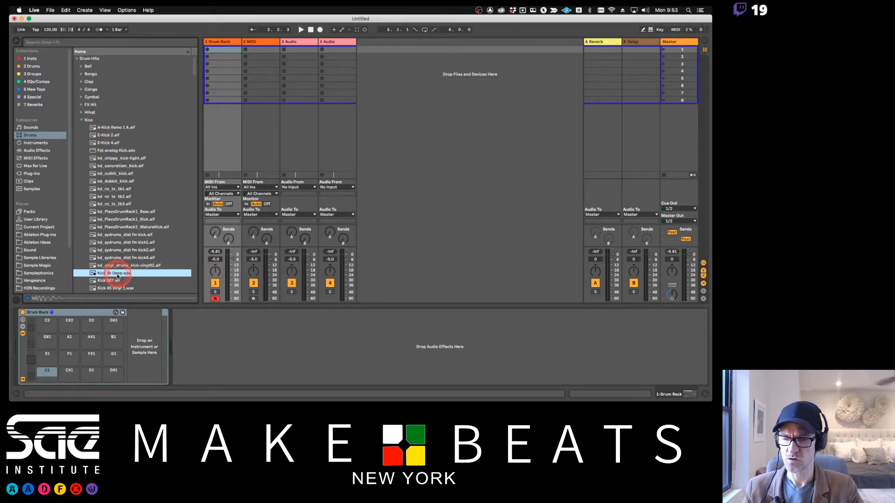
{"action": "left_click_drag", "start_coordinate": [118, 276], "coordinate": [93, 322]}
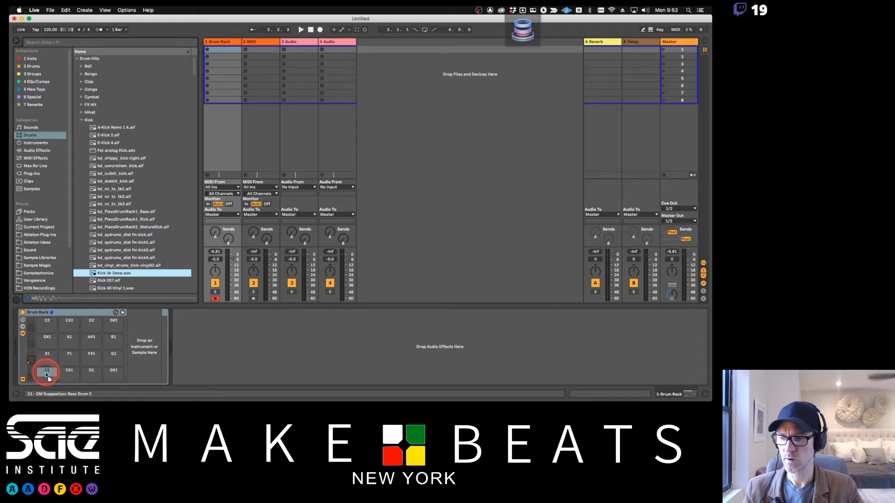
{"action": "left_click_drag", "start_coordinate": [48, 379], "coordinate": [46, 375]}
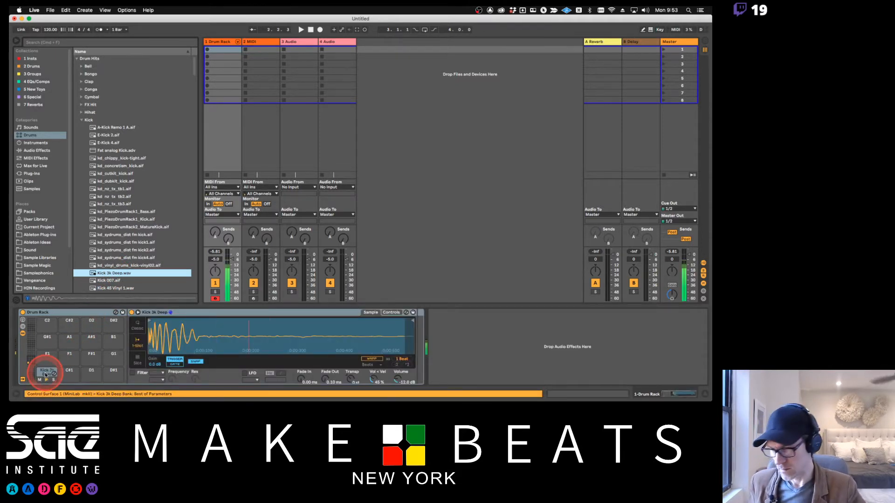
{"action": "left_click", "coordinate": [231, 262]}
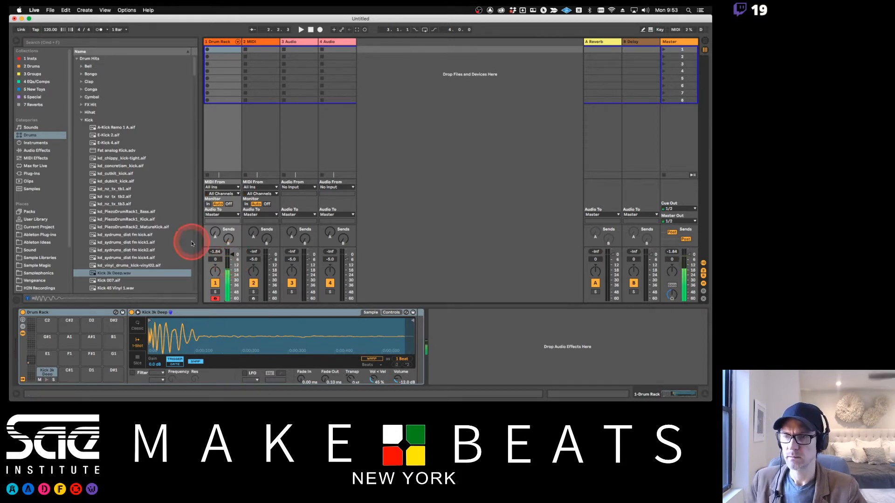
Collapse the Kick folder, open the Snare folder and audition its samples down through Snare 70s MPC 5.wav.
{"action": "left_click", "coordinate": [82, 121]}
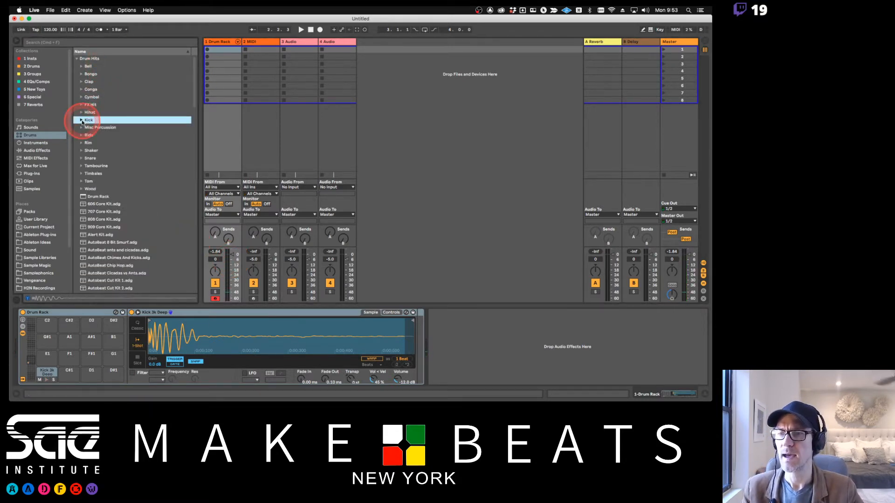
{"action": "left_click", "coordinate": [81, 159]}
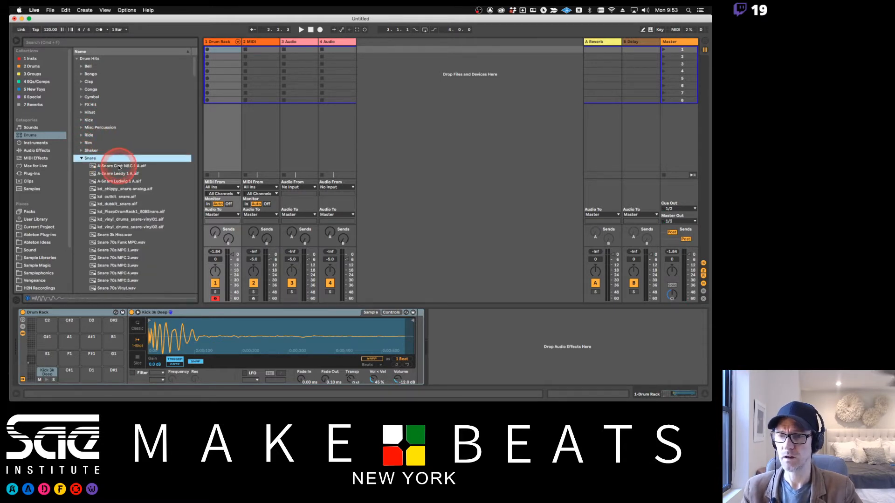
{"action": "key", "text": "Down"}
{"action": "key", "text": "Down"}
{"action": "key", "text": "Down"}
{"action": "key", "text": "Down"}
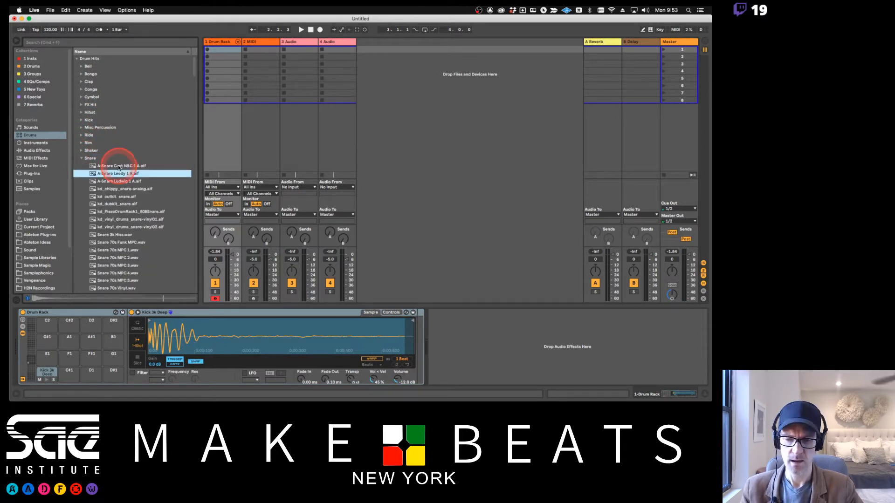
{"action": "key", "text": "Down"}
{"action": "key", "text": "Down"}
{"action": "key", "text": "Down"}
{"action": "key", "text": "Down"}
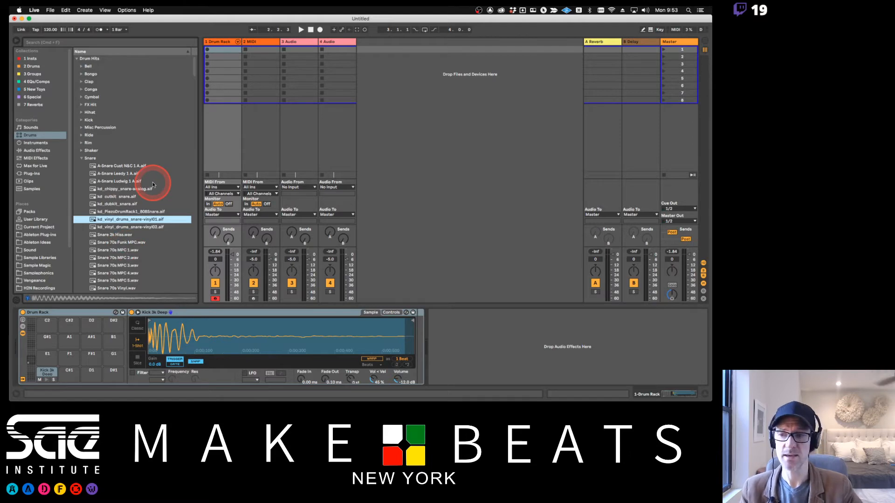
{"action": "key", "text": "Down"}
{"action": "key", "text": "Down"}
{"action": "key", "text": "Down"}
{"action": "key", "text": "Down"}
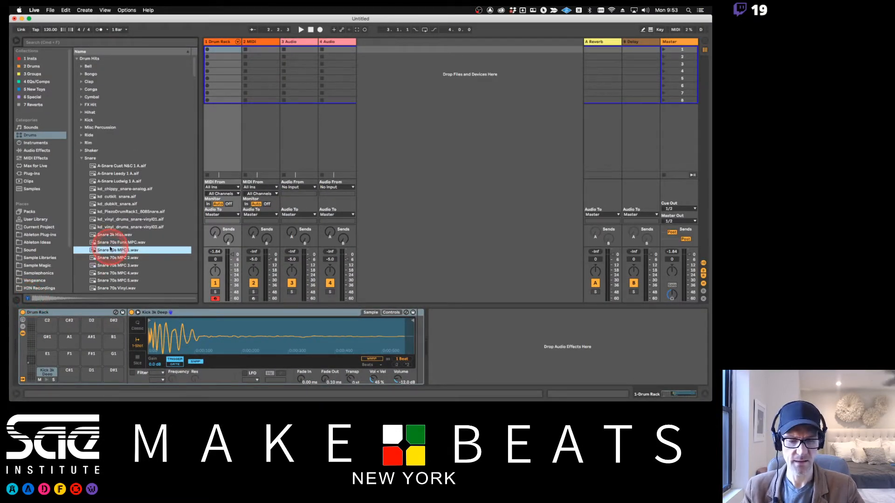
{"action": "key", "text": "Down"}
{"action": "key", "text": "Down"}
{"action": "key", "text": "Down"}
{"action": "key", "text": "Down"}
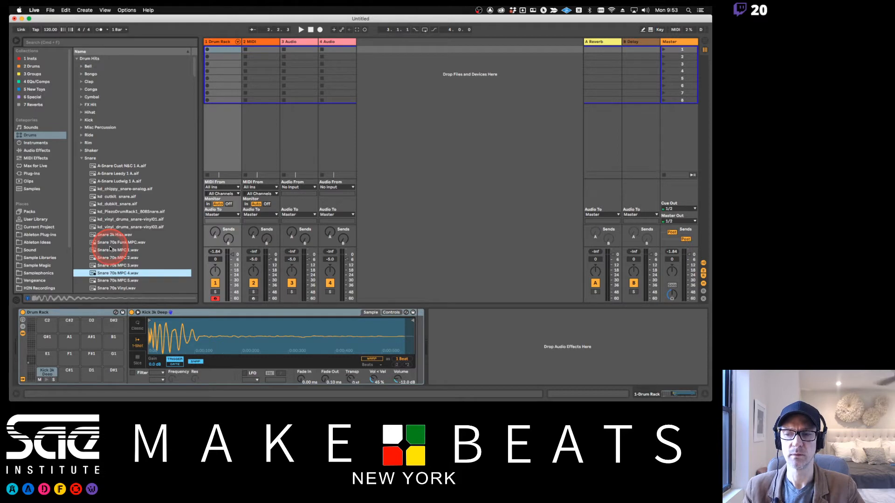
{"action": "key", "text": "Up"}
{"action": "key", "text": "Up"}
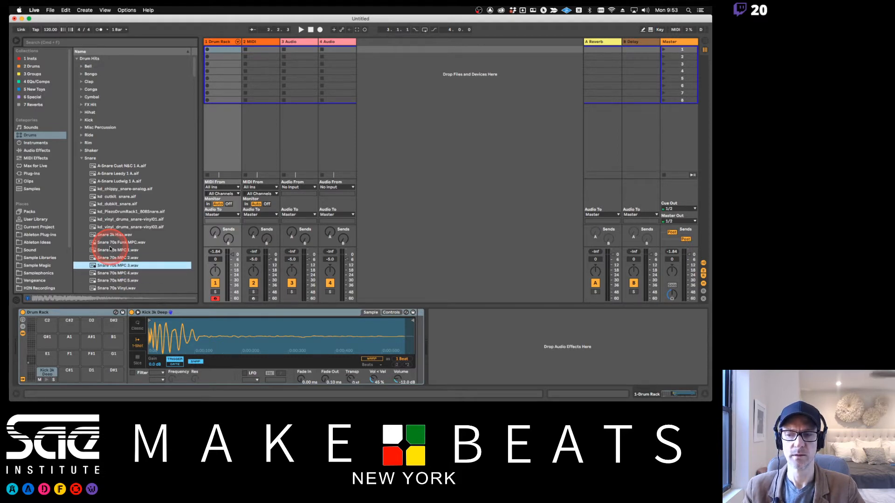
{"action": "key", "text": "Down"}
{"action": "key", "text": "Down"}
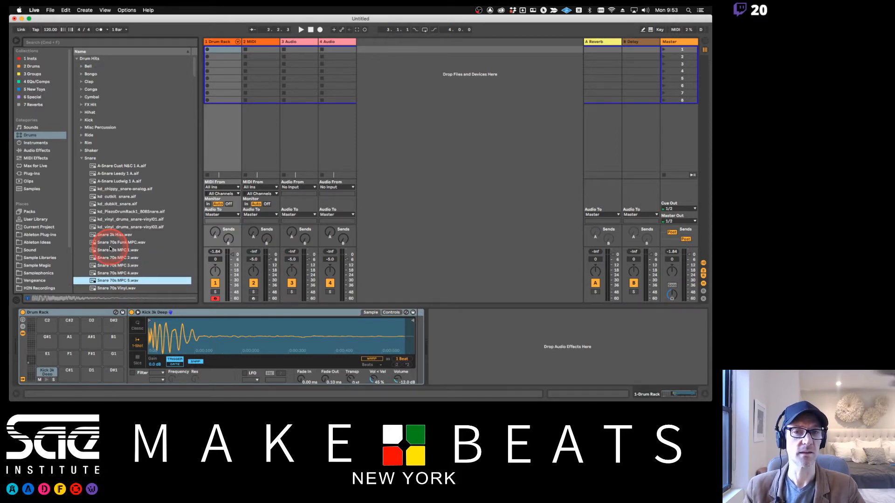
Load Snare 70s MPC 3.wav onto the Drum Rack's D1 pad.
{"action": "key", "text": "Up"}
{"action": "key", "text": "Up"}
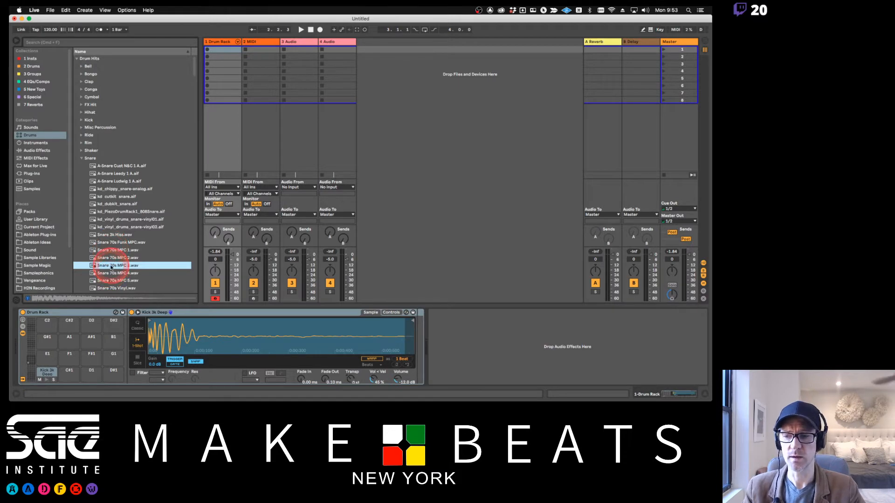
{"action": "left_click_drag", "start_coordinate": [111, 266], "coordinate": [93, 374]}
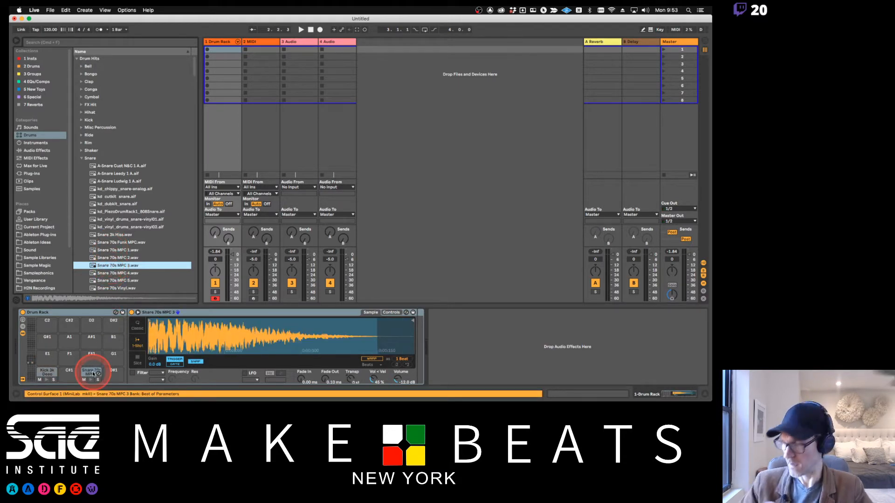
{"action": "left_click", "coordinate": [93, 374]}
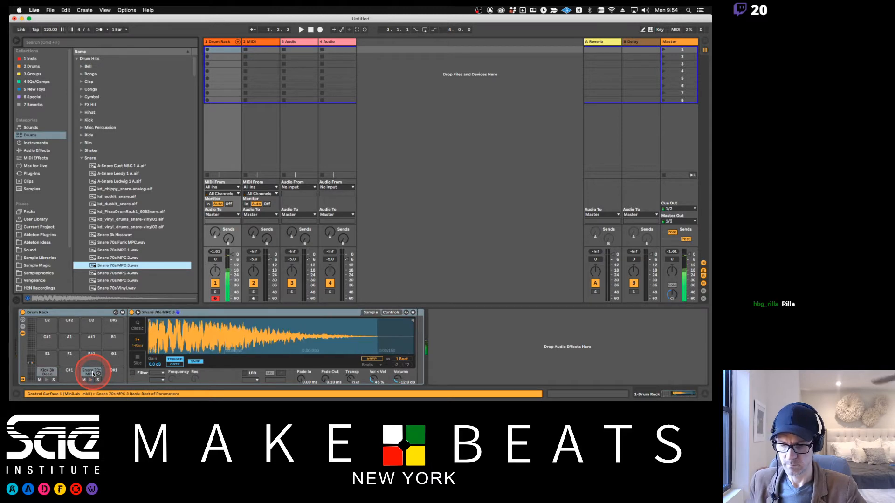
Switch to Firefox, go to a student's 1/4/21 theory attendance cell in the attendance sheet, and return to Live.
{"action": "key", "text": "super+Tab"}
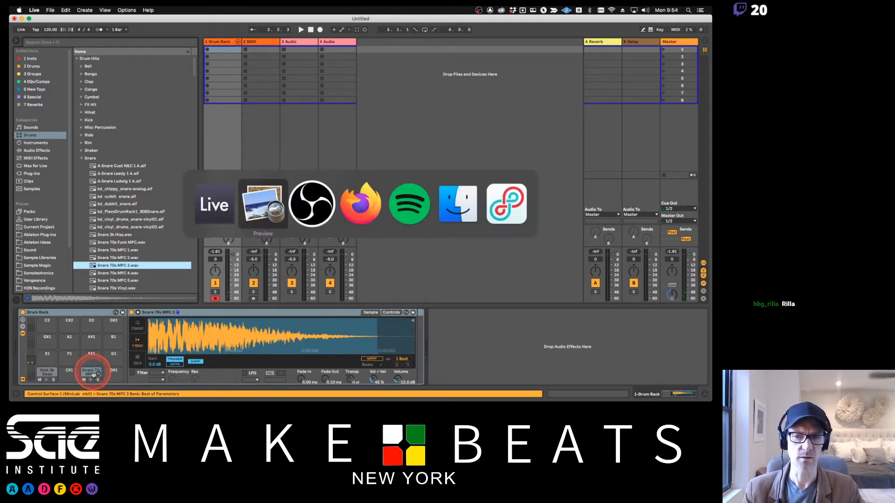
{"action": "key", "text": "super+Tab"}
{"action": "key", "text": "super+Tab"}
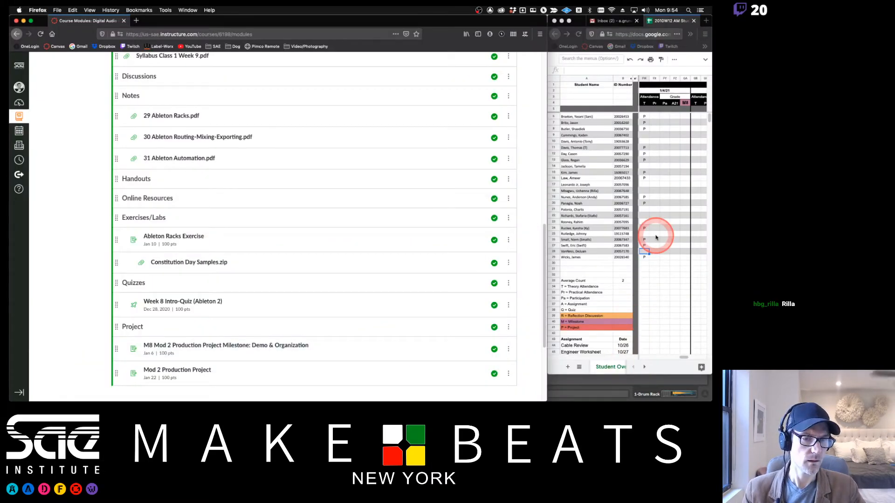
{"action": "left_click", "coordinate": [644, 191]}
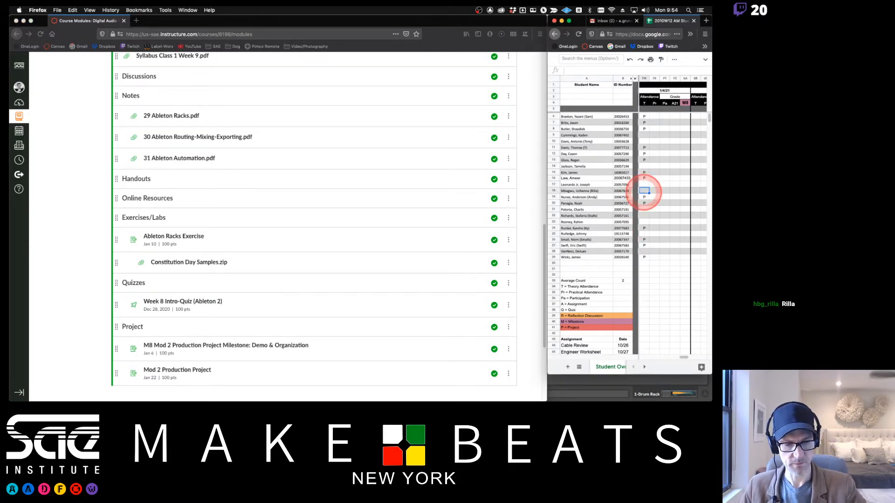
{"action": "left_click", "coordinate": [655, 210]}
{"action": "key", "text": "cmd+Tab"}
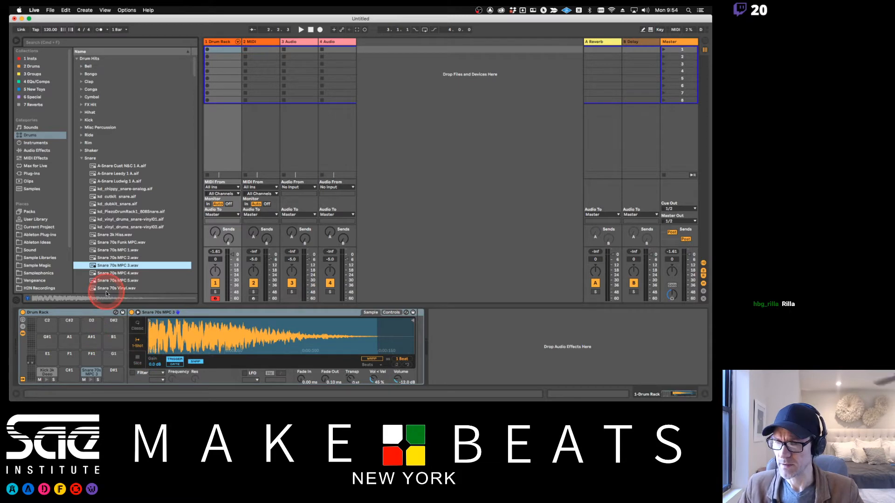
Collapse the Snare folder, open the Clap folder and audition its samples from the first one down.
{"action": "left_click", "coordinate": [81, 158]}
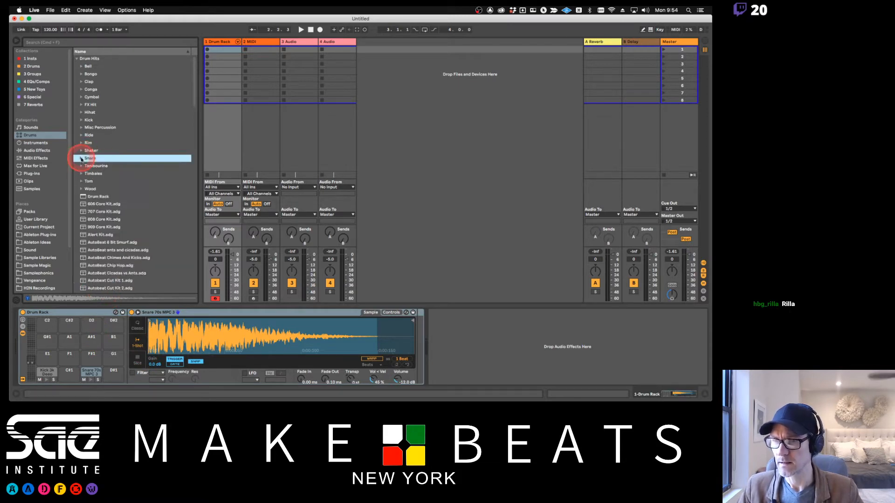
{"action": "left_click", "coordinate": [81, 83]}
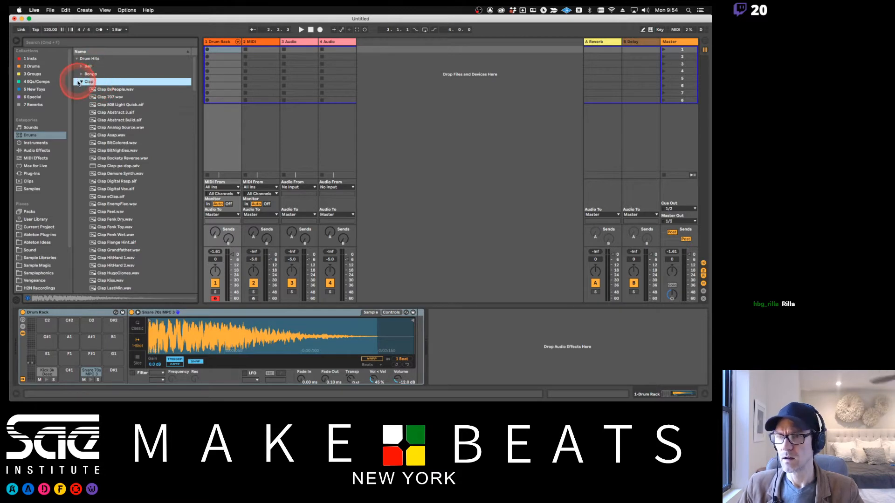
{"action": "left_click", "coordinate": [81, 82]}
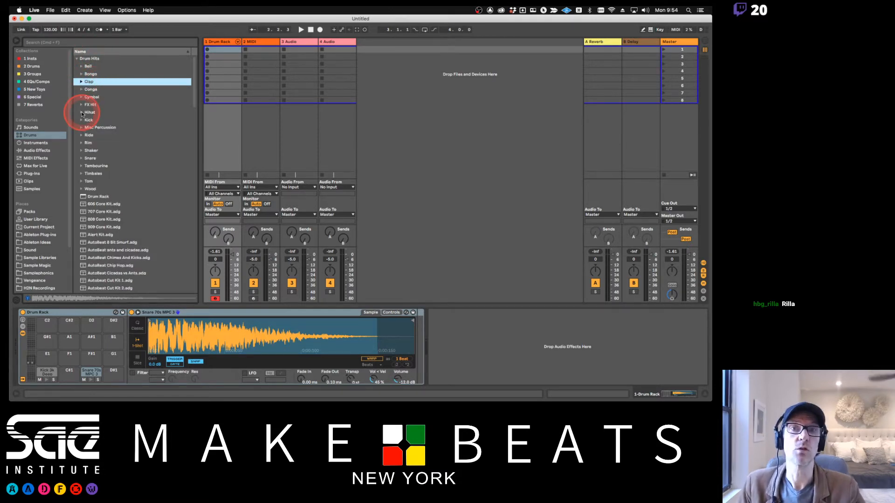
{"action": "left_click", "coordinate": [80, 82]}
{"action": "key", "text": "Down"}
{"action": "key", "text": "Down"}
{"action": "key", "text": "Down"}
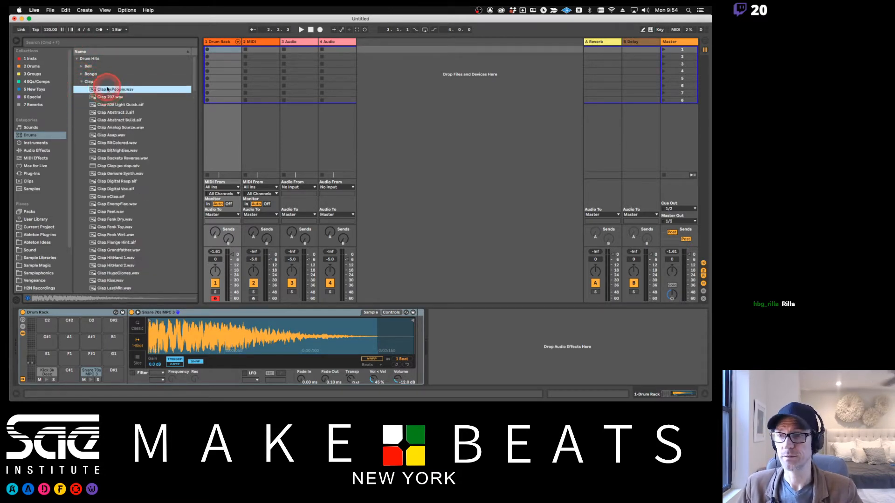
{"action": "key", "text": "Down"}
{"action": "key", "text": "Down"}
{"action": "key", "text": "Down"}
{"action": "key", "text": "Down"}
{"action": "key", "text": "Down"}
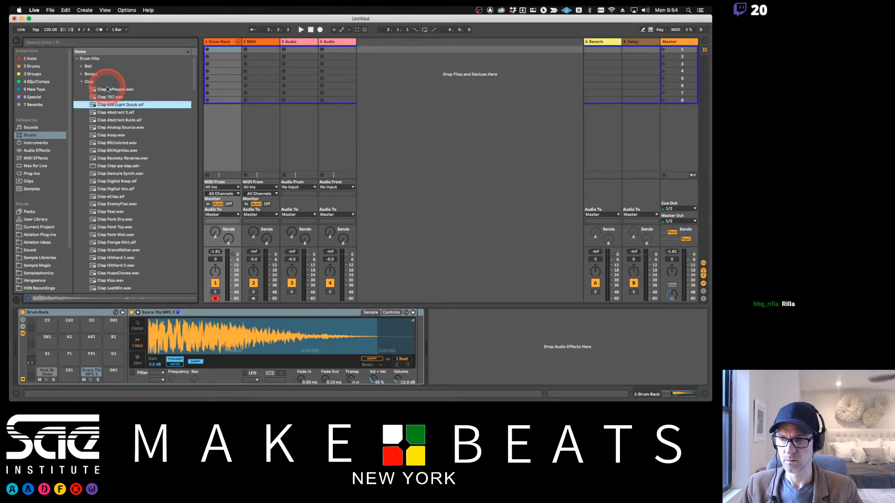
{"action": "key", "text": "Down"}
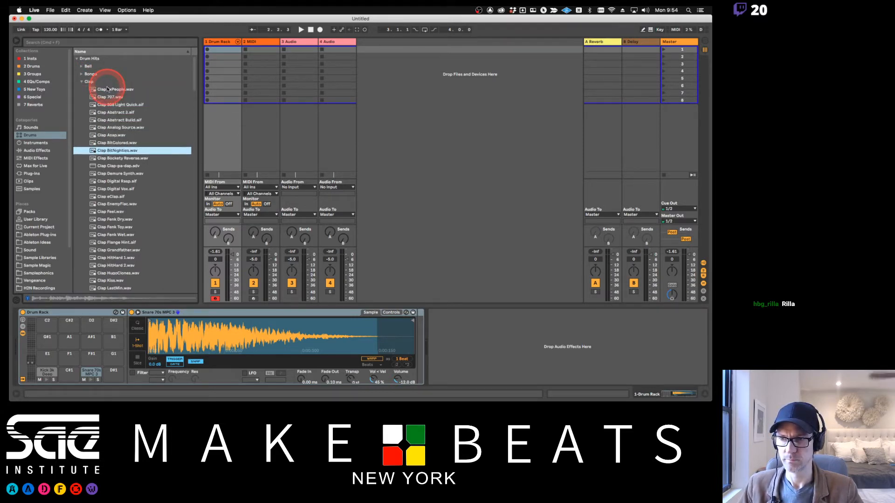
{"action": "key", "text": "Down"}
Load Clap BitNighties.wav onto the Drum Rack's D#1 pad.
{"action": "key", "text": "Up"}
{"action": "left_click", "coordinate": [114, 151]}
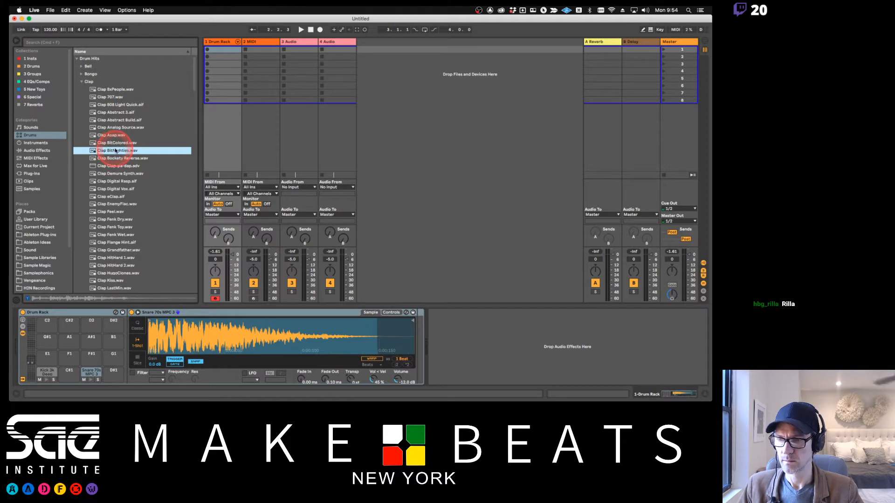
{"action": "left_click_drag", "start_coordinate": [115, 151], "coordinate": [110, 376]}
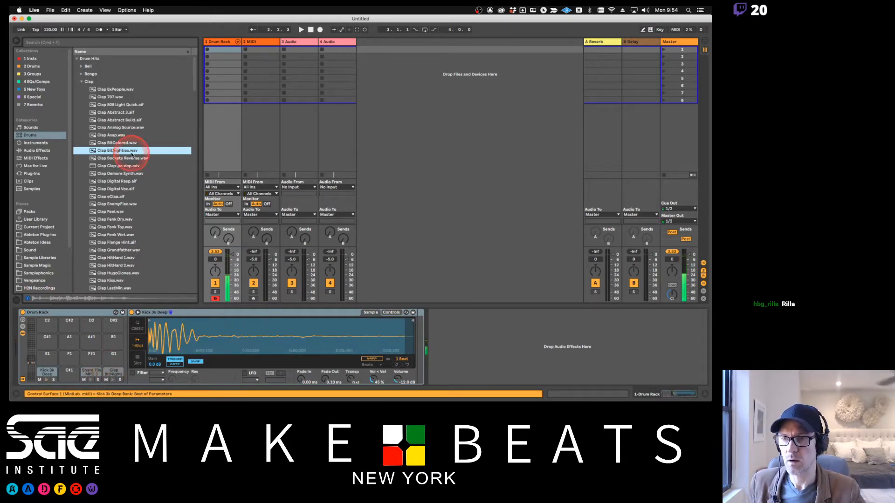
Collapse the Clap folder, open the Hihat folder and audition its first samples down to Hihat 45 Vinyl Closed.wav.
{"action": "left_click", "coordinate": [81, 81]}
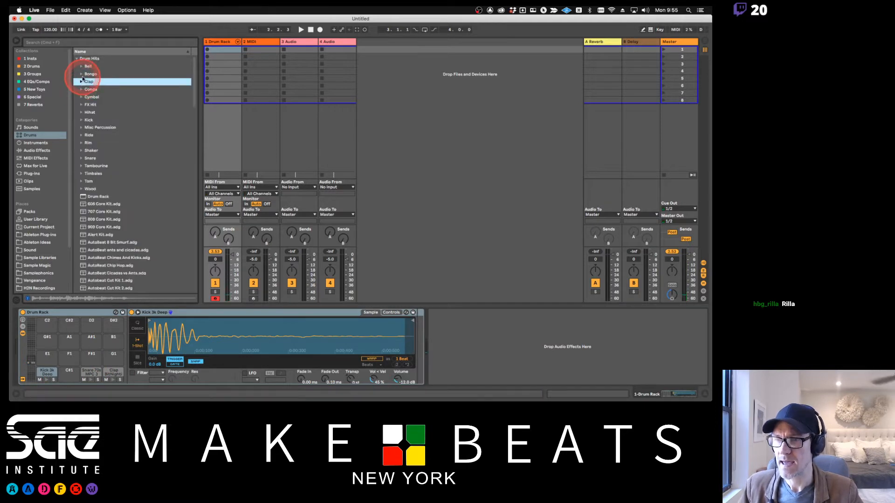
{"action": "left_click", "coordinate": [81, 112]}
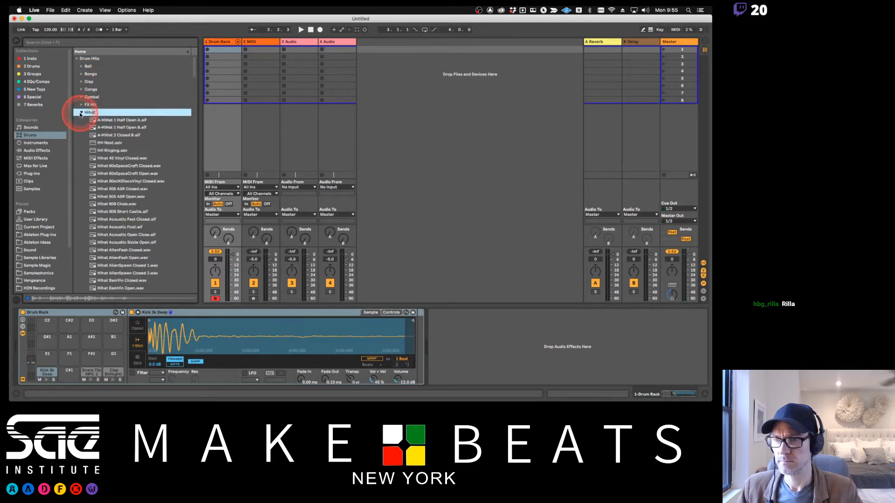
{"action": "left_click", "coordinate": [111, 135]}
{"action": "left_click", "coordinate": [111, 127]}
{"action": "left_click", "coordinate": [111, 119]}
{"action": "left_click", "coordinate": [111, 128]}
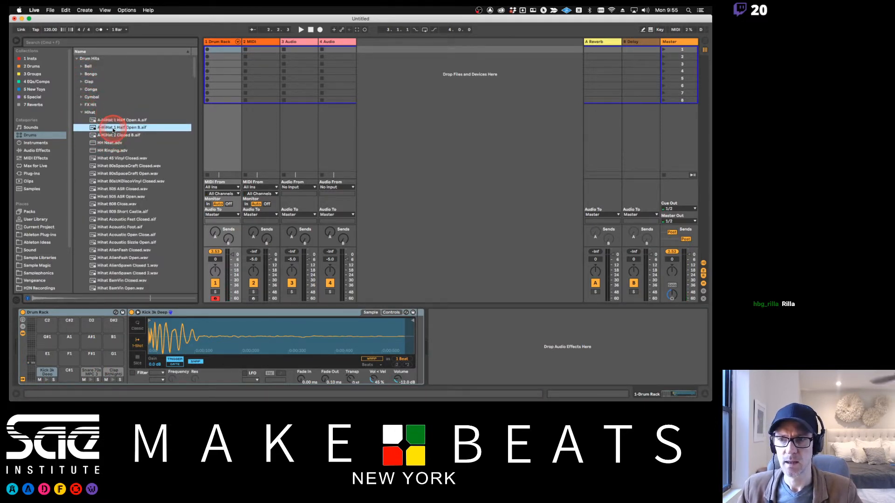
{"action": "left_click", "coordinate": [112, 135]}
{"action": "left_click", "coordinate": [115, 151]}
{"action": "left_click", "coordinate": [120, 159]}
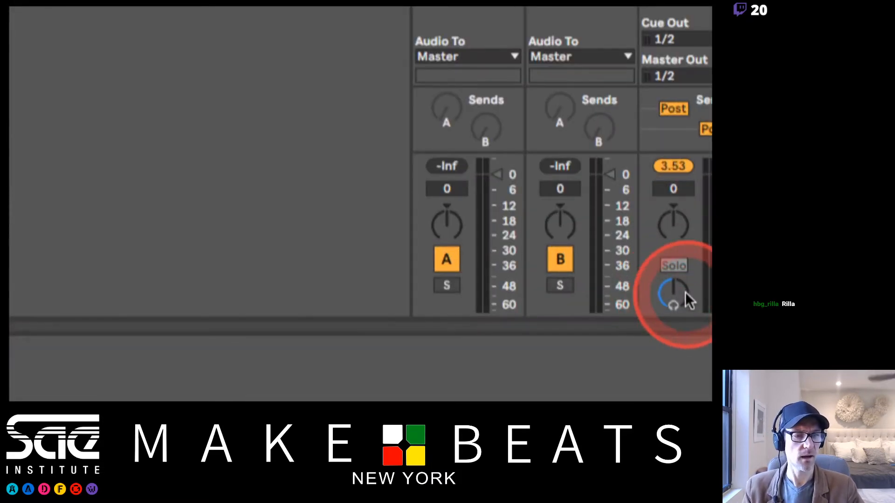
Adjust the browser preview volume on the Master track.
{"action": "left_click_drag", "start_coordinate": [674, 294], "coordinate": [674, 300]}
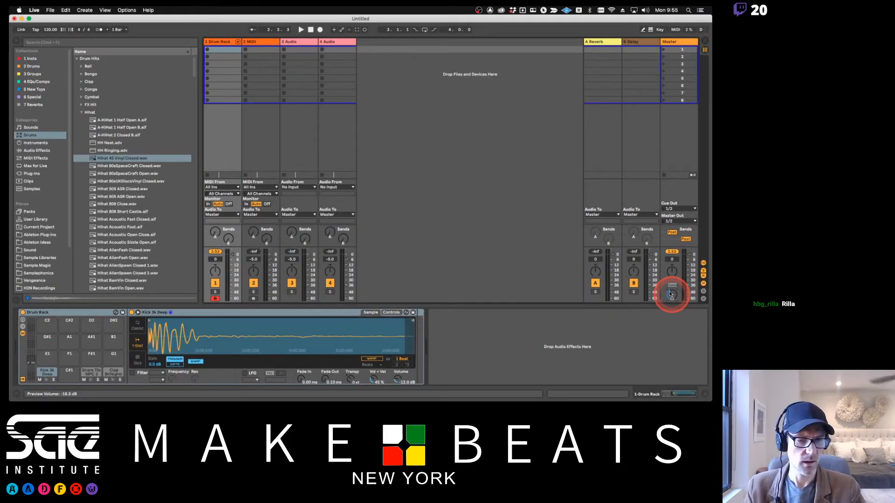
{"action": "left_click_drag", "start_coordinate": [670, 292], "coordinate": [672, 296]}
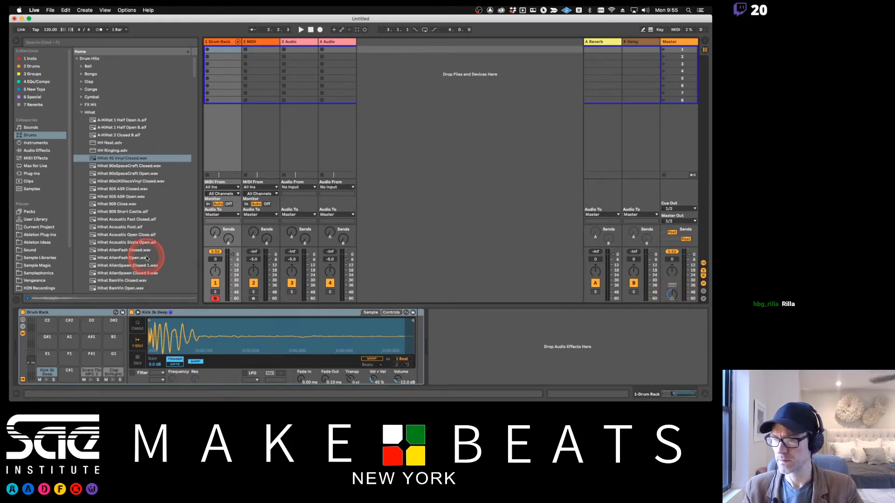
Audition the hihat samples from around Hihat 808 Close.wav to Hihat AlienFash Closed.wav, replaying neighbours to compare them.
{"action": "left_click", "coordinate": [101, 204]}
{"action": "key", "text": "Down"}
{"action": "key", "text": "Down"}
{"action": "key", "text": "Down"}
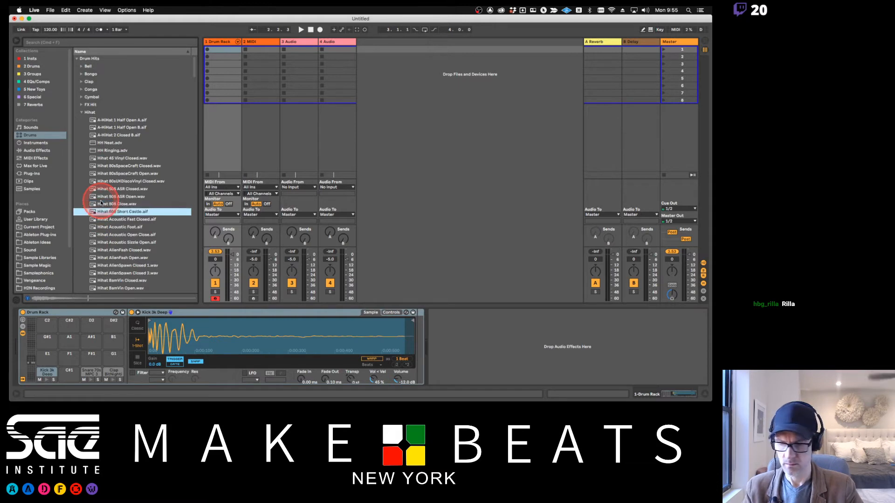
{"action": "key", "text": "Up"}
{"action": "key", "text": "Up"}
{"action": "key", "text": "Down"}
{"action": "key", "text": "Down"}
{"action": "key", "text": "Down"}
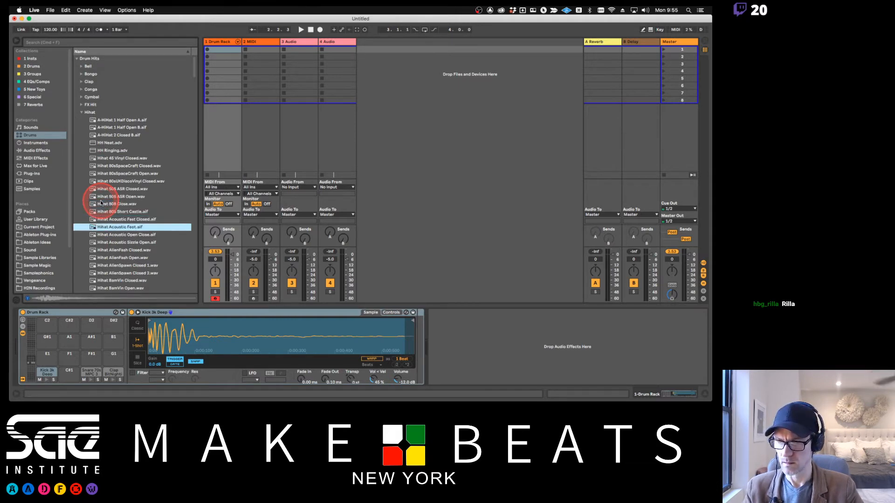
{"action": "key", "text": "Up"}
{"action": "key", "text": "Up"}
{"action": "key", "text": "Up"}
{"action": "key", "text": "Down"}
{"action": "key", "text": "Down"}
{"action": "key", "text": "Down"}
{"action": "key", "text": "Down"}
{"action": "key", "text": "Down"}
{"action": "key", "text": "Down"}
{"action": "key", "text": "Down"}
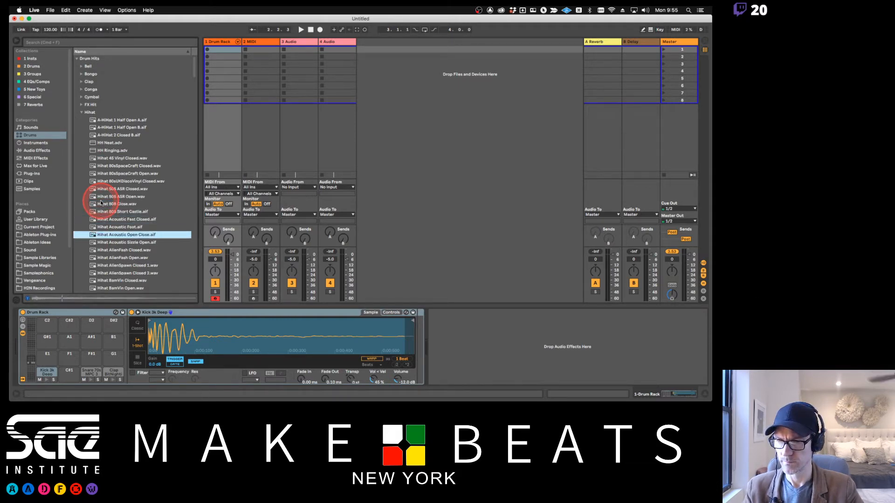
{"action": "key", "text": "Up"}
{"action": "key", "text": "Up"}
{"action": "key", "text": "Up"}
{"action": "key", "text": "Down"}
{"action": "key", "text": "Down"}
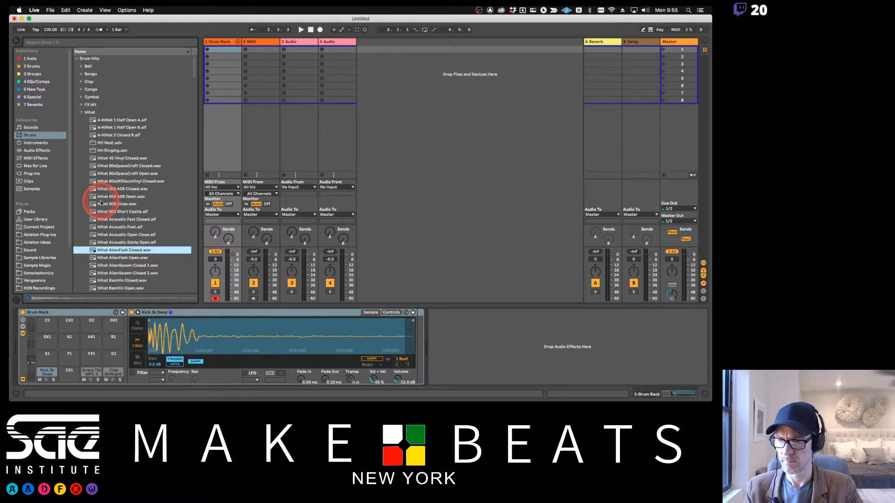
{"action": "key", "text": "Up"}
Load Hihat AlienFash Closed.wav onto the Drum Rack's F#1 pad and Hihat AlienFash Open.wav onto the A#1 pad.
{"action": "left_click", "coordinate": [120, 251]}
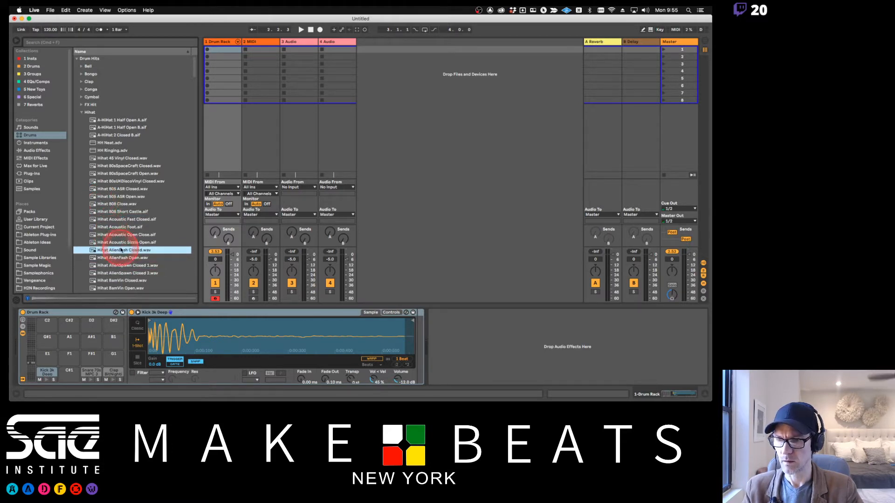
{"action": "left_click_drag", "start_coordinate": [121, 250], "coordinate": [95, 357]}
{"action": "left_click", "coordinate": [116, 259]}
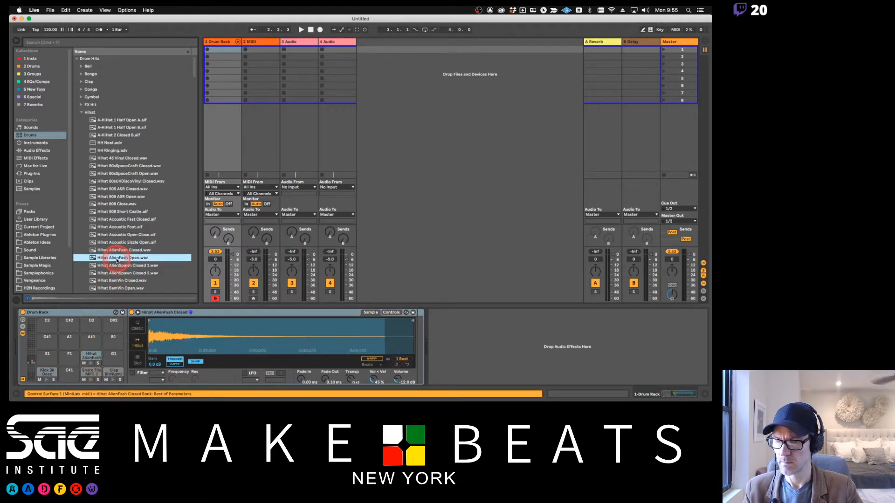
{"action": "left_click_drag", "start_coordinate": [117, 261], "coordinate": [91, 340]}
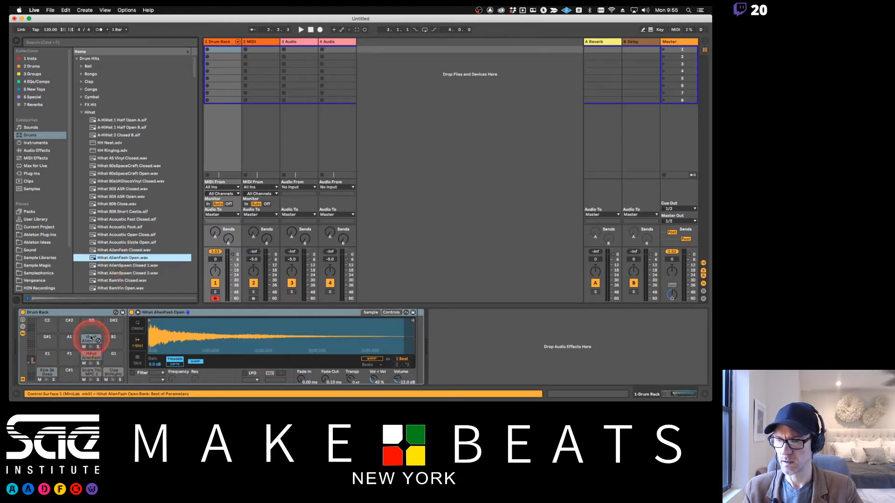
Audition the two Hihat AlienSpawn Closed samples and load Hihat AlienSpawn Closed 2.wav onto the Drum Rack's G#1 pad.
{"action": "left_click", "coordinate": [113, 265]}
{"action": "left_click", "coordinate": [117, 273]}
{"action": "left_click", "coordinate": [120, 266]}
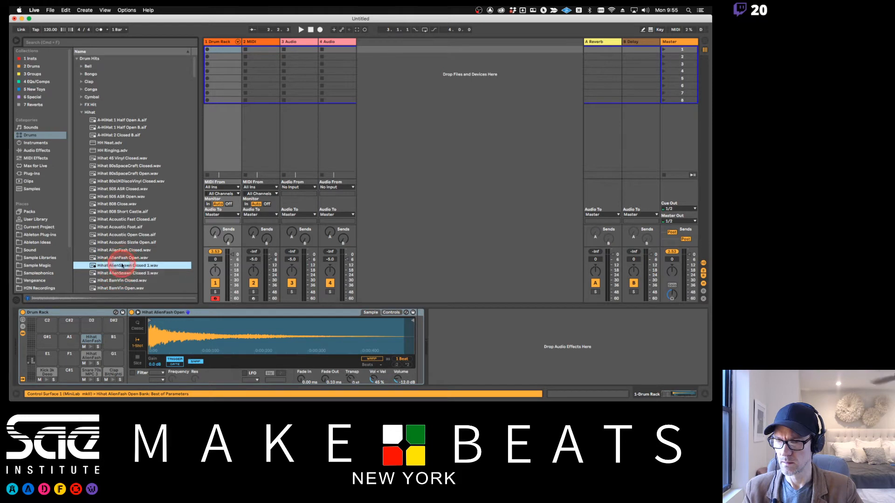
{"action": "left_click_drag", "start_coordinate": [124, 274], "coordinate": [47, 346]}
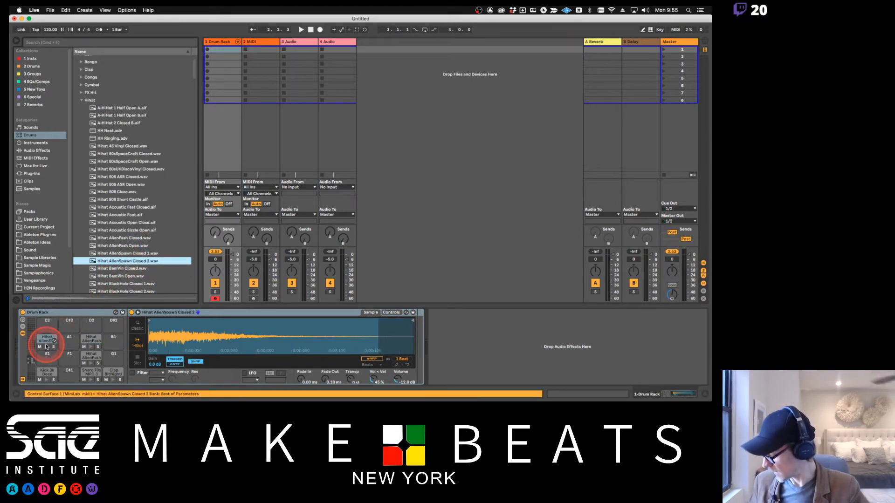
{"action": "left_click", "coordinate": [47, 346]}
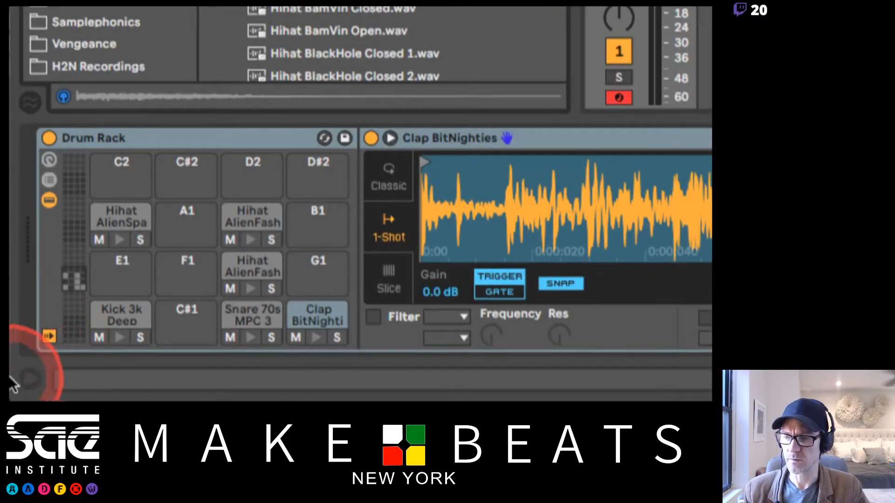
Show the Info View, read the description of the Drum Rack's Auto Select option, and hide the view again.
{"action": "left_click", "coordinate": [29, 378]}
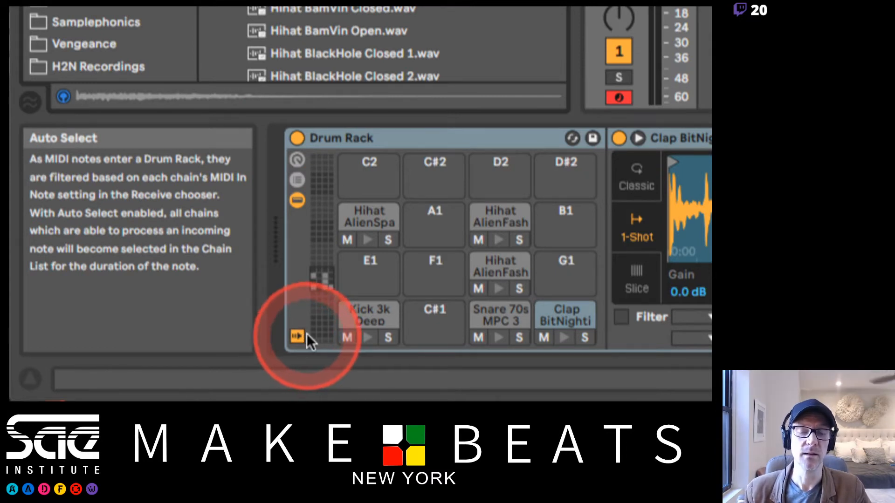
{"action": "key", "text": "shift+slash"}
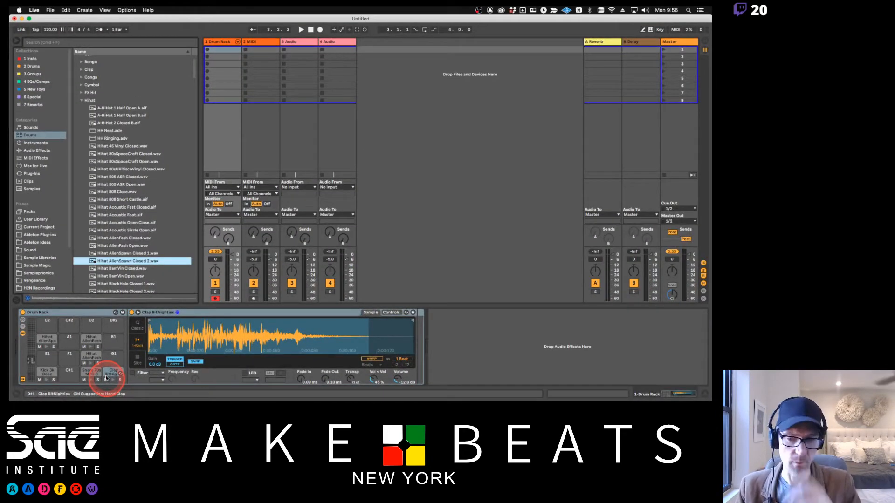
{"action": "left_click", "coordinate": [212, 337]}
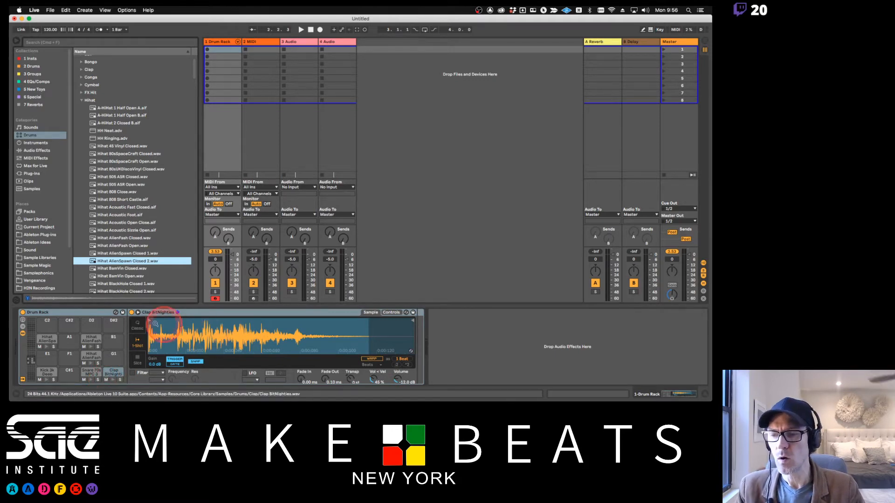
Switch to Preview, review the Drum Racks notes on page 2 of 29 Ableton Racks.pdf, and return to Live.
{"action": "key", "text": "super+Tab"}
{"action": "key", "text": "super+Tab"}
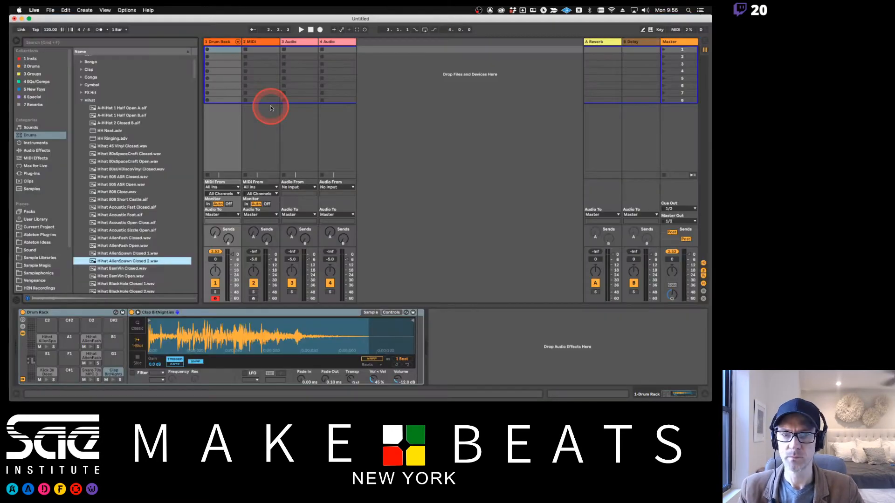
{"action": "key", "text": "super+Tab"}
{"action": "key", "text": "super+Tab"}
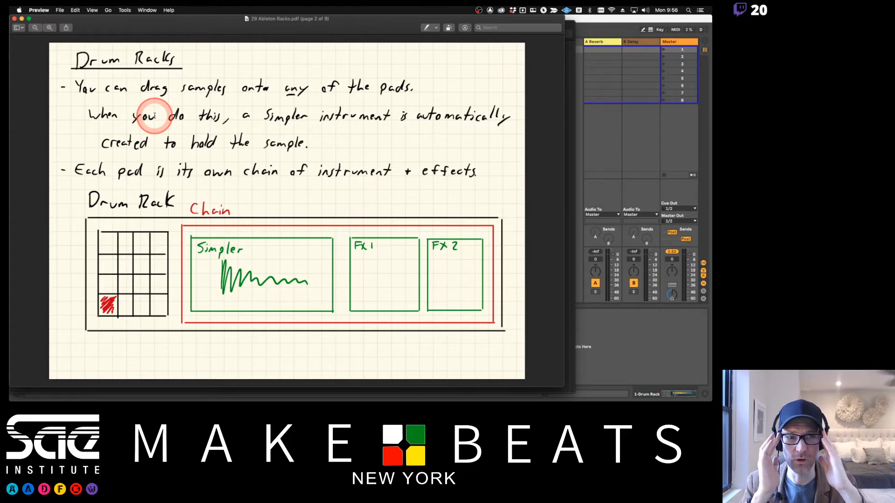
{"action": "key", "text": "super+Tab"}
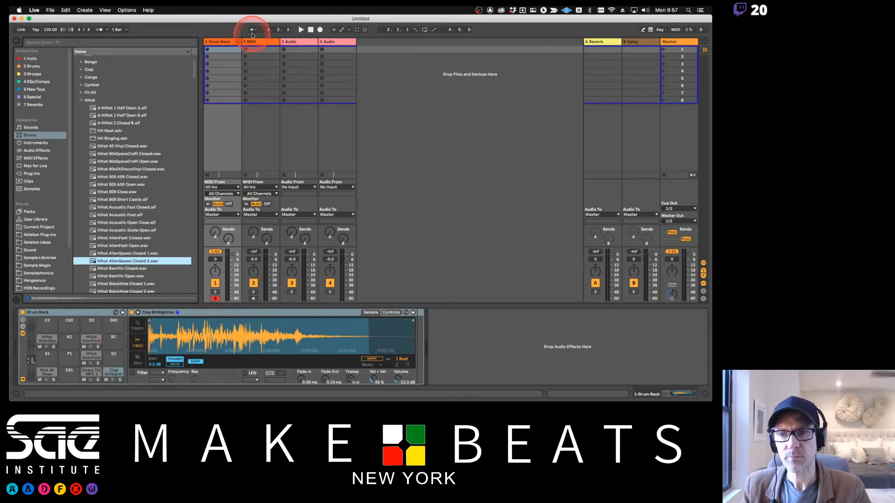
Create an empty two-bar MIDI clip in the Drum Rack track's first slot and tap in a tempo of 97.36 BPM.
{"action": "double_click", "coordinate": [231, 49]}
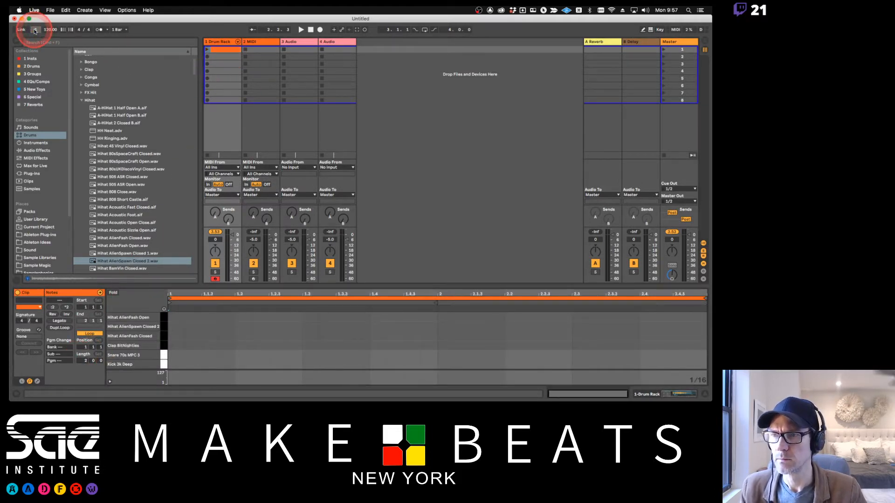
{"action": "left_click", "coordinate": [35, 29]}
{"action": "left_click", "coordinate": [35, 29]}
{"action": "left_click", "coordinate": [35, 29]}
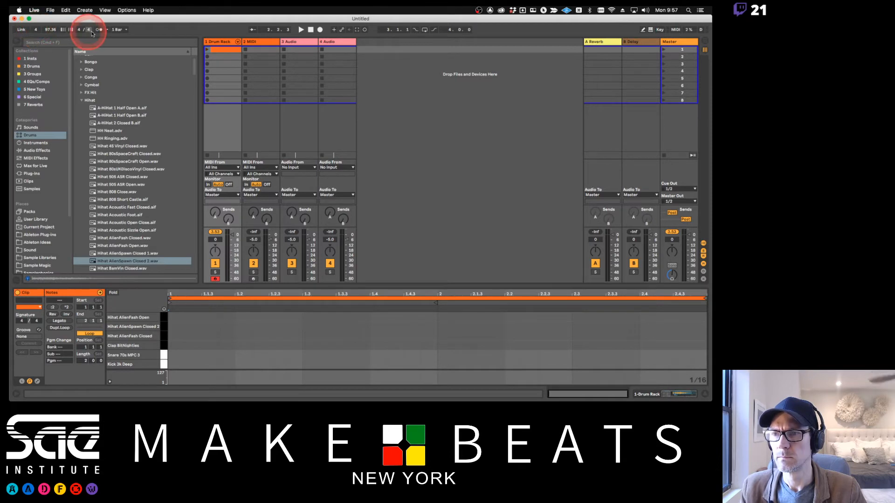
With the metronome on, record a kick and clap pattern into the Drum Rack track's second slot and launch that clip.
{"action": "left_click", "coordinate": [98, 29]}
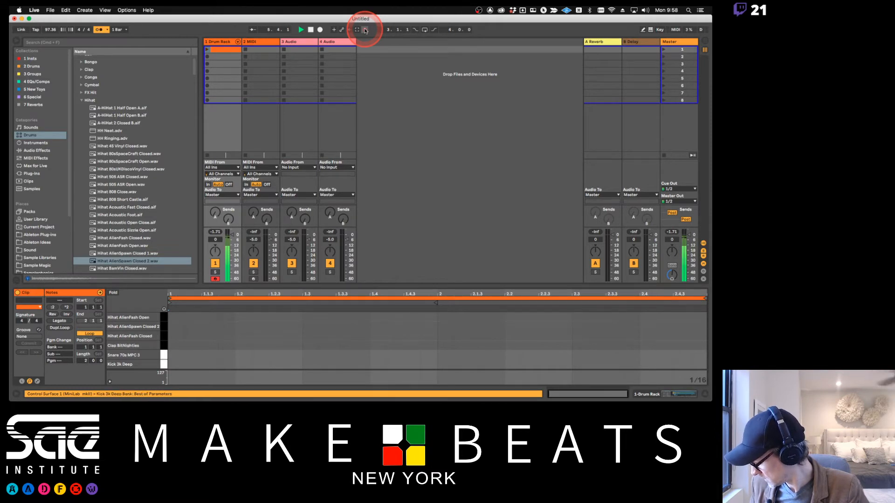
{"action": "key", "text": "space"}
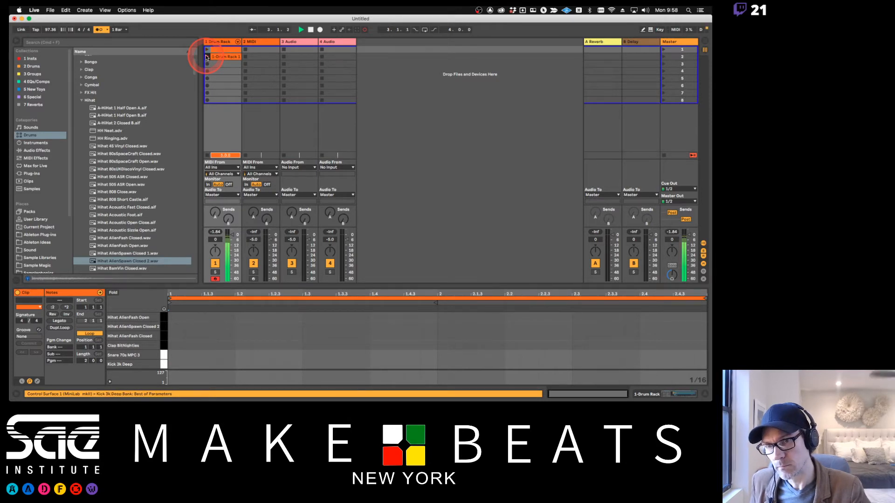
{"action": "left_click", "coordinate": [207, 57]}
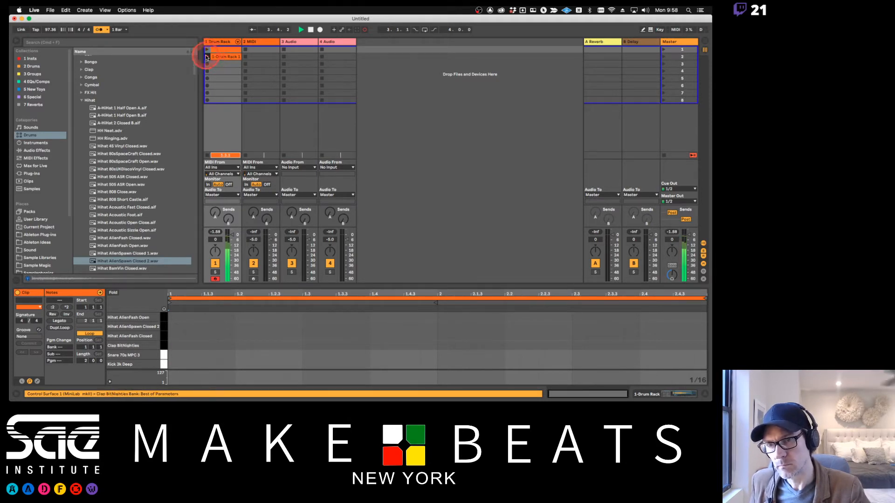
Delete the empty clip in the Drum Rack track's first slot and move the recorded clip into that slot.
{"action": "left_click", "coordinate": [216, 52]}
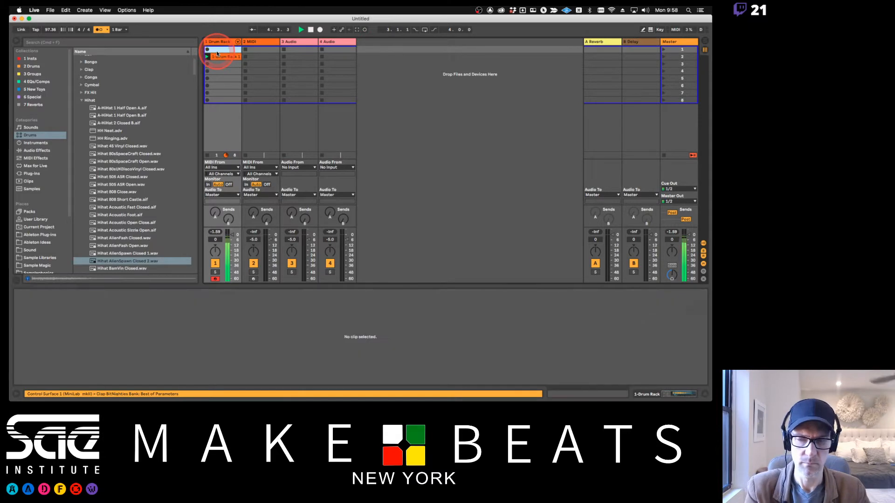
{"action": "left_click_drag", "start_coordinate": [224, 57], "coordinate": [223, 50]}
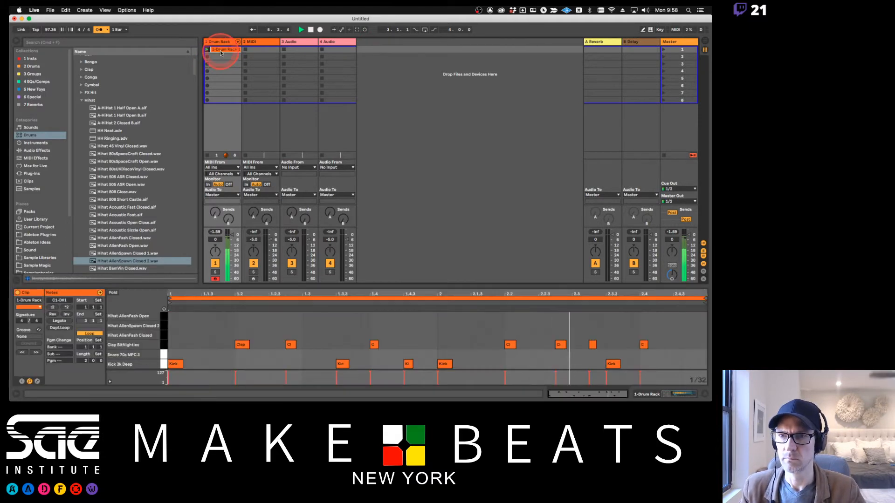
Overdub AlienFash closed and open hihat notes onto the Drum Rack clip, ending with playback stopped and the metronome off.
{"action": "left_click", "coordinate": [365, 30]}
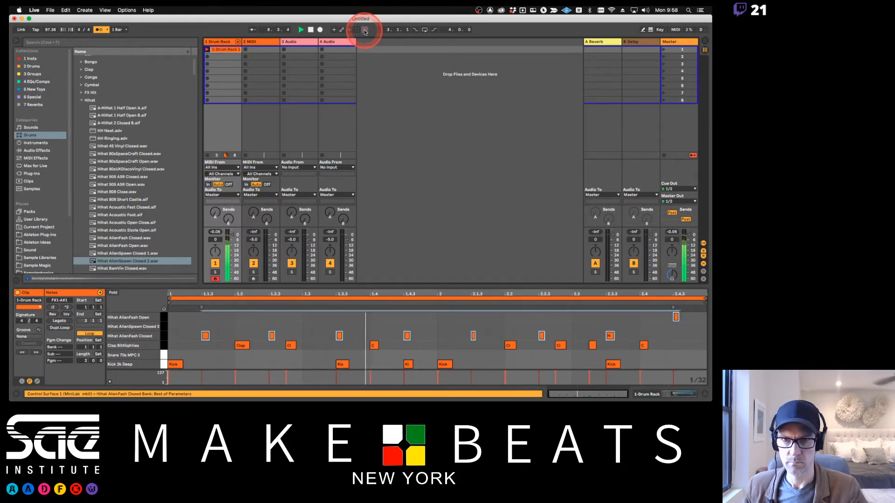
{"action": "left_click", "coordinate": [365, 30]}
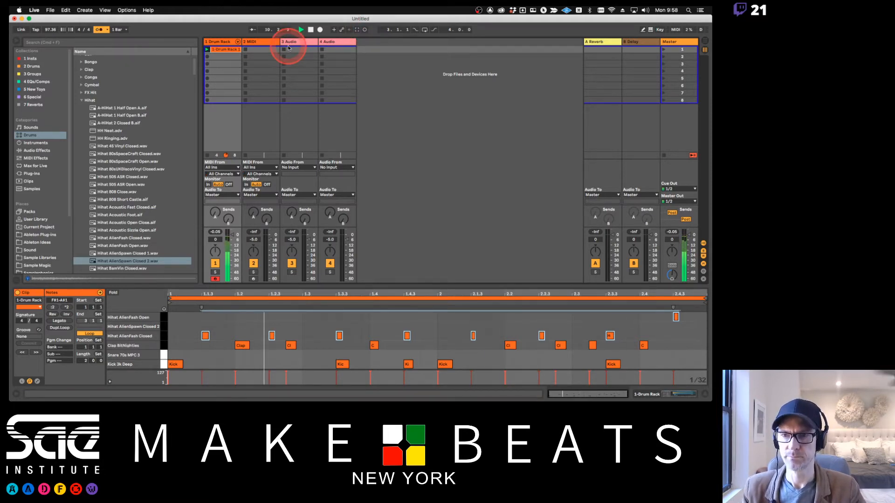
{"action": "key", "text": "space"}
{"action": "left_click", "coordinate": [98, 30]}
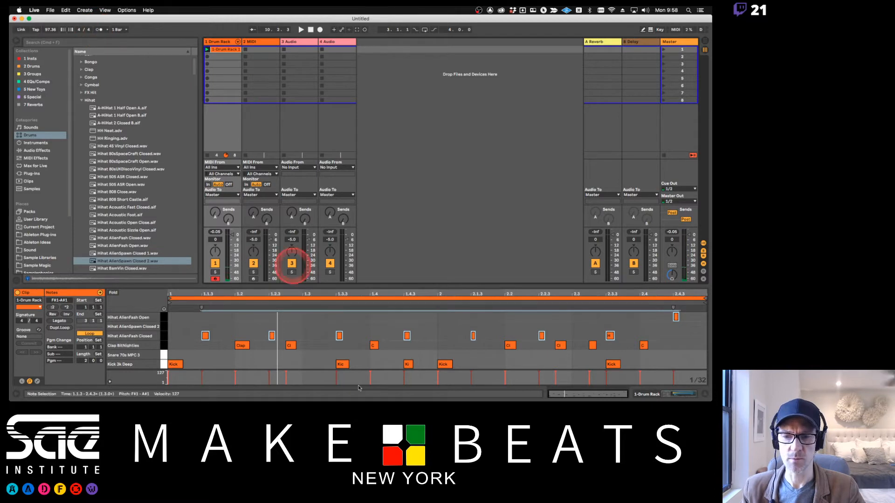
Collapse the Hihat folder in the browser and display the Drum Rack track's devices.
{"action": "left_click", "coordinate": [184, 368]}
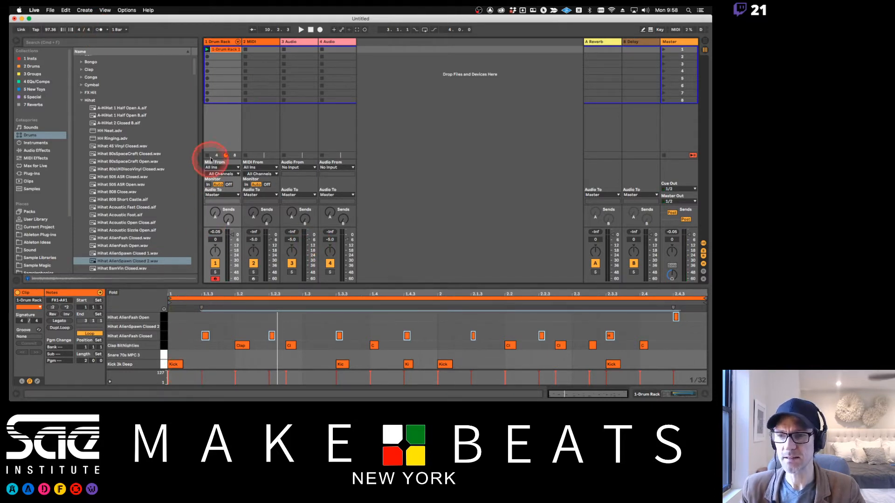
{"action": "left_click", "coordinate": [83, 100]}
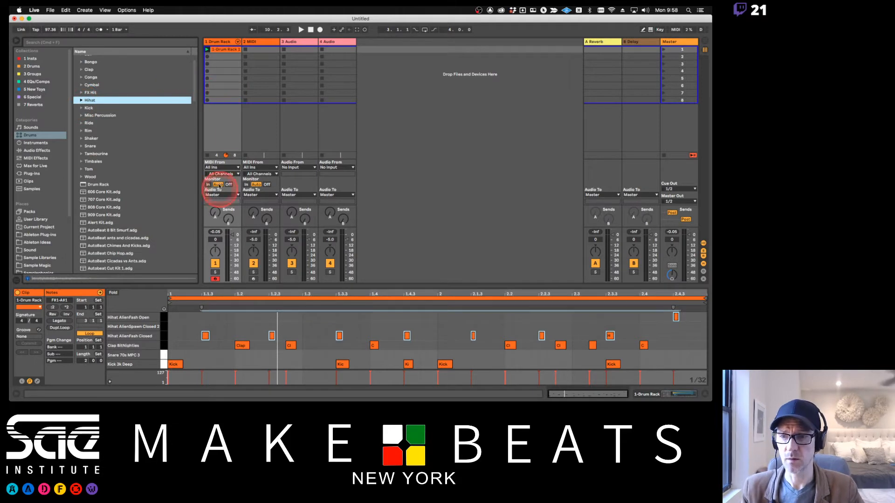
{"action": "left_click", "coordinate": [219, 42]}
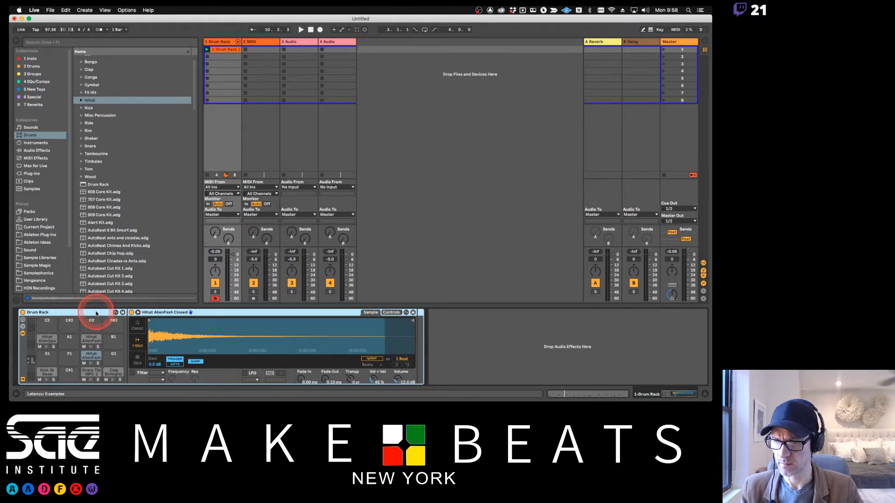
Save the custom Drum Rack to the User Library as a preset named TONY KIT 1.
{"action": "left_click", "coordinate": [111, 339]}
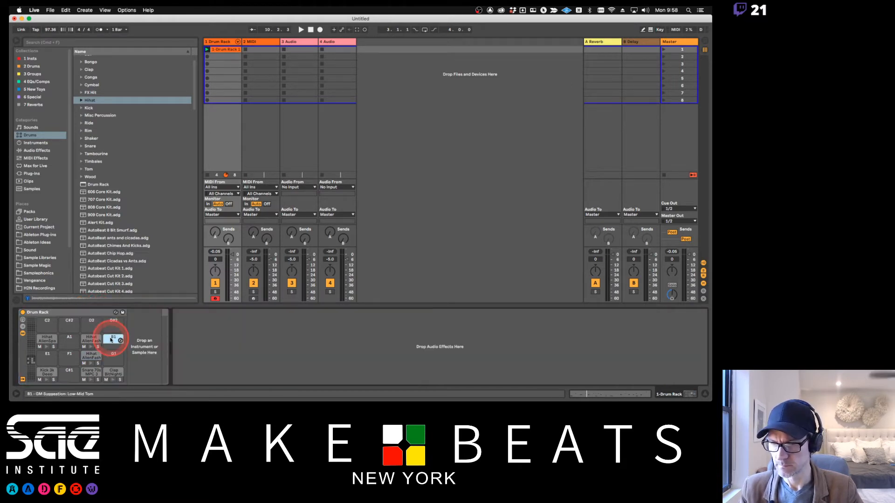
{"action": "left_click", "coordinate": [122, 313]}
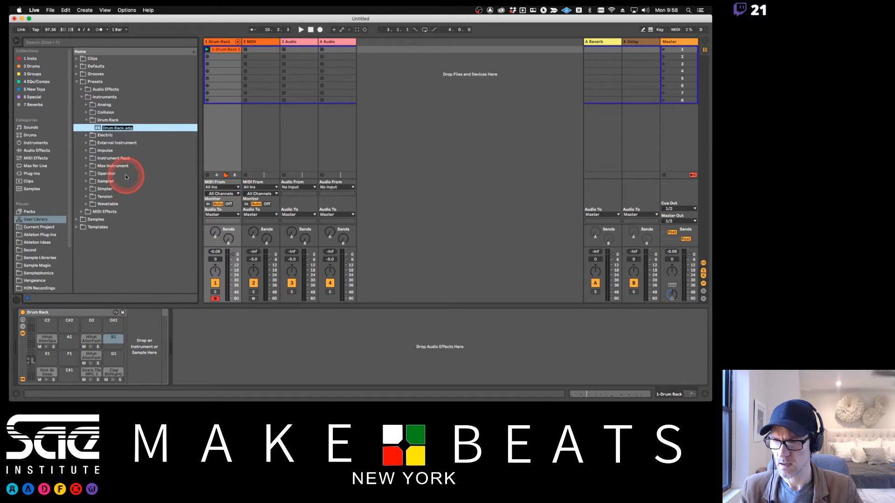
{"action": "type", "text": "A"}
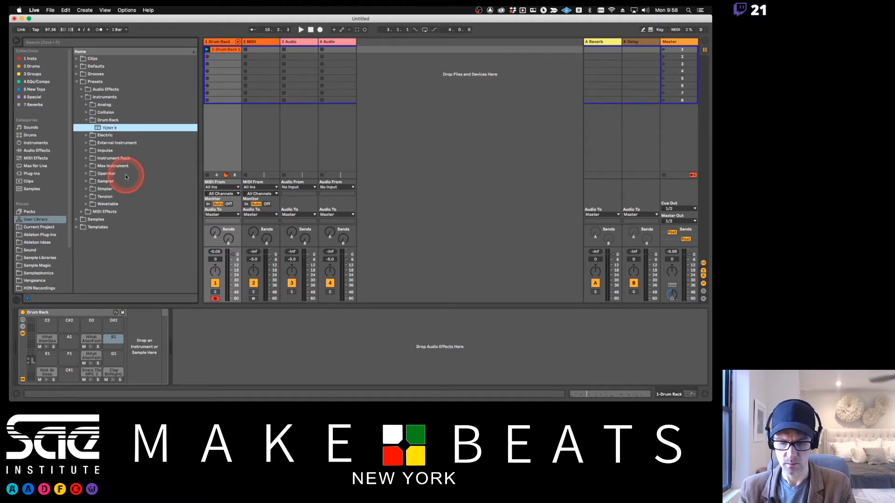
{"action": "type", "text": "ONY KIT 1"}
{"action": "key", "text": "Return"}
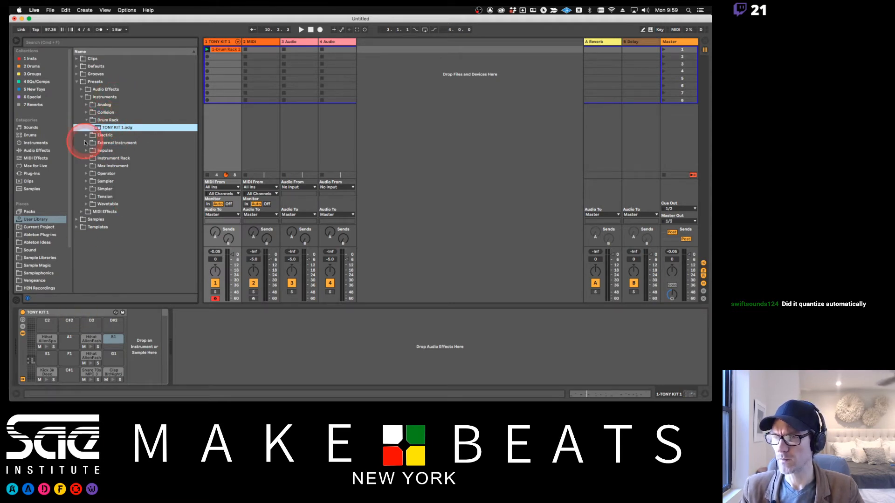
Load the 808 Core Kit from the Drums category onto the drum track and audition the recorded beat with it.
{"action": "left_click", "coordinate": [31, 136]}
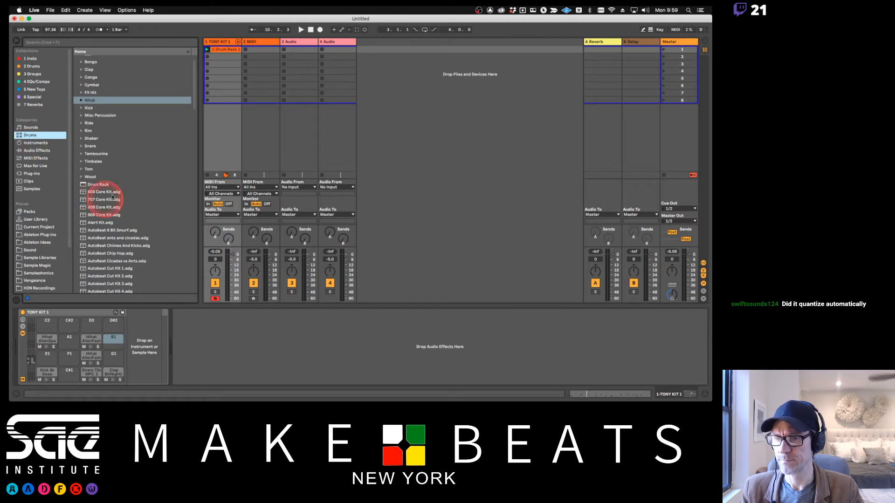
{"action": "scroll", "coordinate": [111, 187], "scroll_direction": "down", "scroll_amount": 3}
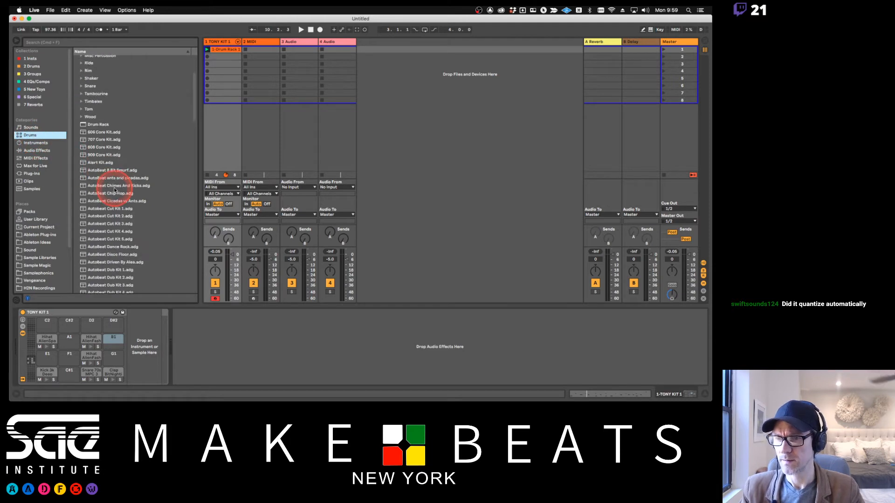
{"action": "left_click", "coordinate": [99, 148]}
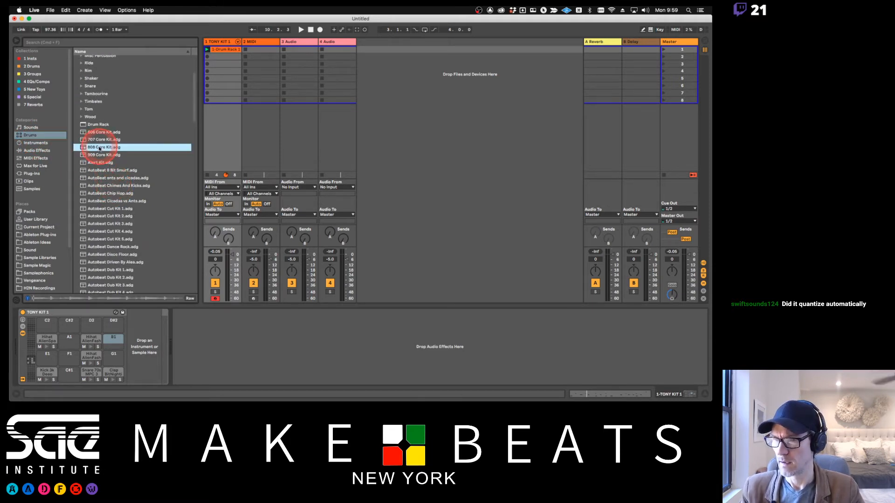
{"action": "double_click", "coordinate": [99, 148]}
{"action": "key", "text": "space"}
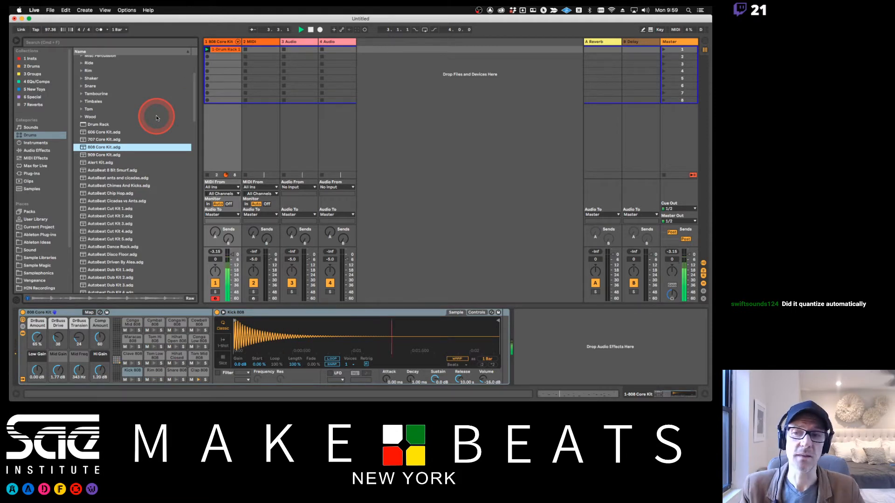
{"action": "key", "text": "space"}
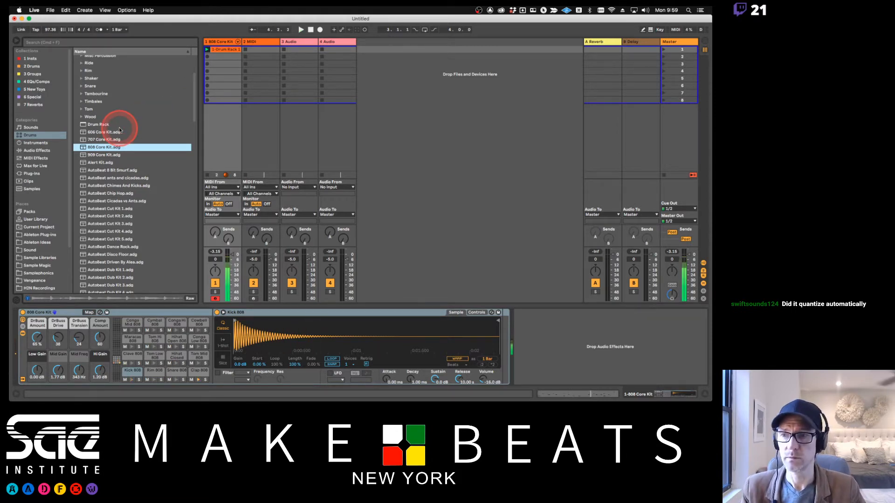
Swap the drum track's kit for the 606 Core Kit and play the beat through it.
{"action": "double_click", "coordinate": [106, 133]}
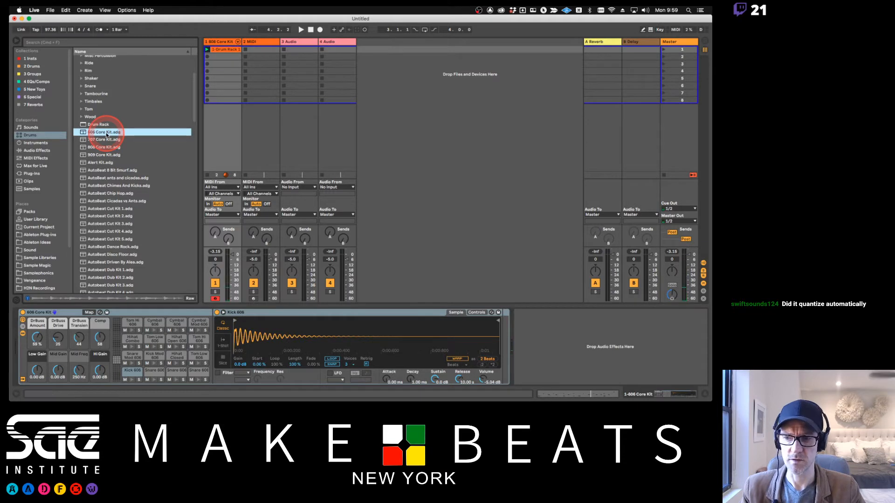
{"action": "key", "text": "space"}
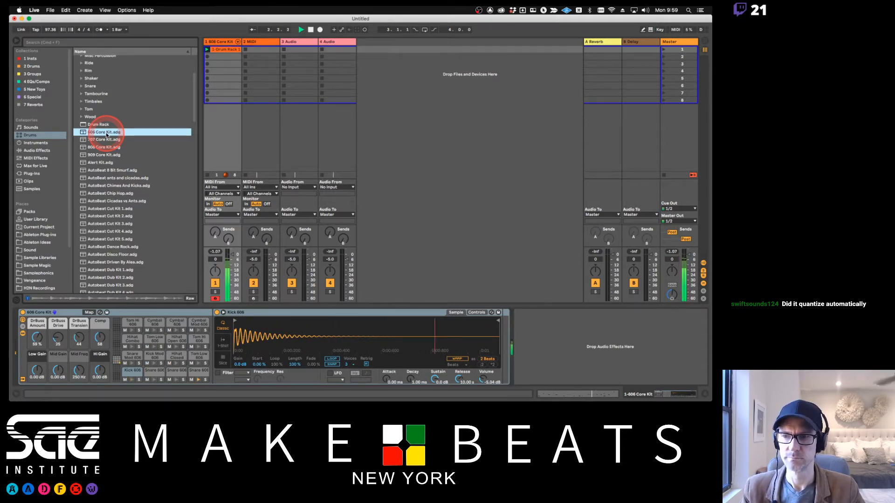
{"action": "key", "text": "space"}
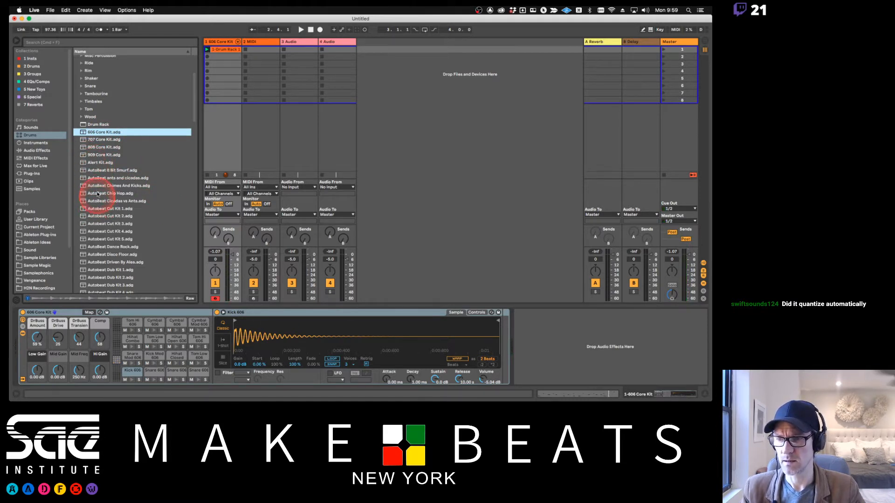
Replace the drum track's kit with the Chromatone Kit and listen to the beat with that sound set.
{"action": "scroll", "coordinate": [100, 263], "scroll_direction": "down", "scroll_amount": 1}
{"action": "scroll", "coordinate": [100, 259], "scroll_direction": "down", "scroll_amount": 15}
{"action": "left_click", "coordinate": [102, 227]}
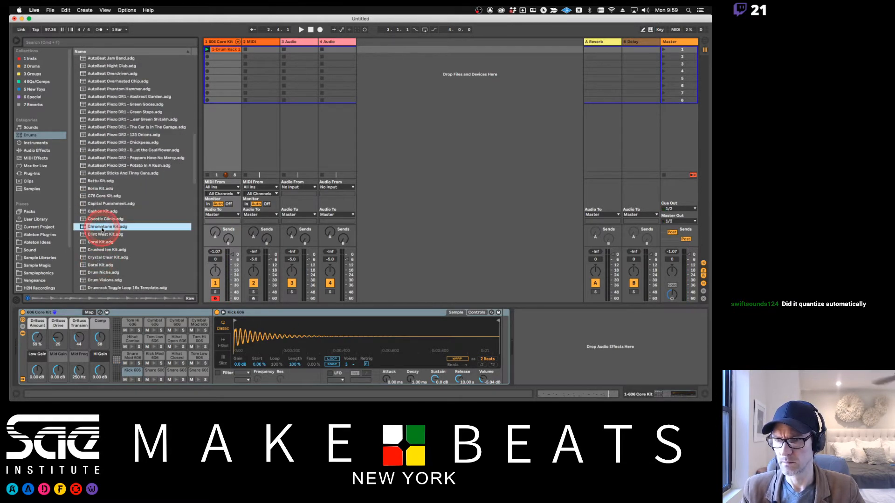
{"action": "double_click", "coordinate": [102, 229]}
{"action": "key", "text": "space"}
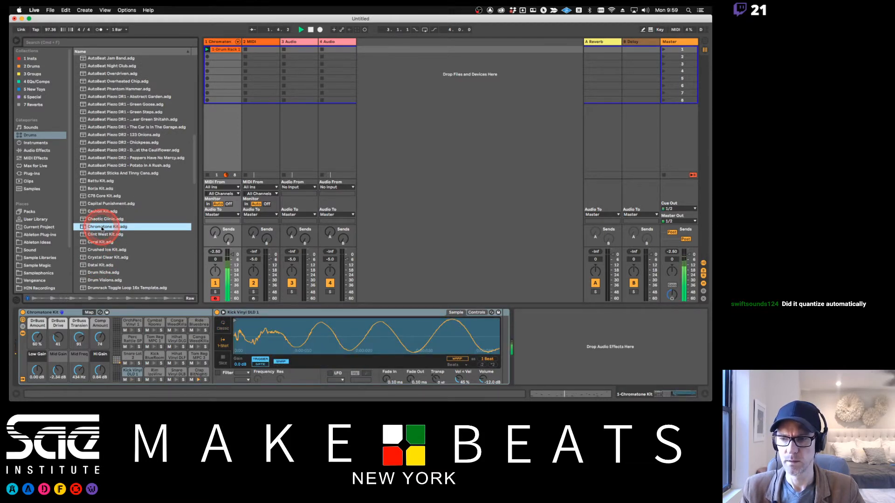
{"action": "key", "text": "space"}
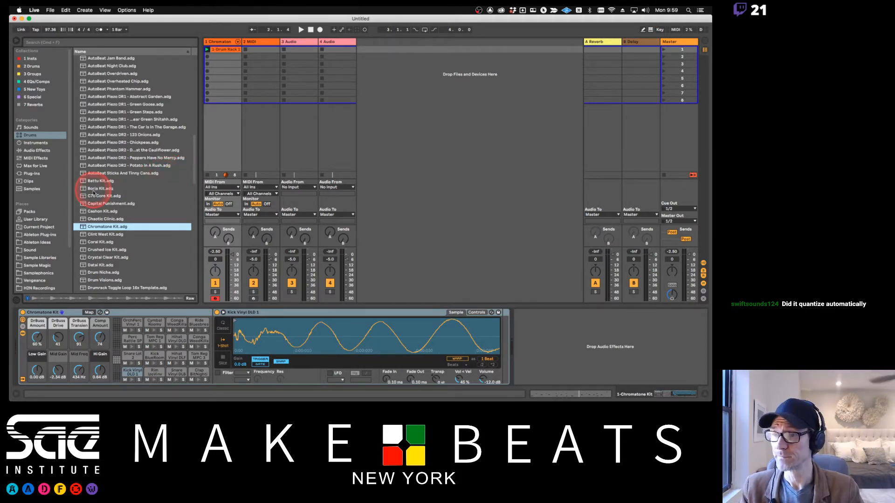
Reload the saved TONY KIT 1 preset from the User Library onto the drum track and play the beat back.
{"action": "left_click", "coordinate": [36, 219]}
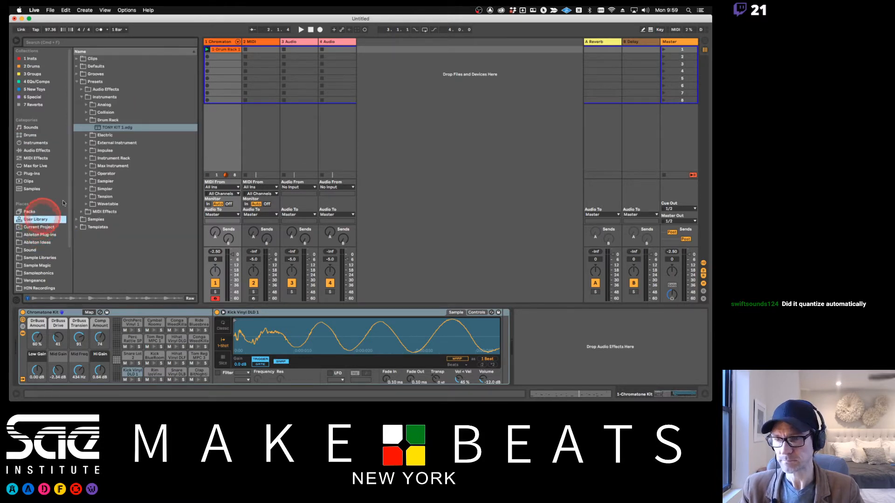
{"action": "left_click", "coordinate": [115, 128]}
{"action": "double_click", "coordinate": [114, 129]}
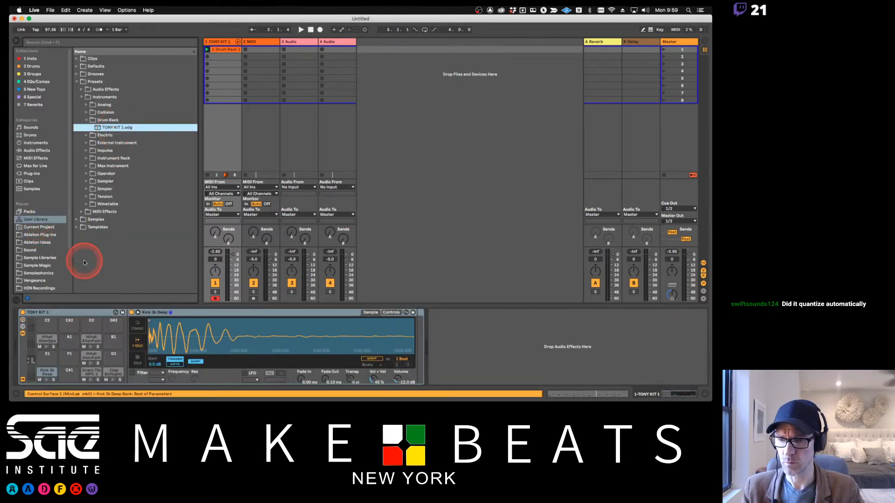
{"action": "key", "text": "space"}
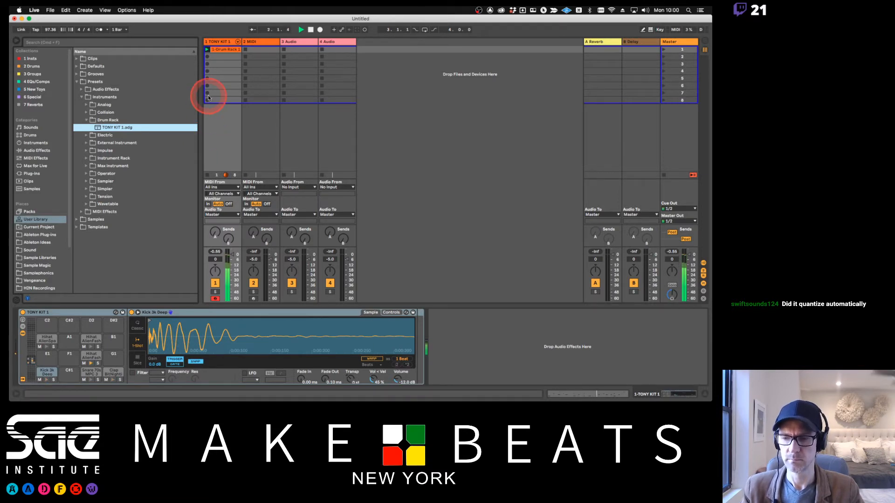
{"action": "key", "text": "space"}
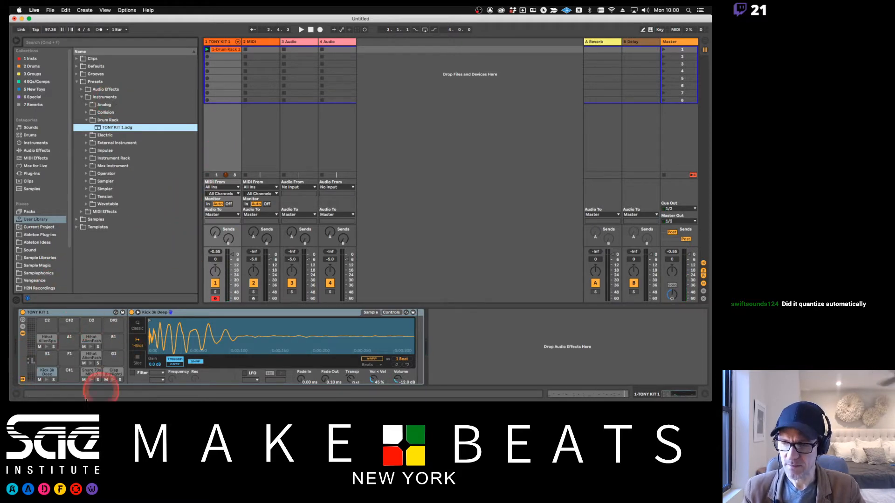
Review the Drum Racks chain diagram in Preview, switch back to Ableton Live and show the Kick 3k Deep pad's Simpler.
{"action": "left_click", "coordinate": [55, 338]}
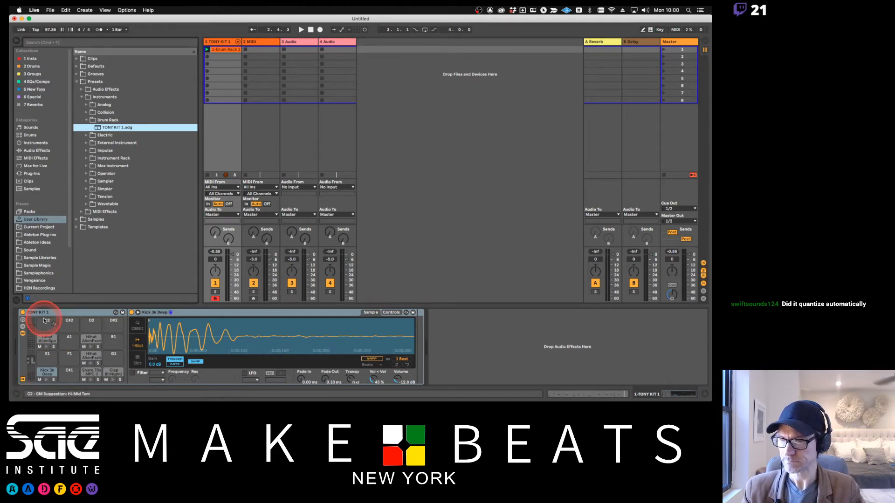
{"action": "key", "text": "super+Tab"}
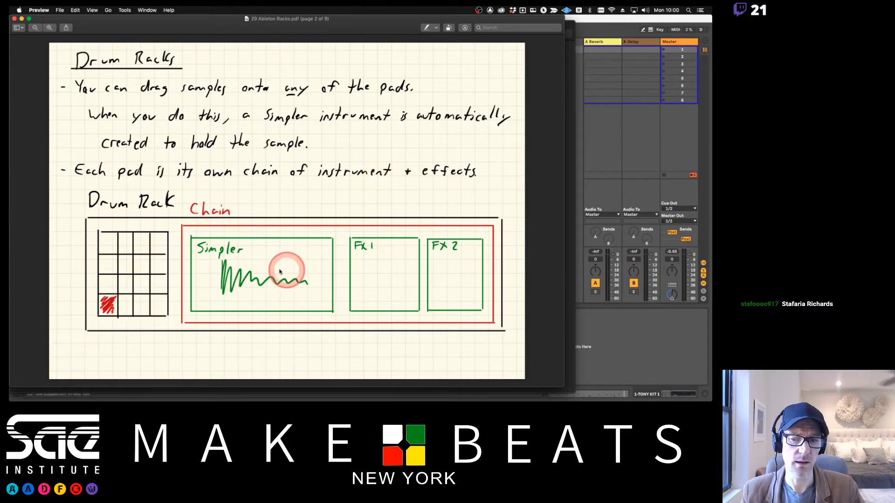
{"action": "key", "text": "super+Tab"}
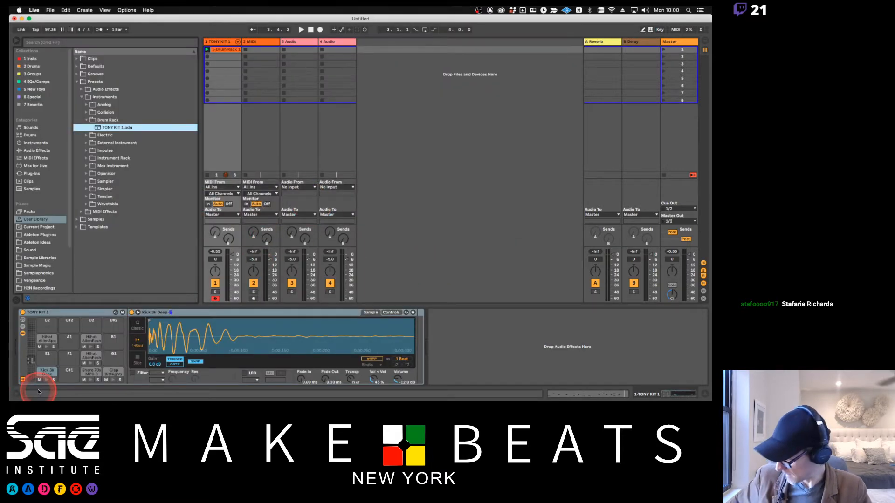
{"action": "left_click", "coordinate": [47, 373]}
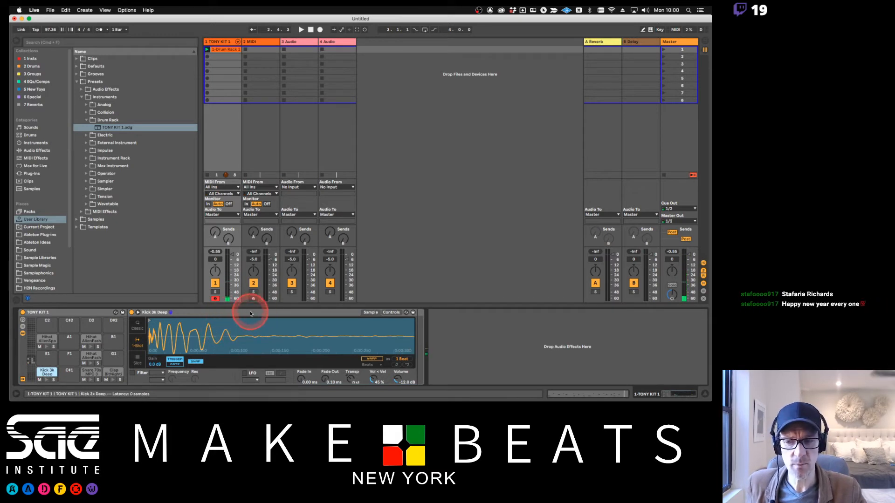
{"action": "left_click", "coordinate": [224, 312]}
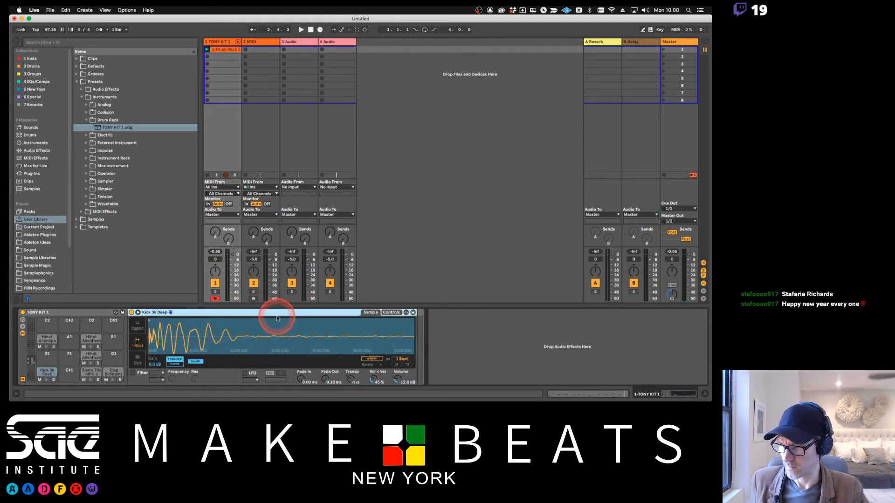
Switch to Firefox to check the class attendance spreadsheet, and return to Ableton Live.
{"action": "key", "text": "super+Tab"}
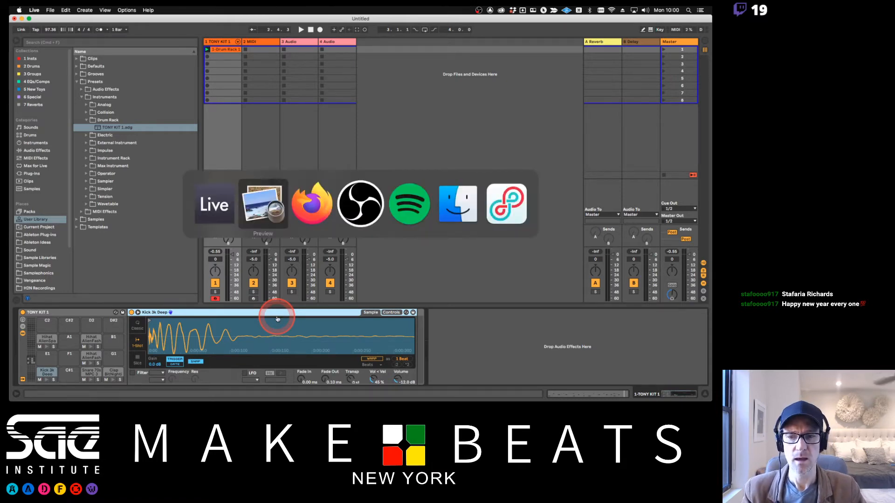
{"action": "key", "text": "super+Tab"}
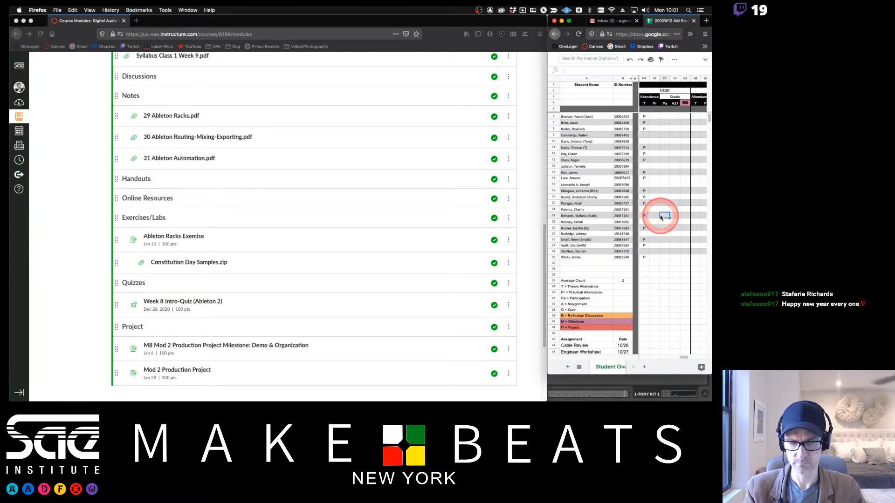
{"action": "key", "text": "super+Tab"}
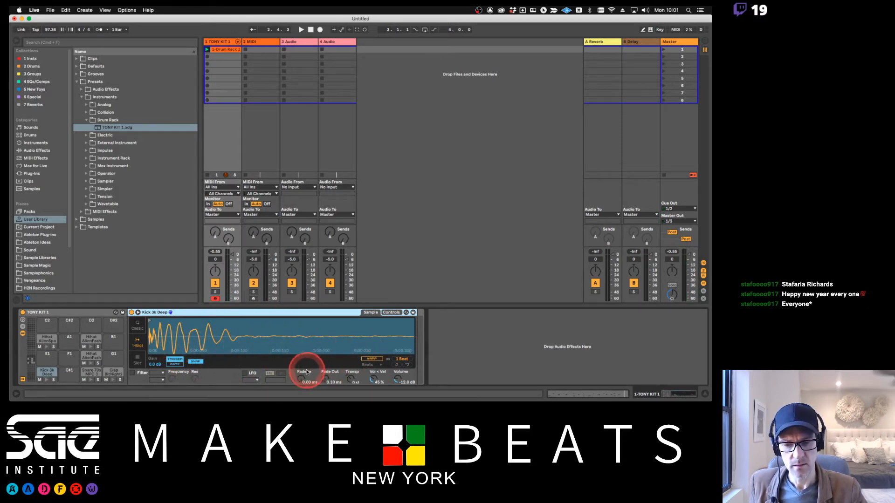
In the Kick 3k Deep Simpler, turn Snap off, shorten the sample to its initial hit and set Fade Out to about 36 ms.
{"action": "left_click_drag", "start_coordinate": [399, 334], "coordinate": [397, 326]}
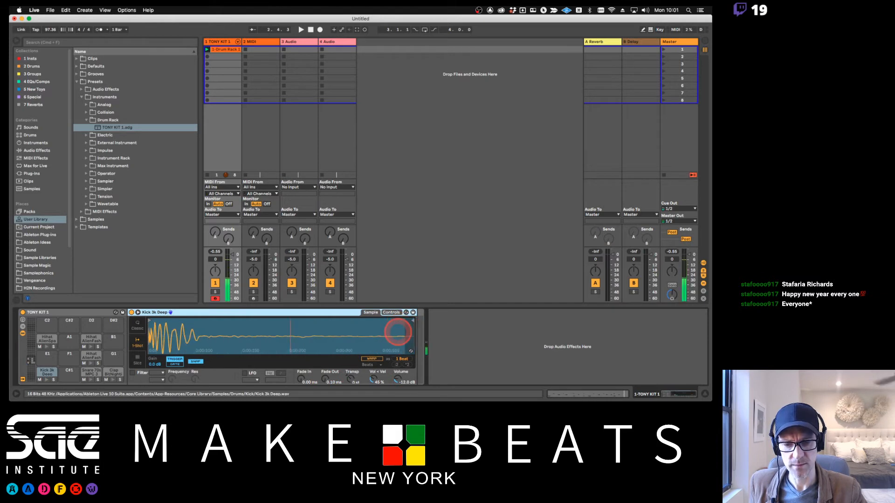
{"action": "left_click", "coordinate": [196, 361]}
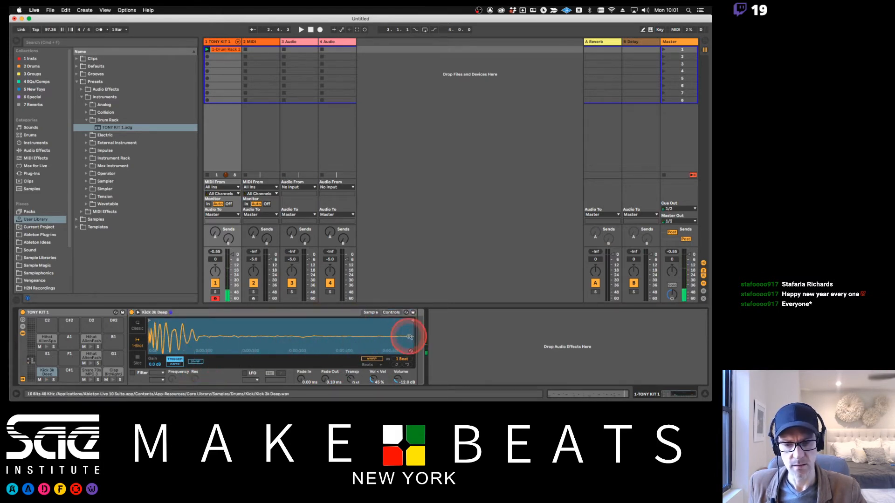
{"action": "left_click_drag", "start_coordinate": [411, 321], "coordinate": [205, 322]}
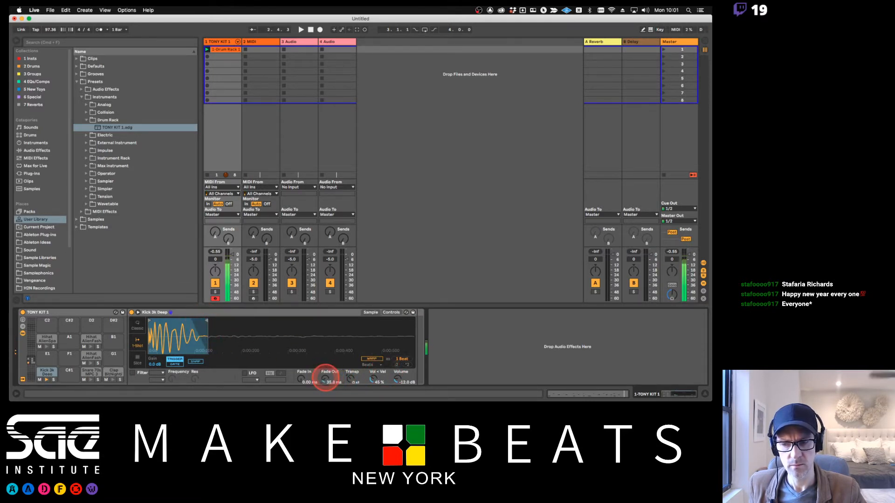
{"action": "left_click_drag", "start_coordinate": [325, 380], "coordinate": [326, 380]}
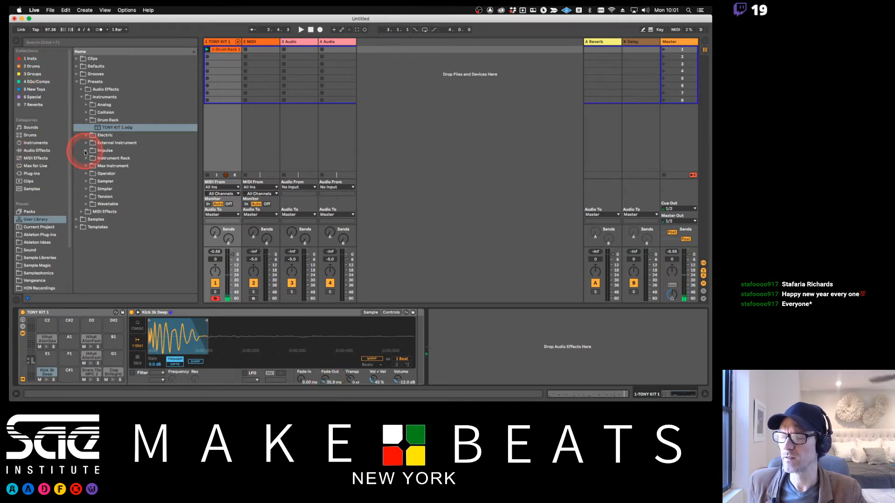
Add a Glue Compressor from the audio effects to the Kick 3k Deep pad's chain.
{"action": "left_click", "coordinate": [36, 150]}
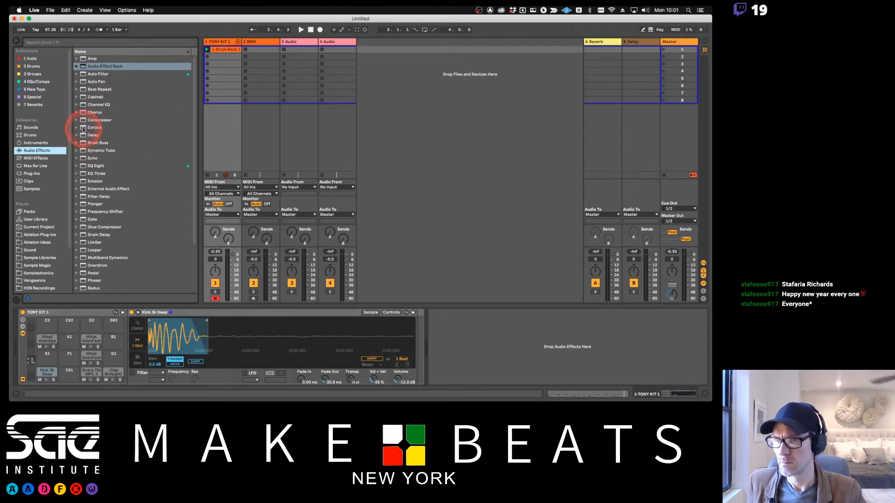
{"action": "left_click", "coordinate": [80, 227]}
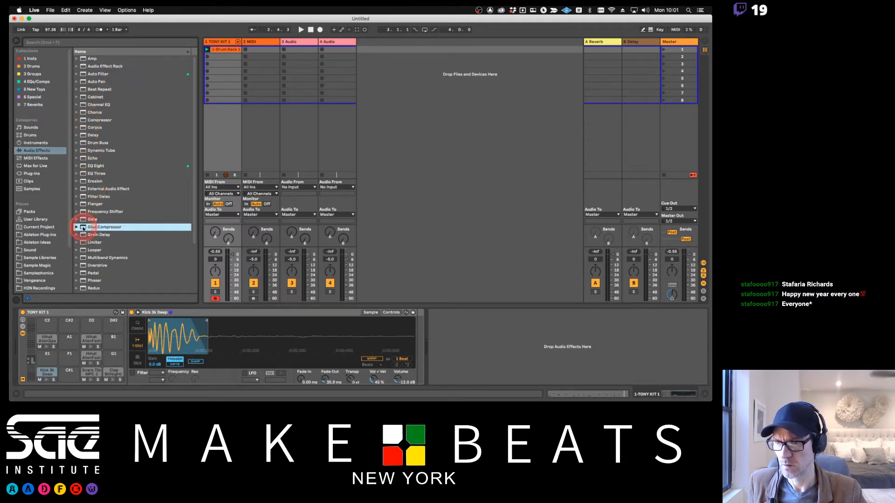
{"action": "left_click_drag", "start_coordinate": [336, 326], "coordinate": [47, 375]}
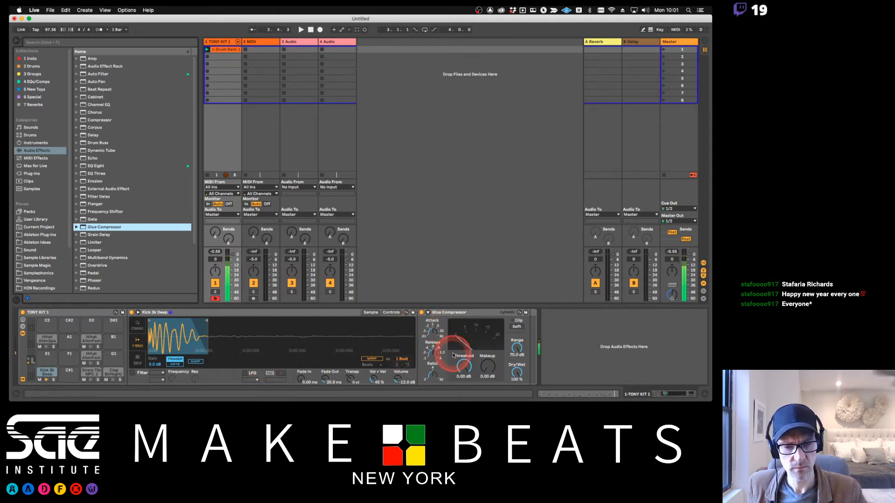
Set the kick's Glue Compressor Threshold to -40 dB, adjust its Attack and Release, and raise Makeup to about 9.7 dB.
{"action": "mouse_move", "coordinate": [463, 365]}
{"action": "left_mouse_down"}
{"action": "mouse_move", "coordinate": [426, 373]}
{"action": "mouse_move", "coordinate": [478, 373]}
{"action": "mouse_move", "coordinate": [464, 366]}
{"action": "left_mouse_up"}
{"action": "left_click", "coordinate": [435, 337]}
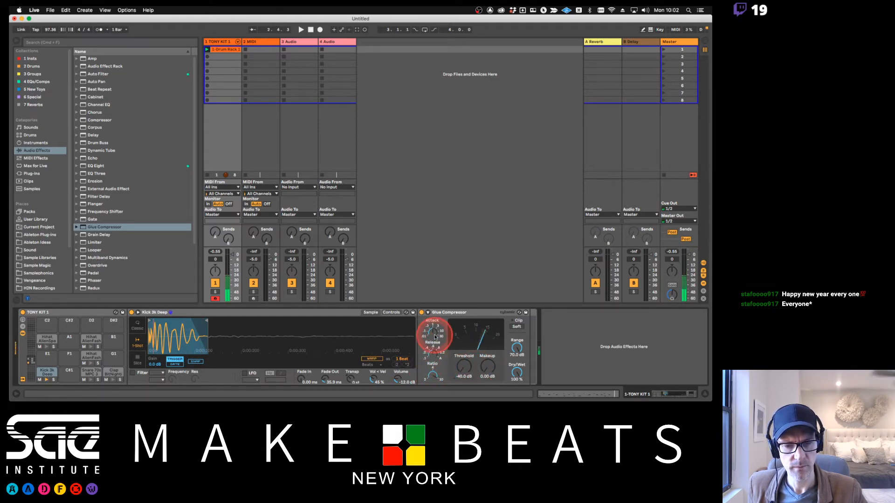
{"action": "left_click", "coordinate": [433, 351]}
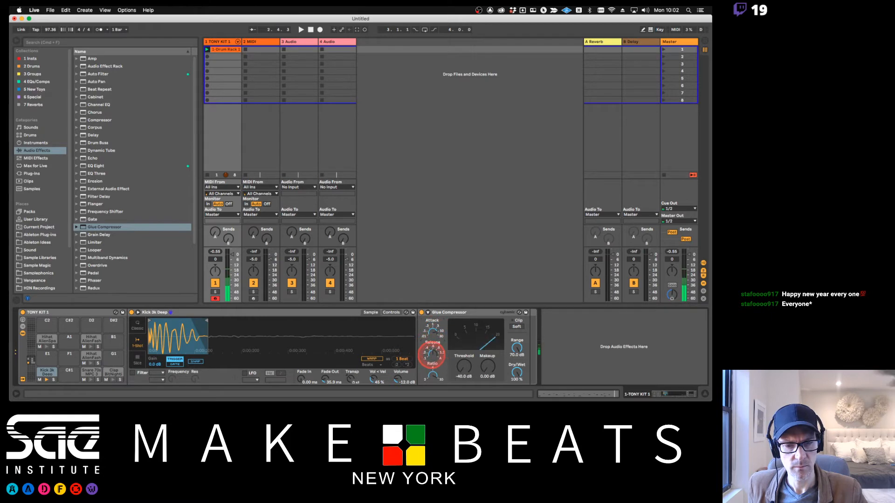
{"action": "left_click", "coordinate": [432, 357]}
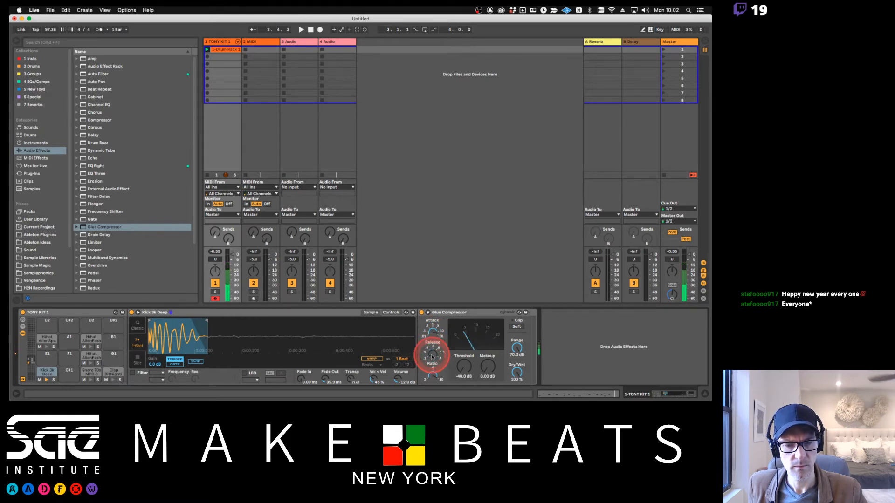
{"action": "left_click", "coordinate": [487, 368]}
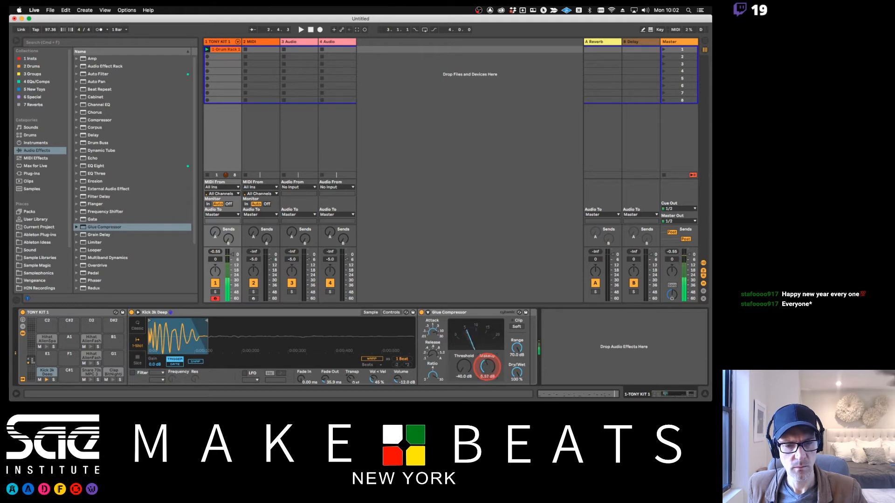
Lower the Glue Compressor's Dry/Wet to about 63%, compare the kick with the compressor switched off, and fine-tune the mix.
{"action": "left_click_drag", "start_coordinate": [517, 372], "coordinate": [518, 375]}
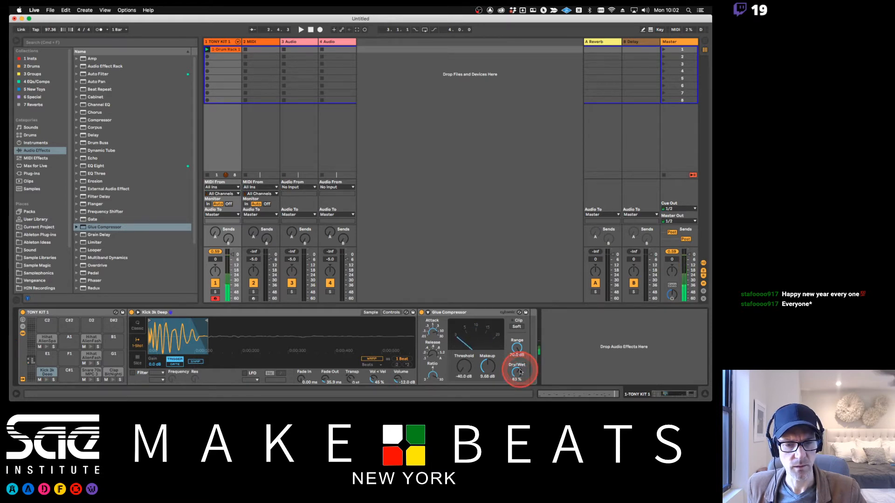
{"action": "left_click", "coordinate": [456, 367]}
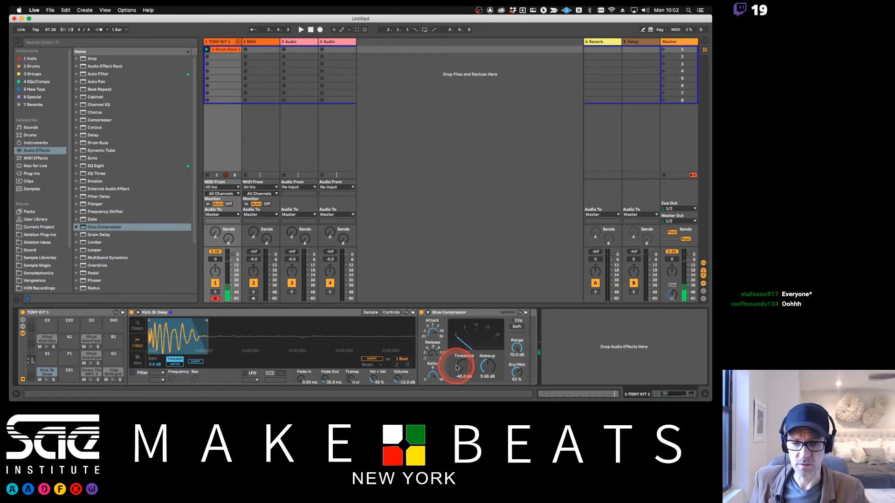
{"action": "left_click", "coordinate": [426, 317]}
{"action": "left_click", "coordinate": [422, 313]}
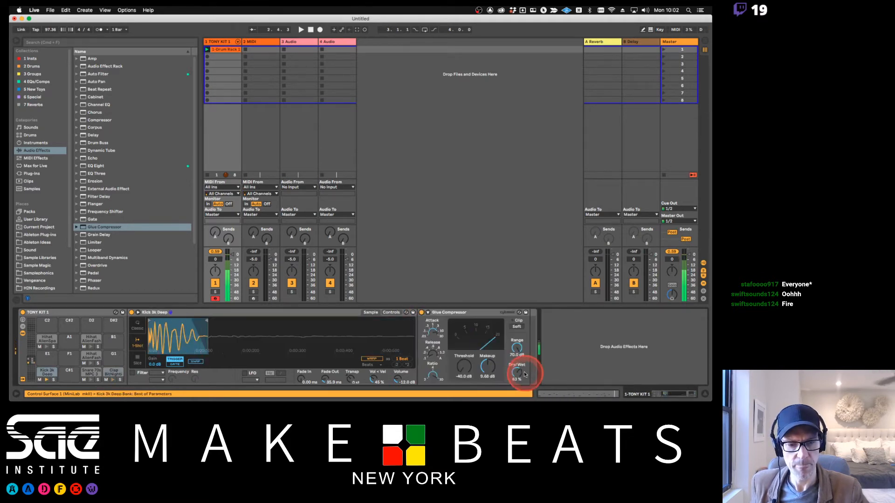
{"action": "left_click_drag", "start_coordinate": [515, 371], "coordinate": [515, 378]}
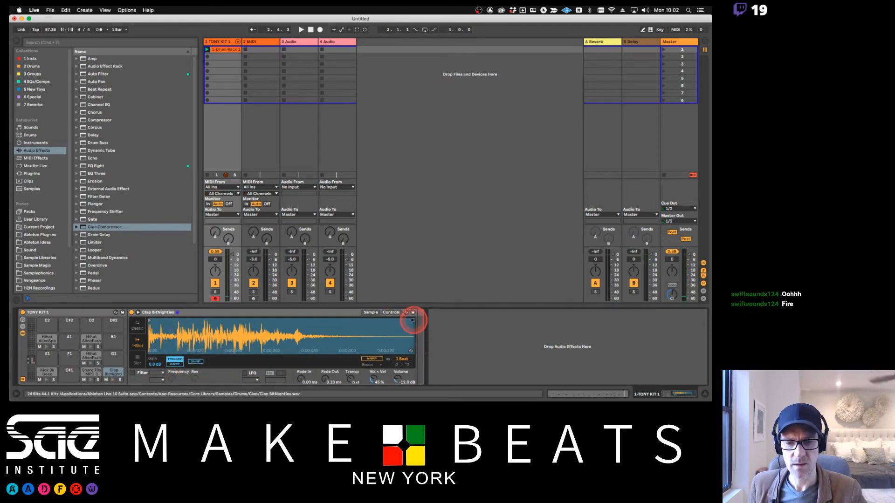
In the clap pad's Simpler, trim the silent tail, keep the start at the sample's beginning, and set Fade Out to about 10 ms.
{"action": "mouse_move", "coordinate": [413, 320]}
{"action": "left_mouse_down"}
{"action": "mouse_move", "coordinate": [174, 326]}
{"action": "mouse_move", "coordinate": [259, 326]}
{"action": "left_mouse_up"}
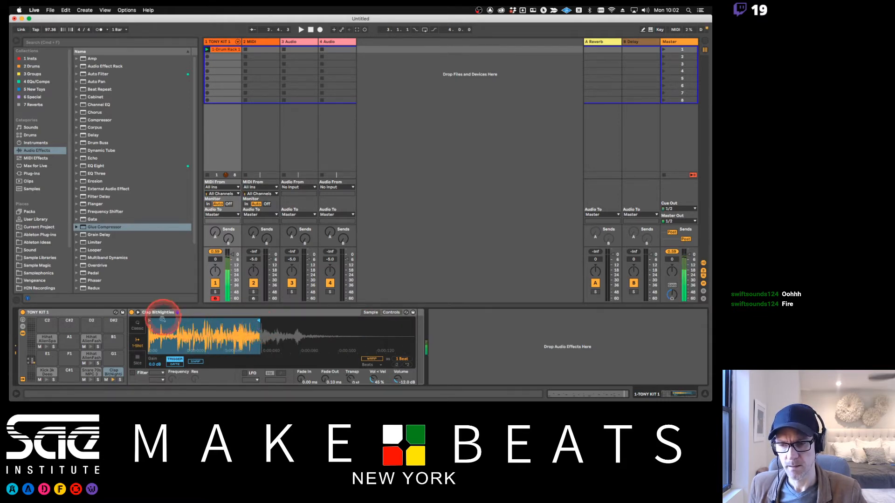
{"action": "left_click_drag", "start_coordinate": [148, 321], "coordinate": [178, 321]}
{"action": "left_click_drag", "start_coordinate": [259, 321], "coordinate": [336, 319]}
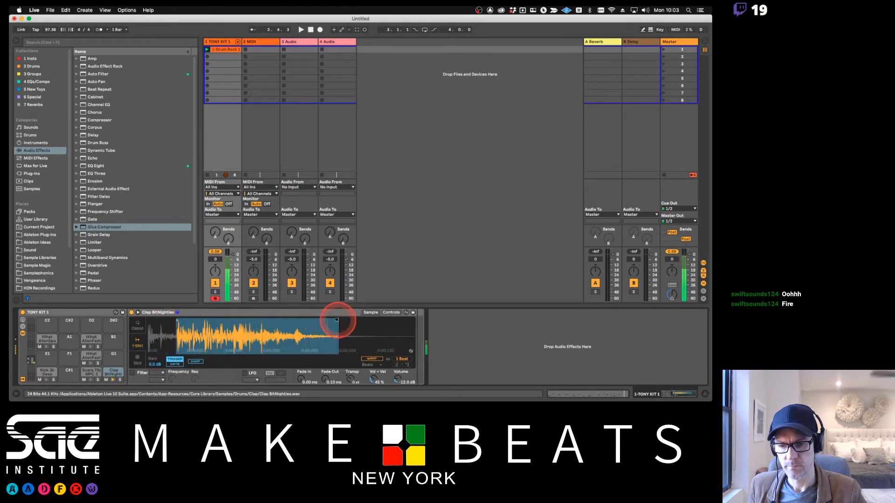
{"action": "left_click_drag", "start_coordinate": [325, 379], "coordinate": [326, 378]}
{"action": "left_click_drag", "start_coordinate": [177, 321], "coordinate": [143, 322]}
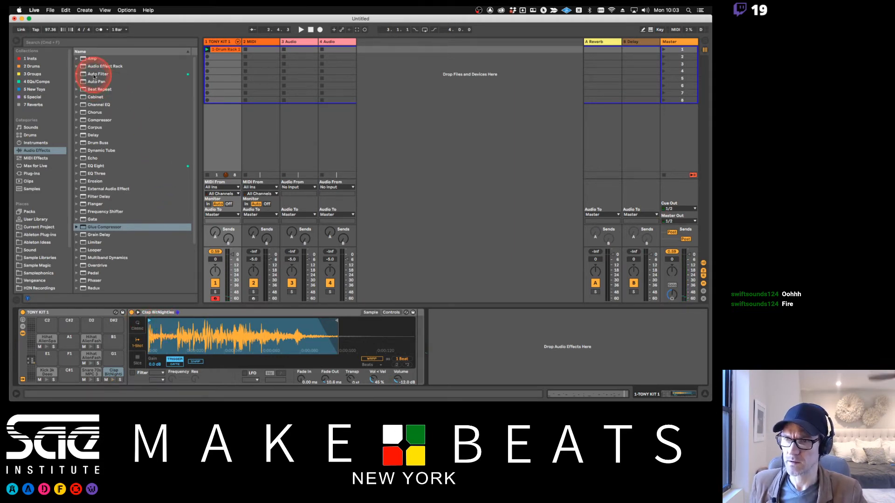
Add an Auto Filter to the clap pad's chain, lower its cutoff frequency, and raise the Envelope amount to 127 with Attack about 12 ms.
{"action": "left_click_drag", "start_coordinate": [94, 76], "coordinate": [114, 378]}
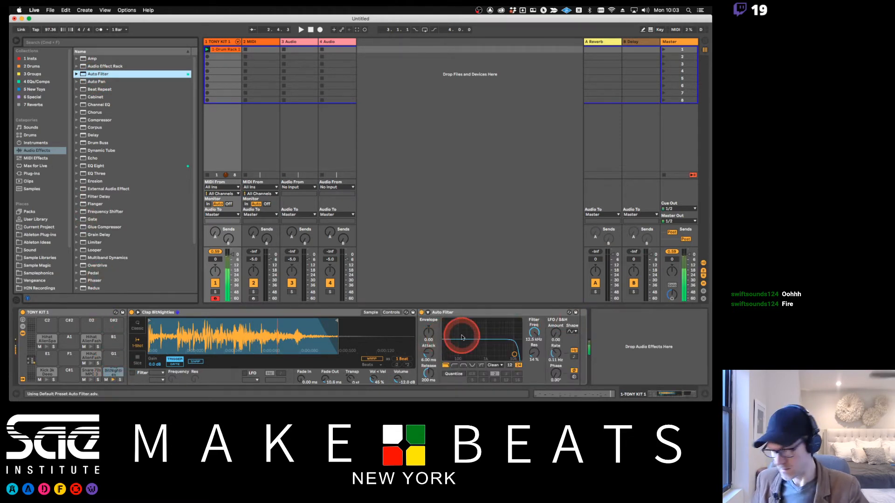
{"action": "left_click_drag", "start_coordinate": [535, 326], "coordinate": [534, 329]}
{"action": "left_click", "coordinate": [429, 334]}
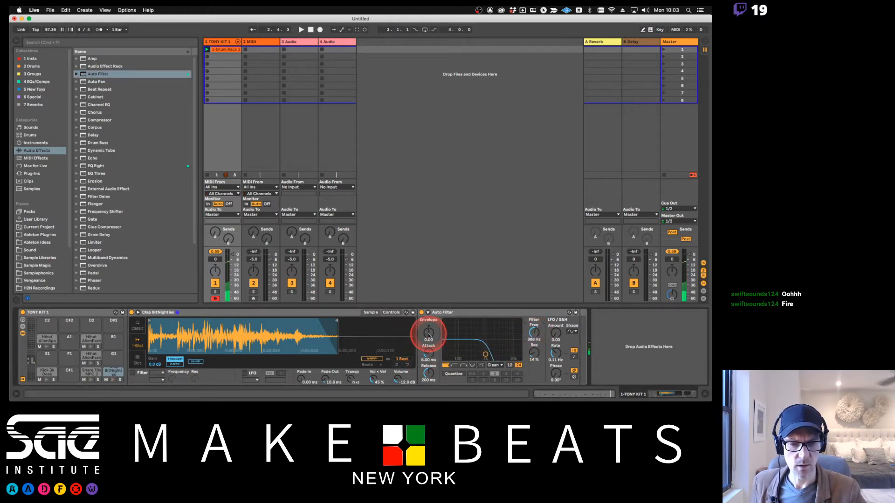
{"action": "left_click_drag", "start_coordinate": [429, 353], "coordinate": [429, 375]}
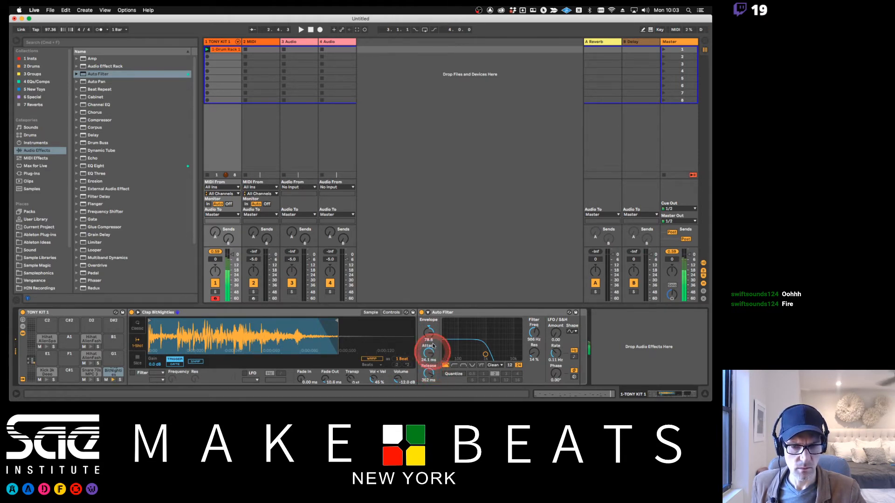
{"action": "left_click_drag", "start_coordinate": [428, 332], "coordinate": [428, 336]}
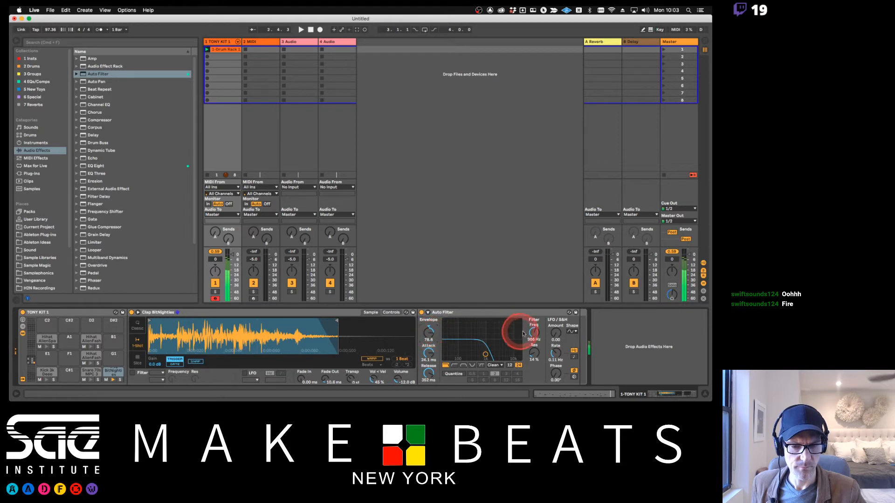
Set the clap's Auto Filter frequency to about 214 Hz, resonance to 30%, Attack to about 11 ms and Release to about 133 ms.
{"action": "left_click_drag", "start_coordinate": [533, 331], "coordinate": [534, 334]}
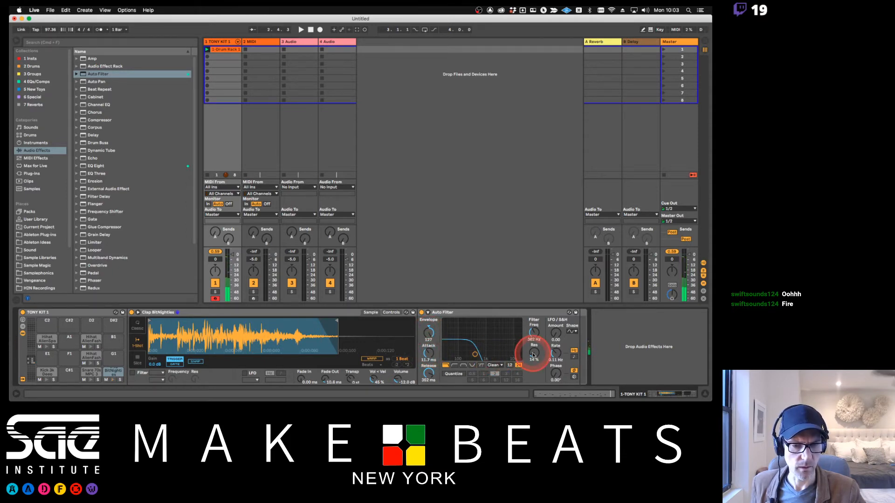
{"action": "left_click_drag", "start_coordinate": [534, 354], "coordinate": [533, 352]}
{"action": "left_click_drag", "start_coordinate": [534, 333], "coordinate": [538, 351]}
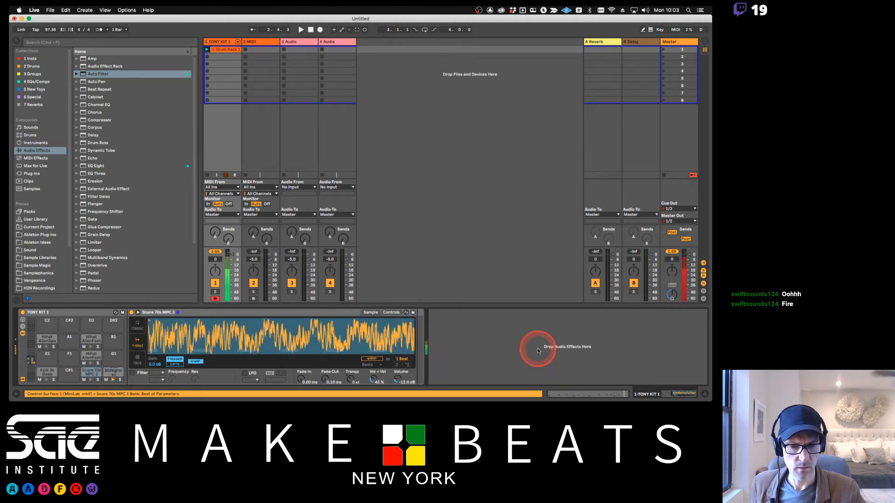
{"action": "left_click_drag", "start_coordinate": [429, 327], "coordinate": [430, 371]}
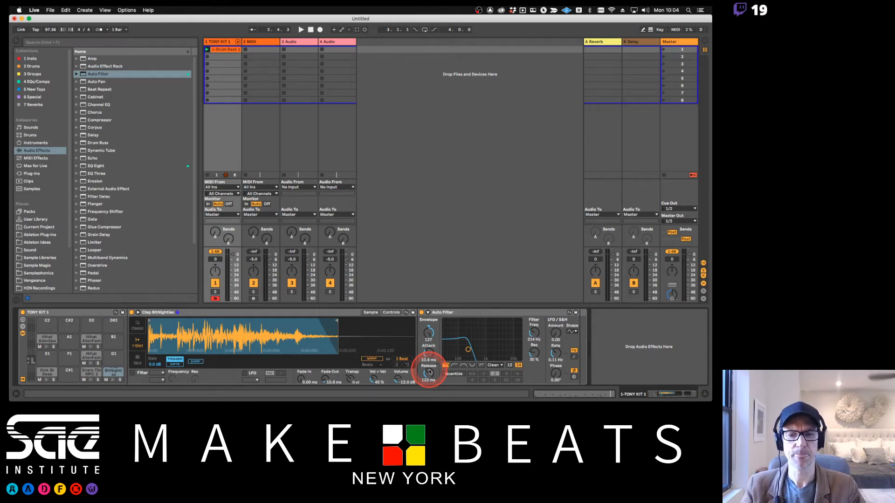
Switch to Preview, review the Drum Racks notes on chains, instruments and effects through page 3, and return to Ableton Live.
{"action": "key", "text": "super+Tab"}
{"action": "key", "text": "super+Tab"}
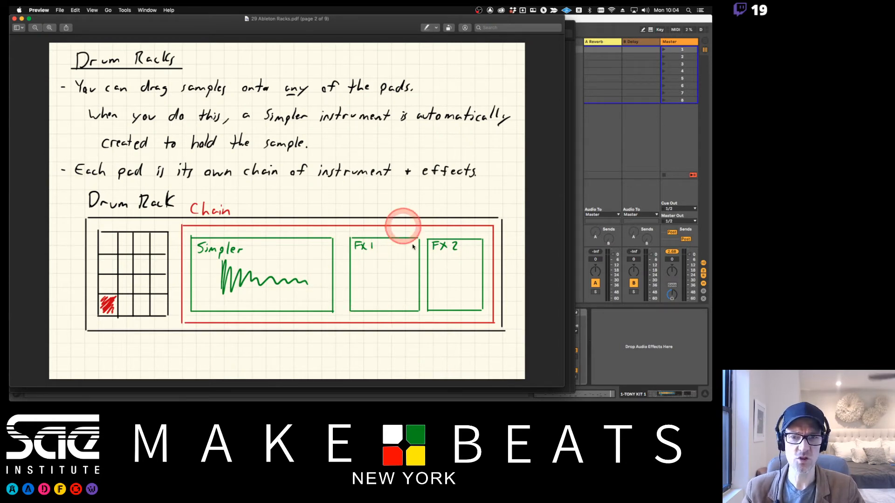
{"action": "key", "text": "Down"}
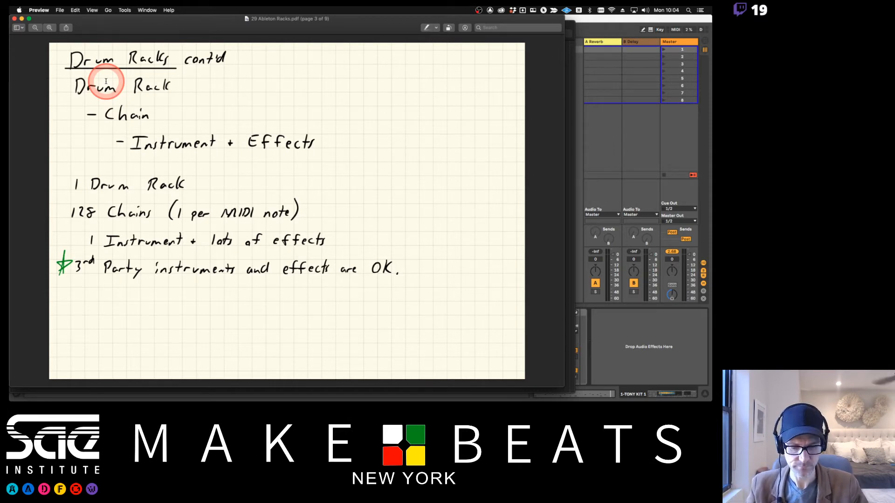
{"action": "key", "text": "Down"}
{"action": "key", "text": "Up"}
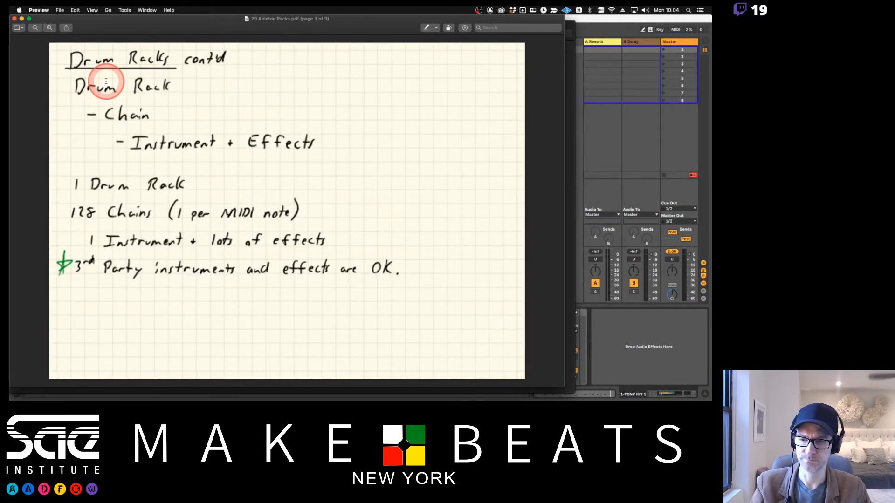
{"action": "key", "text": "super+Tab"}
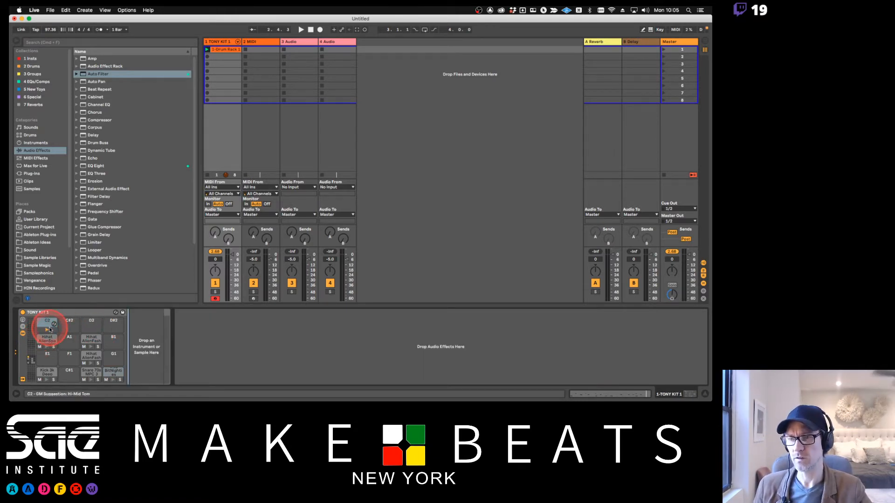
Search the plug-ins for MASSIVE, load the Massive VST onto the C2 pad, and move its window clear of the Drum Rack.
{"action": "left_click", "coordinate": [34, 176]}
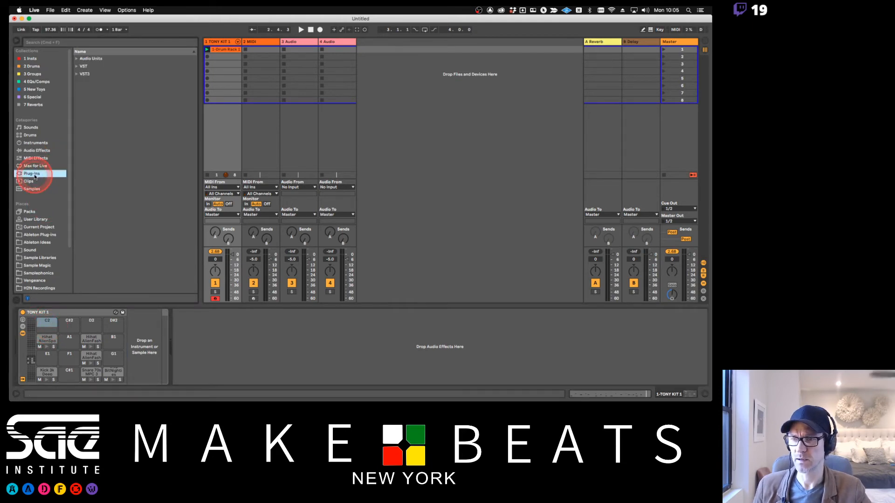
{"action": "left_click", "coordinate": [71, 42]}
{"action": "type", "text": "MASSIVE"}
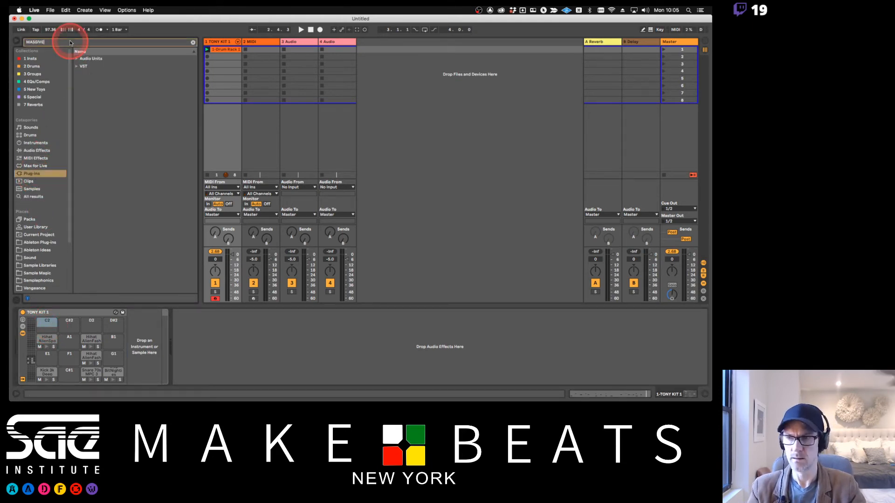
{"action": "left_click", "coordinate": [76, 67]}
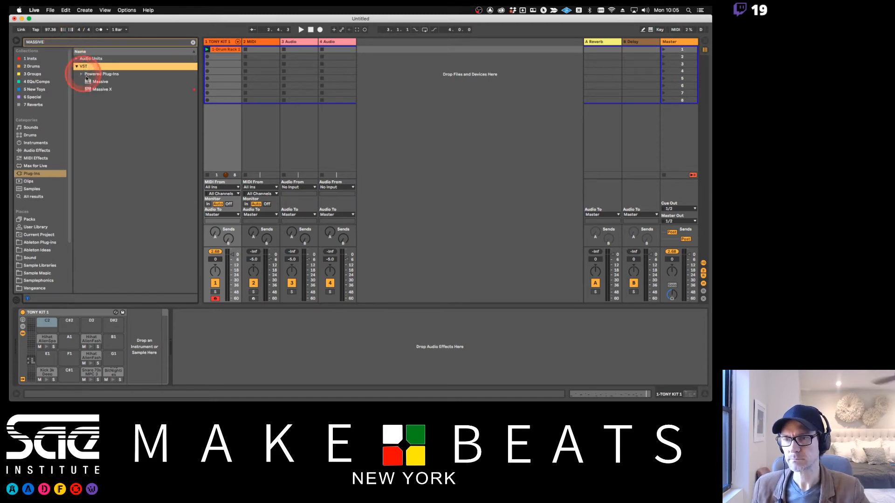
{"action": "left_click_drag", "start_coordinate": [90, 83], "coordinate": [47, 325]}
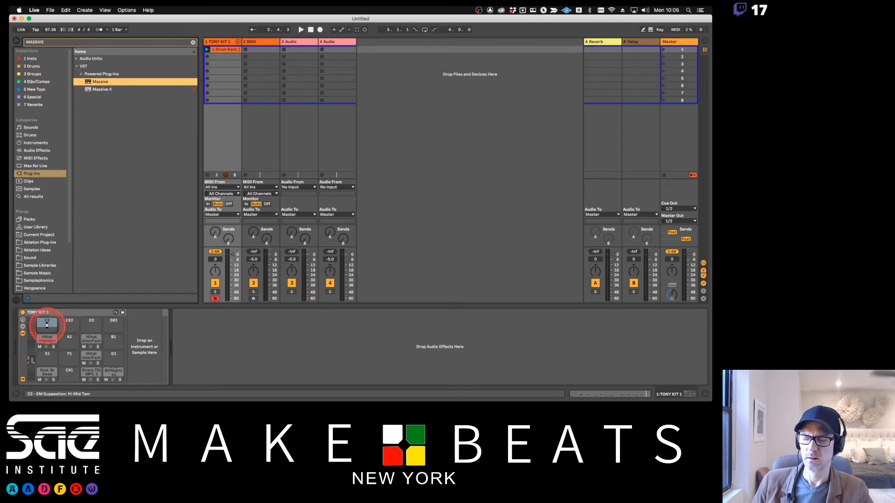
{"action": "left_click_drag", "start_coordinate": [46, 325], "coordinate": [47, 325]}
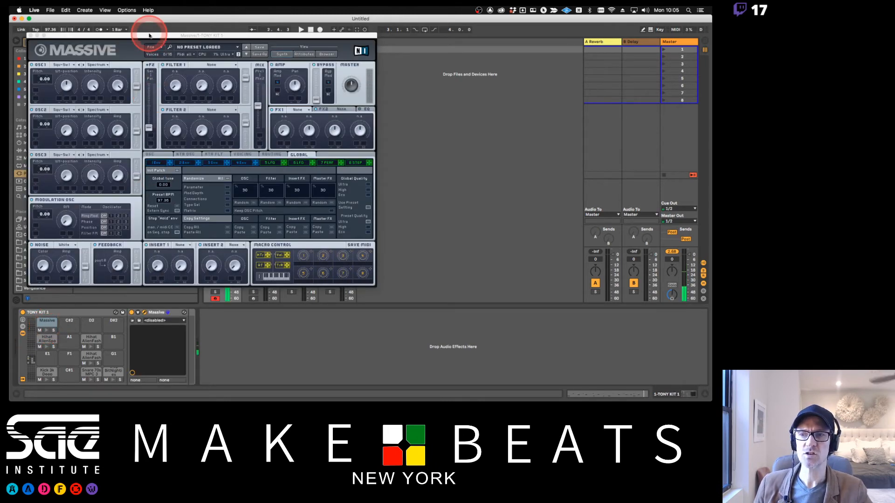
{"action": "left_click_drag", "start_coordinate": [150, 35], "coordinate": [347, 92]}
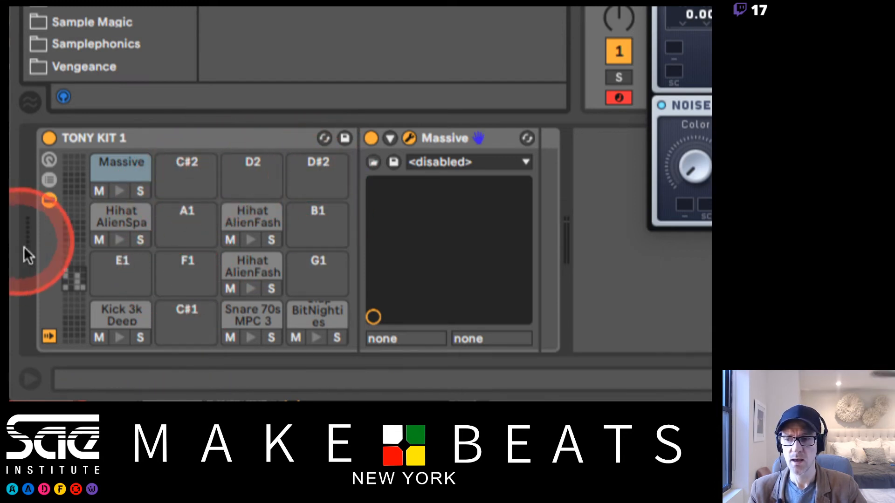
Reselect the Massive pad and load the Found Objects preset from Massive's Percussion sounds, Synthetic Perc Kit subtype.
{"action": "mouse_move", "coordinate": [65, 271]}
{"action": "left_mouse_down"}
{"action": "mouse_move", "coordinate": [63, 211]}
{"action": "mouse_move", "coordinate": [86, 197]}
{"action": "mouse_move", "coordinate": [70, 189]}
{"action": "mouse_move", "coordinate": [71, 166]}
{"action": "mouse_move", "coordinate": [70, 312]}
{"action": "mouse_move", "coordinate": [72, 176]}
{"action": "mouse_move", "coordinate": [71, 271]}
{"action": "left_mouse_up"}
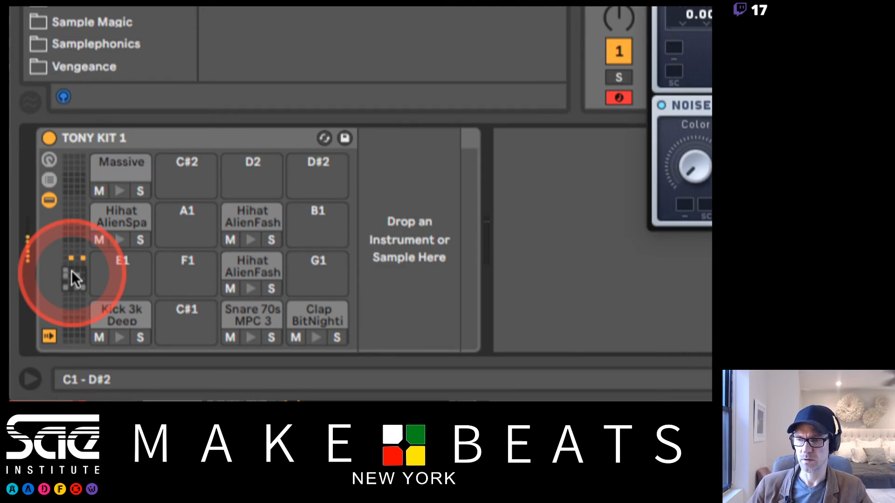
{"action": "left_click", "coordinate": [116, 196]}
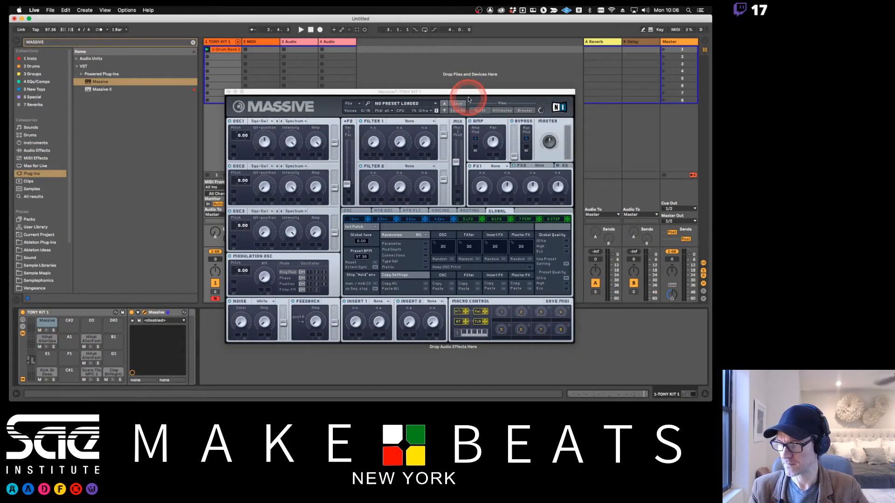
{"action": "left_click_drag", "start_coordinate": [464, 91], "coordinate": [443, 56]}
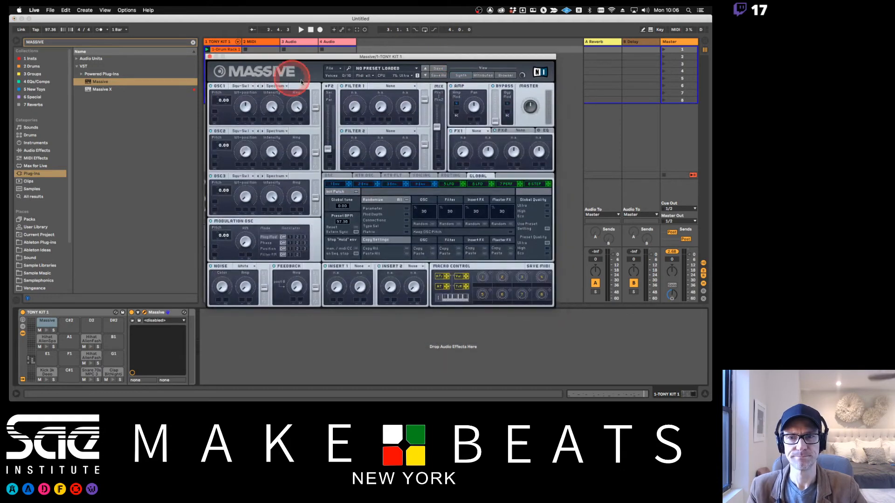
{"action": "left_click", "coordinate": [506, 75]}
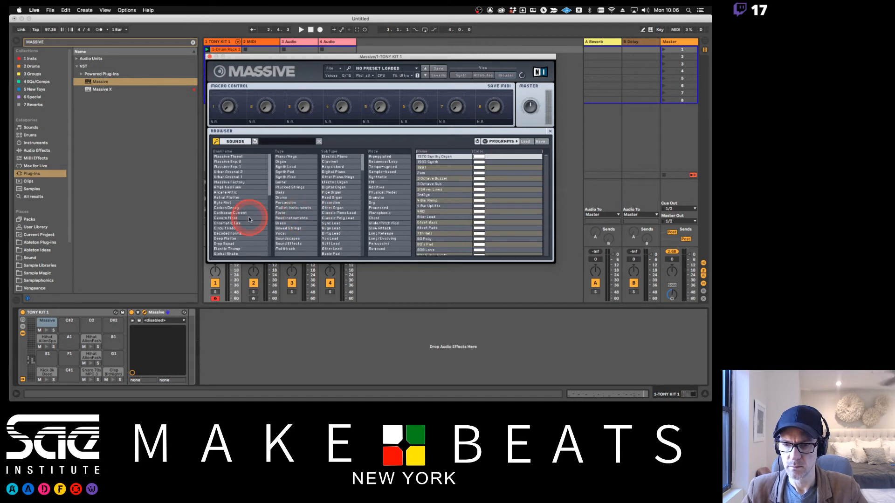
{"action": "left_click", "coordinate": [283, 203]}
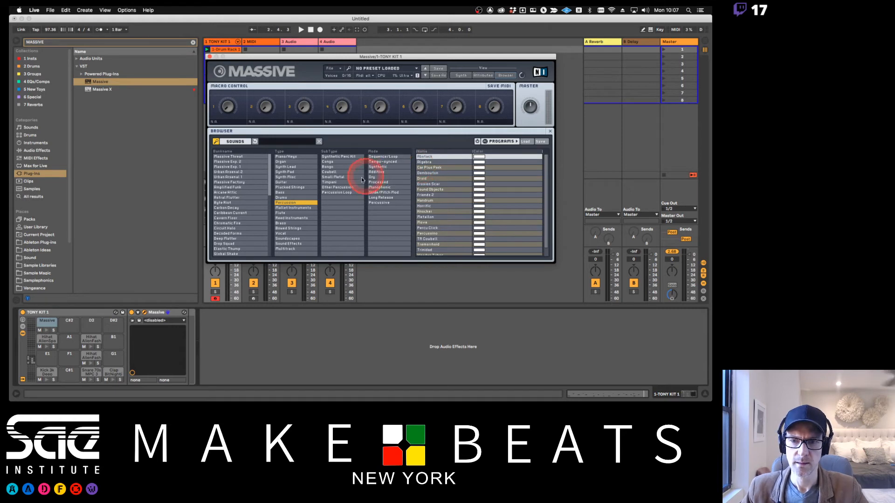
{"action": "left_click", "coordinate": [341, 158]}
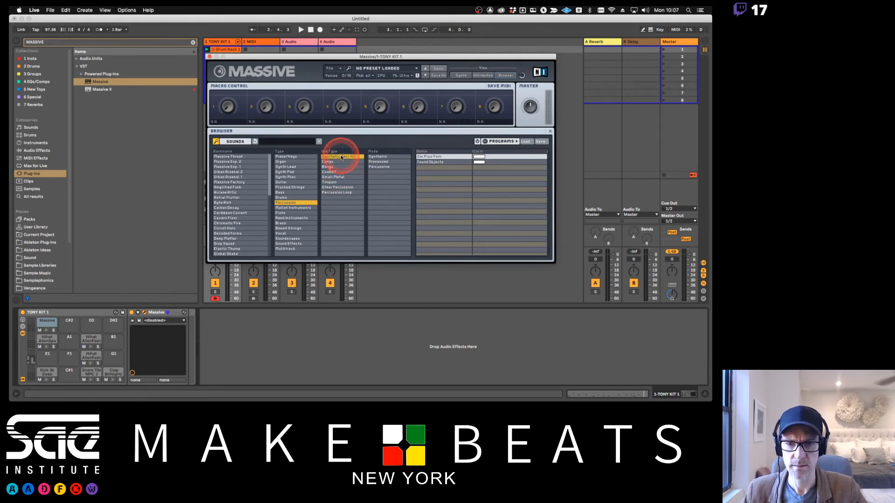
{"action": "left_click", "coordinate": [432, 162]}
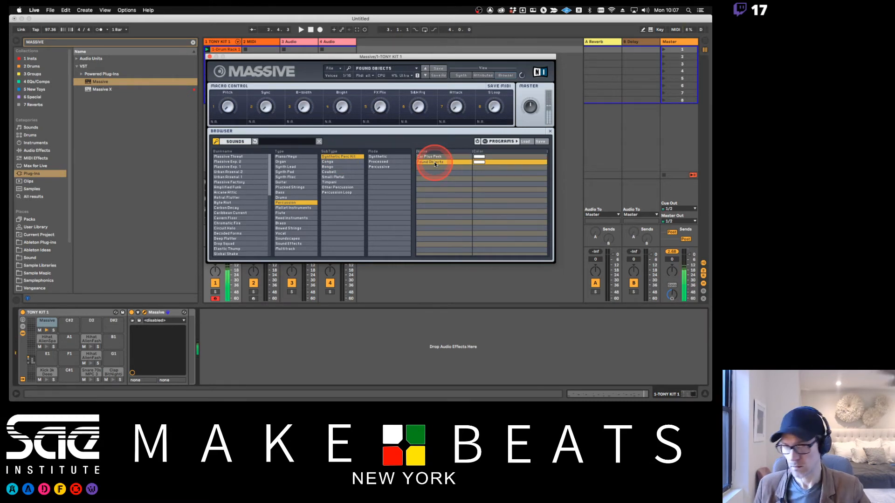
Clear Massive's Synthetic Perc Kit filter and load the Metallon preset from the Small Metal percussion subtype.
{"action": "left_click", "coordinate": [339, 157]}
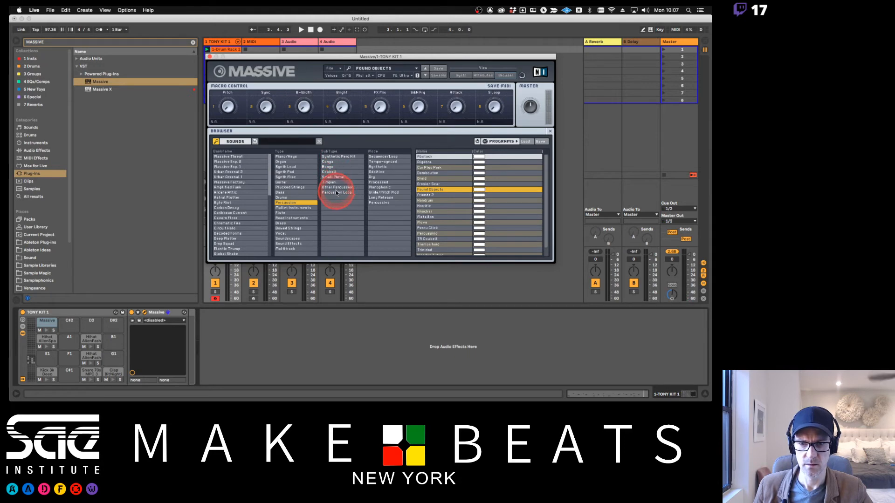
{"action": "left_click", "coordinate": [335, 178]}
{"action": "left_click", "coordinate": [425, 162]}
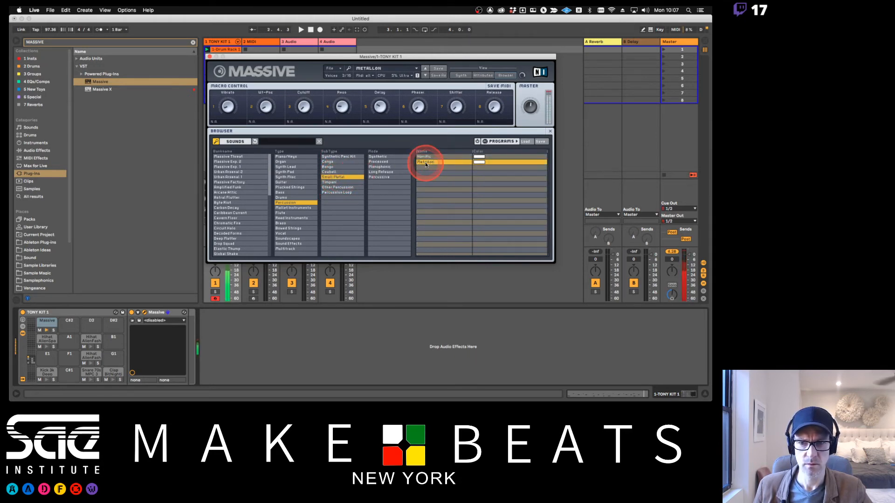
Load Massive's Handrum preset from the Bongo percussion subtype and move the plug-in window clear of the first track's mixer controls.
{"action": "left_click", "coordinate": [328, 167]}
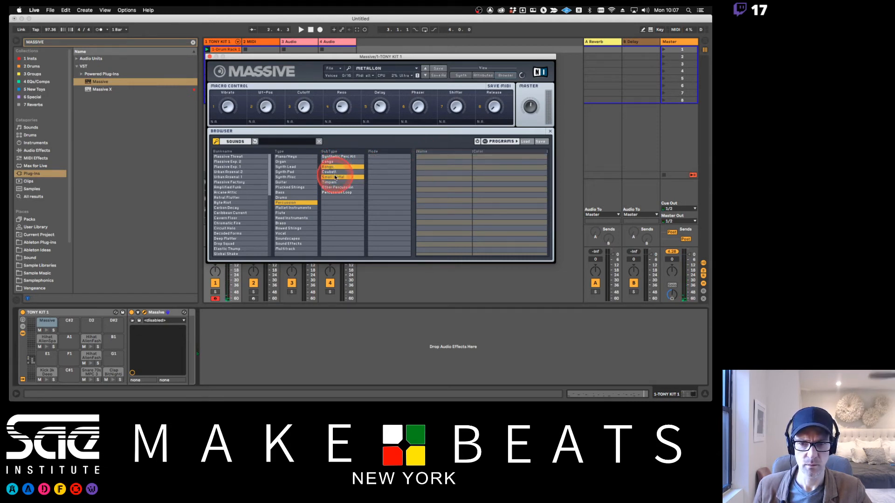
{"action": "left_click", "coordinate": [426, 157]}
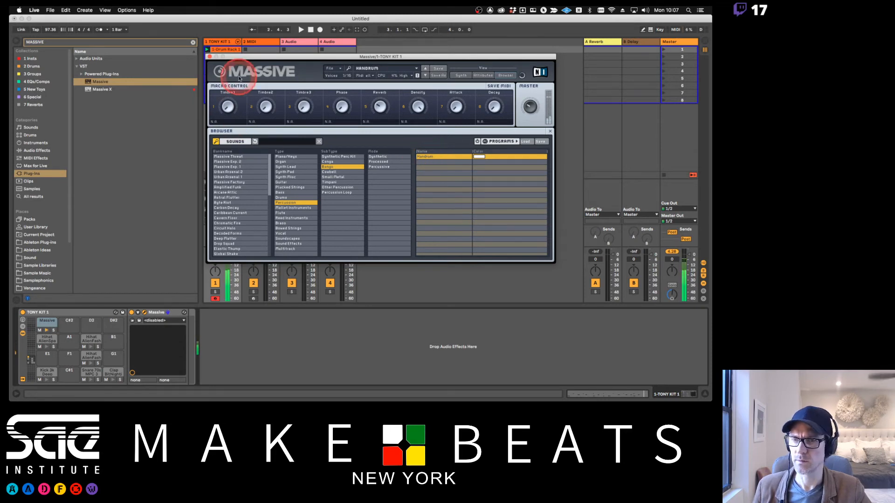
{"action": "left_click_drag", "start_coordinate": [242, 56], "coordinate": [313, 72]}
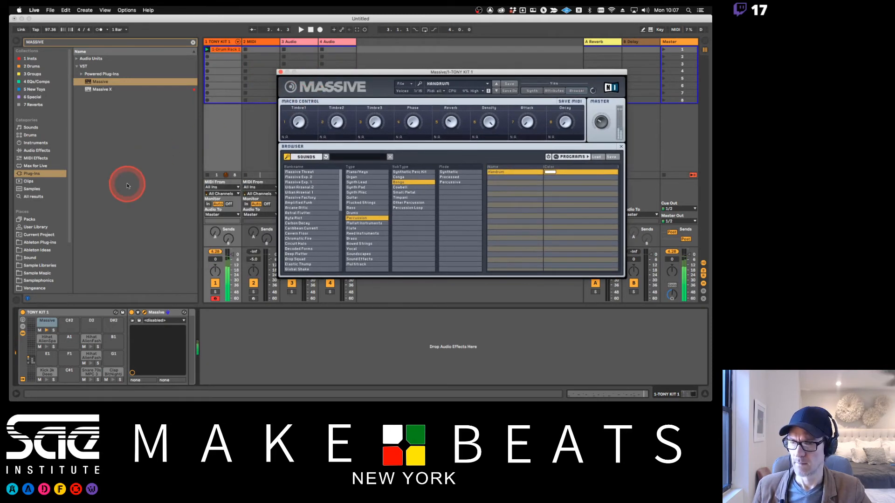
{"action": "left_click", "coordinate": [502, 135]}
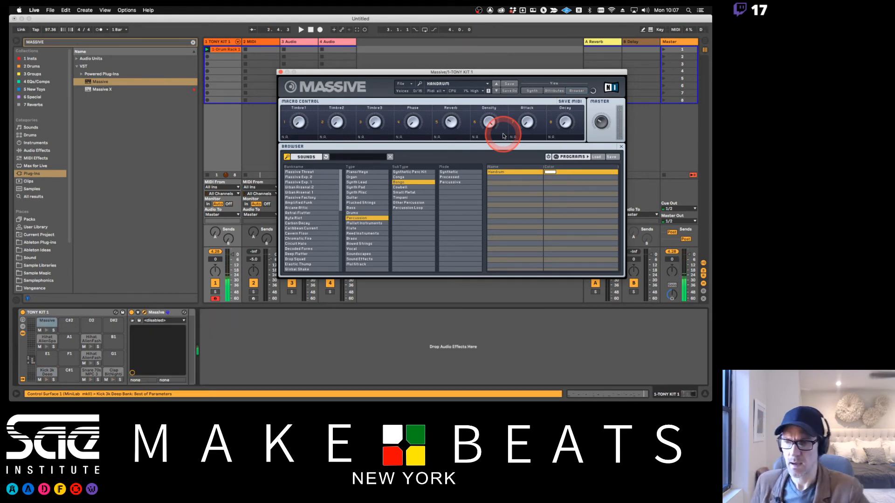
Set the Auto Filter frequency on the Clap BitNighties pad to about 705 Hz and return to the Massive pad.
{"action": "left_click", "coordinate": [113, 373]}
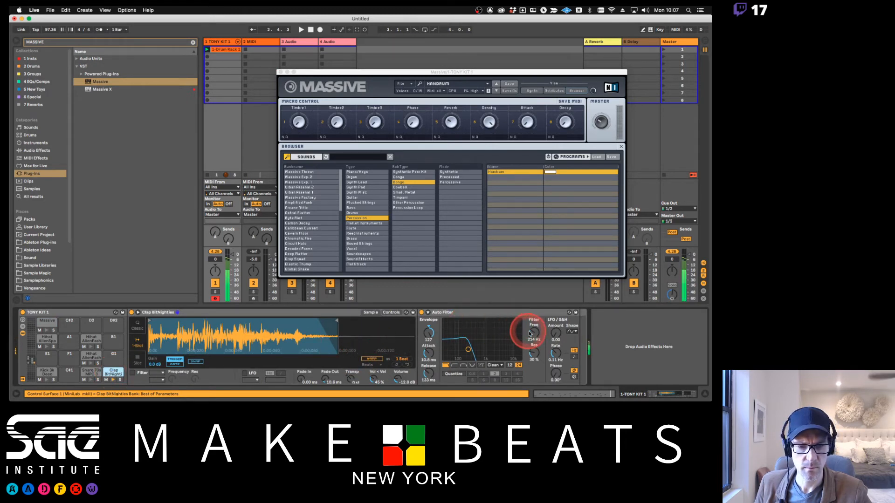
{"action": "left_click_drag", "start_coordinate": [534, 335], "coordinate": [536, 334]}
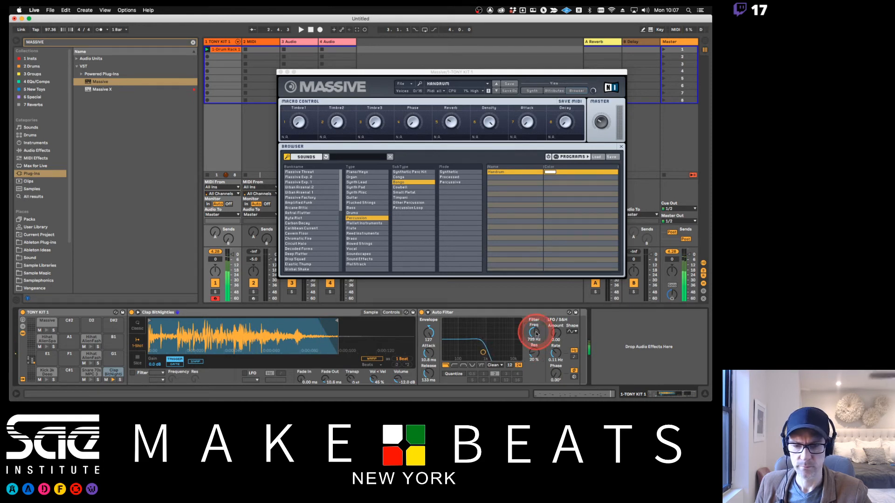
{"action": "left_click", "coordinate": [208, 374]}
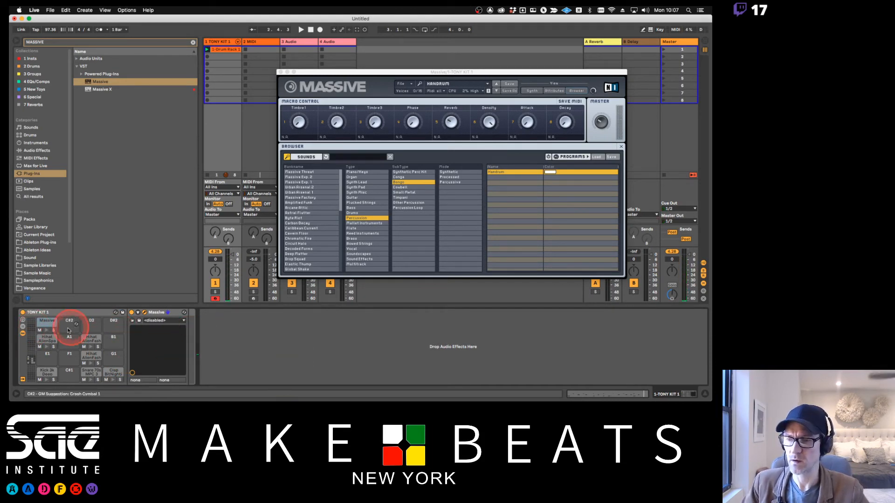
Show the chain list of TONY KIT 1 and set the Massive chain's volume to -4.0 dB.
{"action": "left_click", "coordinate": [23, 354]}
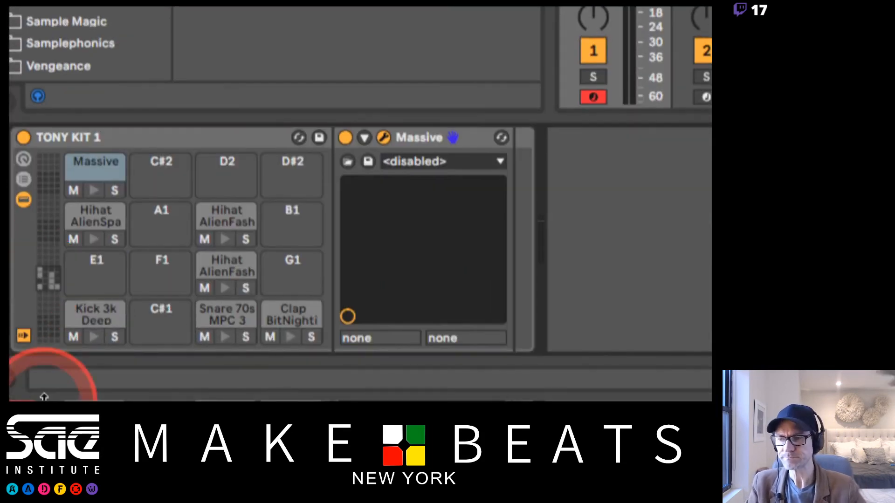
{"action": "left_click", "coordinate": [48, 178]}
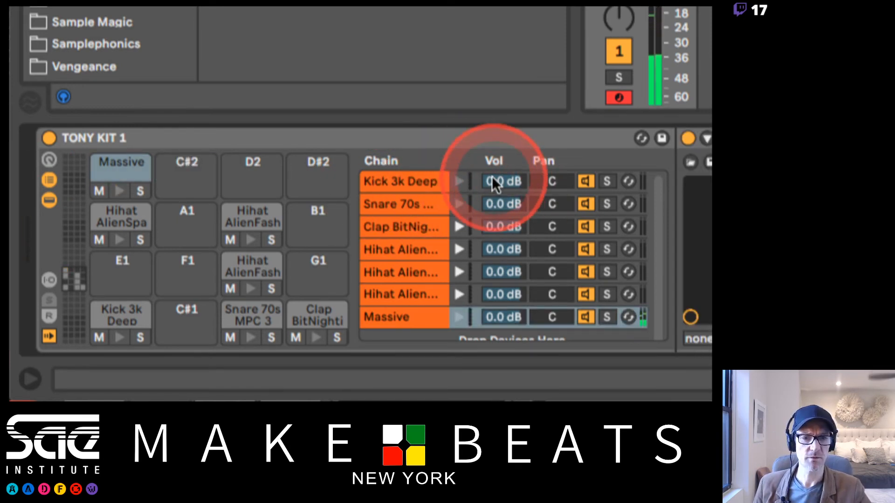
{"action": "left_click", "coordinate": [495, 314]}
{"action": "scroll", "coordinate": [495, 314], "scroll_direction": "down", "scroll_amount": 3}
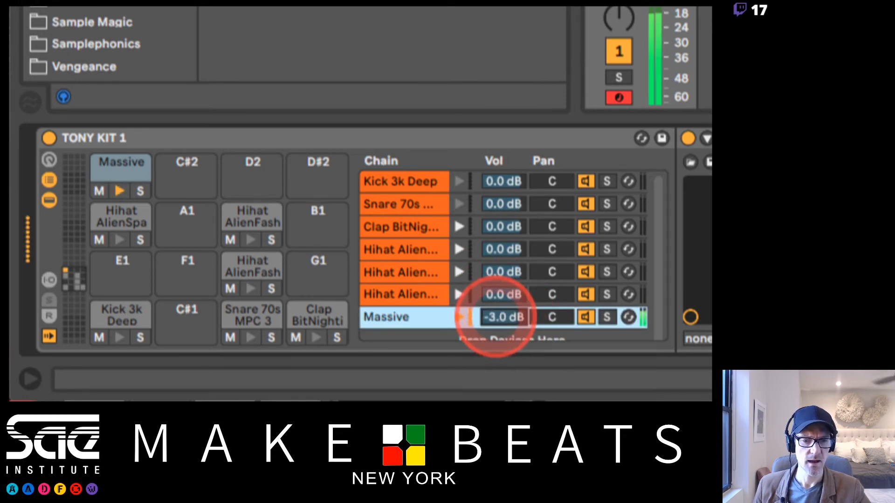
{"action": "scroll", "coordinate": [495, 314], "scroll_direction": "down", "scroll_amount": 1}
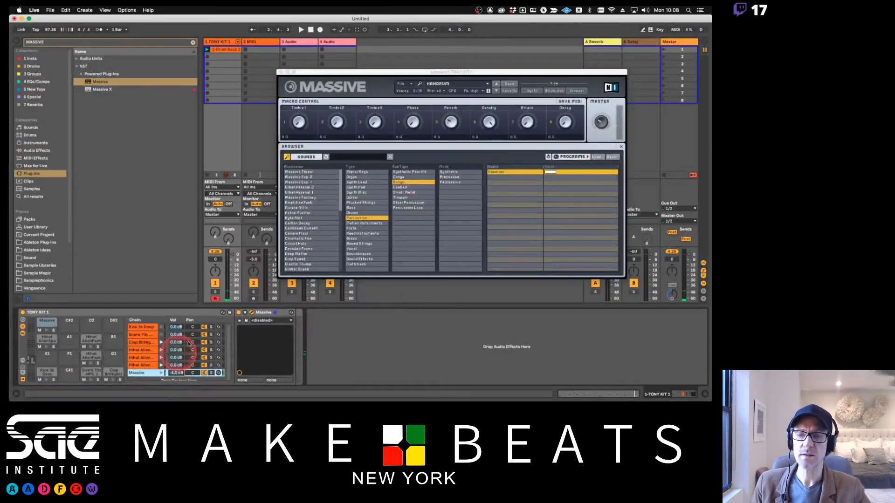
Hide the browser and unfold the TONY KIT 1 track so its drum chains appear as separate mixer strips.
{"action": "left_click", "coordinate": [299, 135]}
{"action": "left_click", "coordinate": [292, 72]}
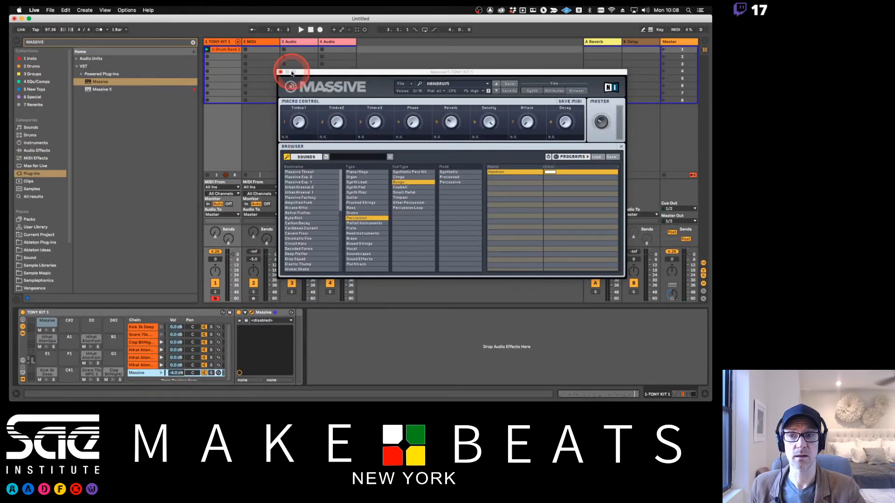
{"action": "left_click", "coordinate": [236, 43]}
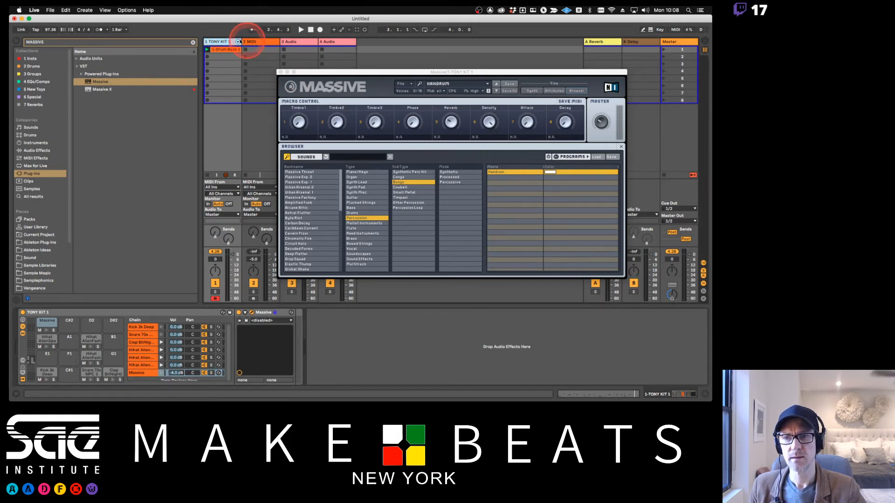
{"action": "left_click", "coordinate": [198, 55]}
{"action": "left_click_drag", "start_coordinate": [201, 52], "coordinate": [158, 54]}
{"action": "key", "text": "super+alt+b"}
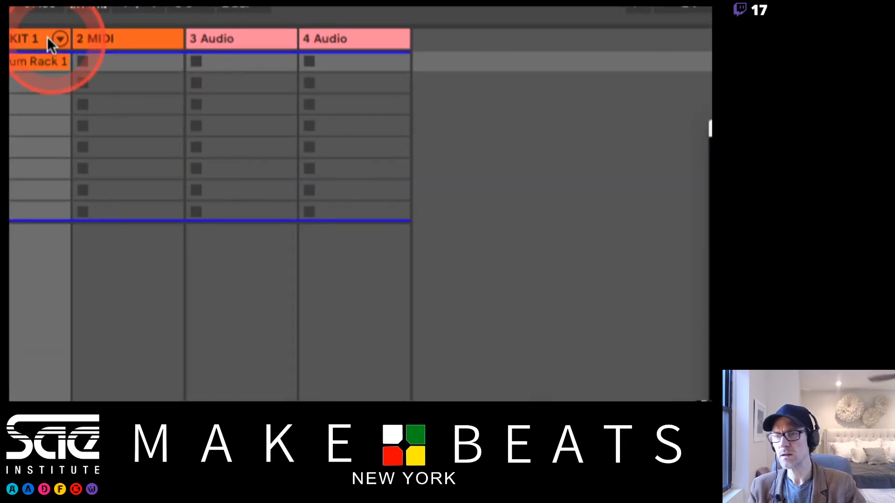
{"action": "left_click", "coordinate": [60, 38]}
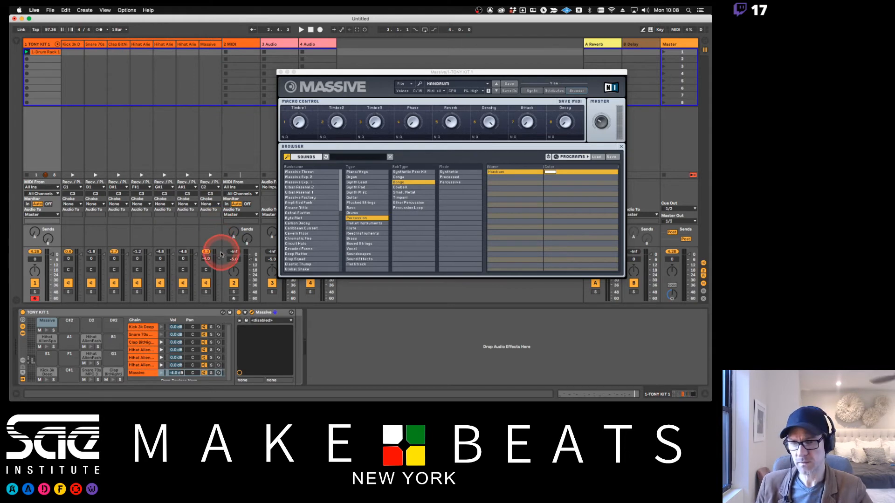
Set the Massive chain's mixer volume to -3.0 dB and adjust Handrum's Timbre1, Timbre2, Timbre3, Reverb and Decay macros.
{"action": "left_click_drag", "start_coordinate": [219, 263], "coordinate": [216, 262]}
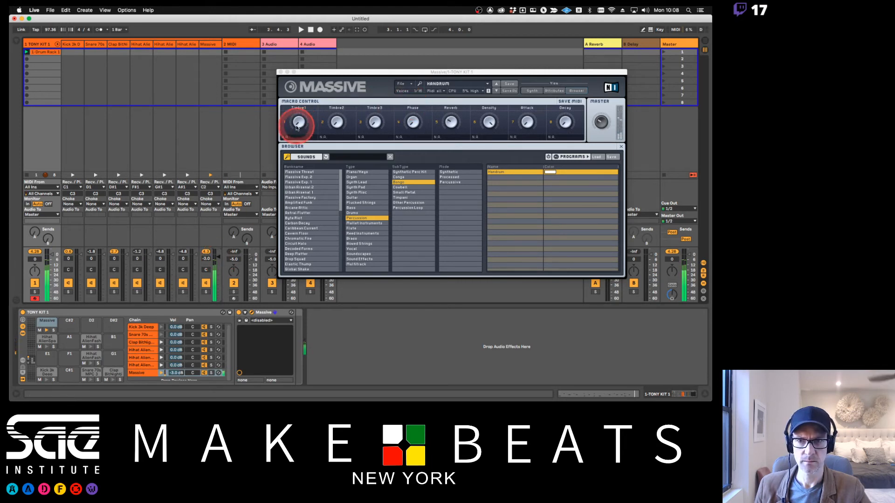
{"action": "left_click", "coordinate": [298, 109]}
{"action": "left_click_drag", "start_coordinate": [299, 121], "coordinate": [291, 90]}
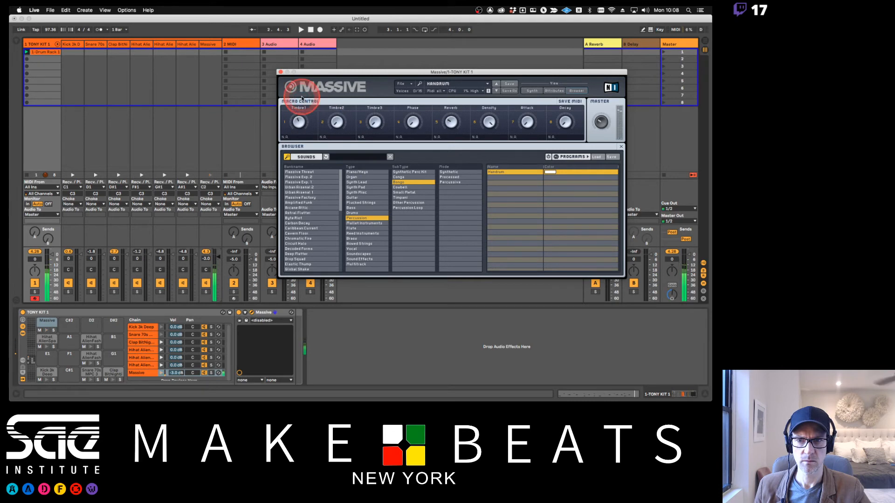
{"action": "left_click", "coordinate": [334, 122]}
{"action": "left_click_drag", "start_coordinate": [334, 122], "coordinate": [375, 110]}
{"action": "left_click_drag", "start_coordinate": [447, 110], "coordinate": [562, 86]}
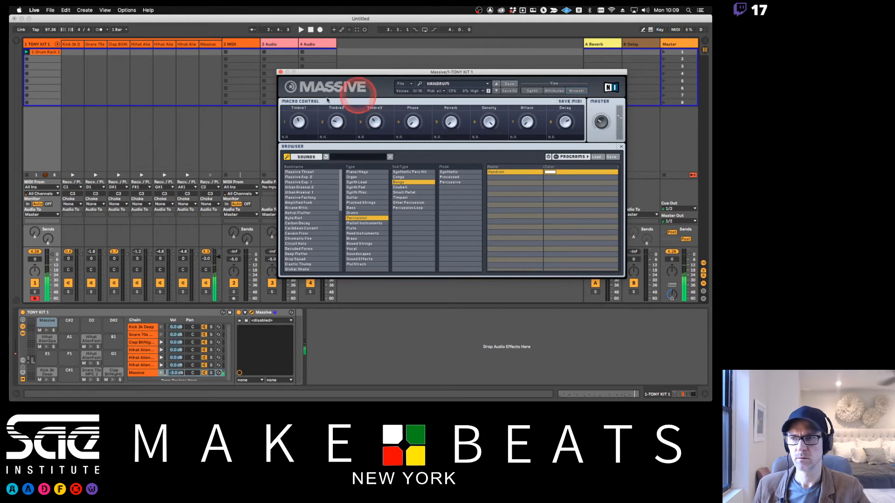
Play the drum clip with session recording on, and readjust Handrum's Timbre3, Decay and Timbre1 macros during playback.
{"action": "key", "text": "space"}
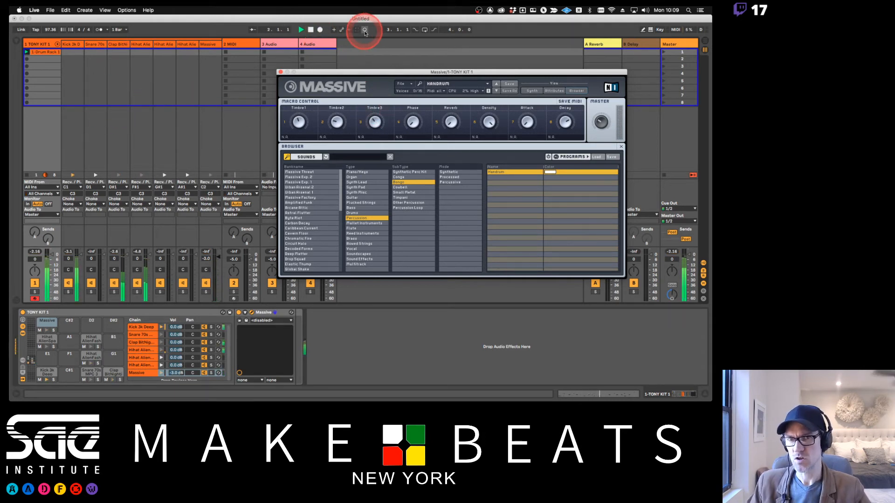
{"action": "left_click", "coordinate": [365, 30]}
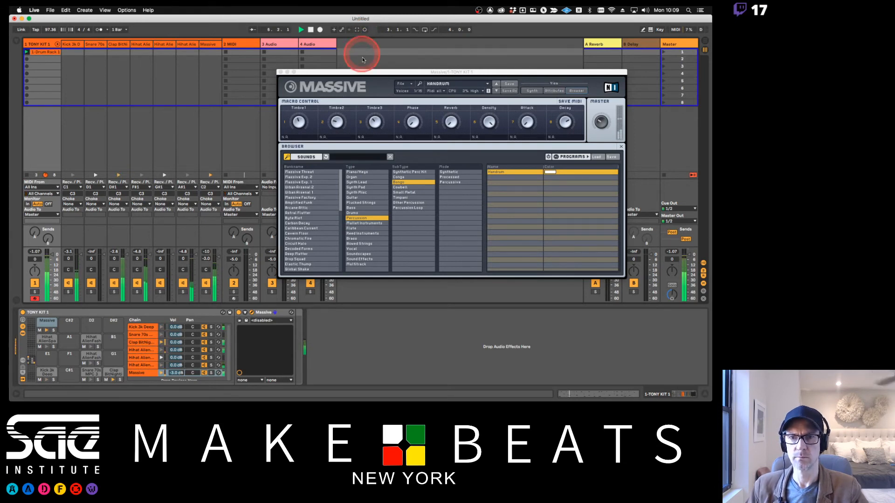
{"action": "left_click", "coordinate": [376, 124]}
{"action": "mouse_move", "coordinate": [376, 125]}
{"action": "left_mouse_down"}
{"action": "mouse_move", "coordinate": [377, 135]}
{"action": "mouse_move", "coordinate": [373, 89]}
{"action": "mouse_move", "coordinate": [374, 110]}
{"action": "left_mouse_up"}
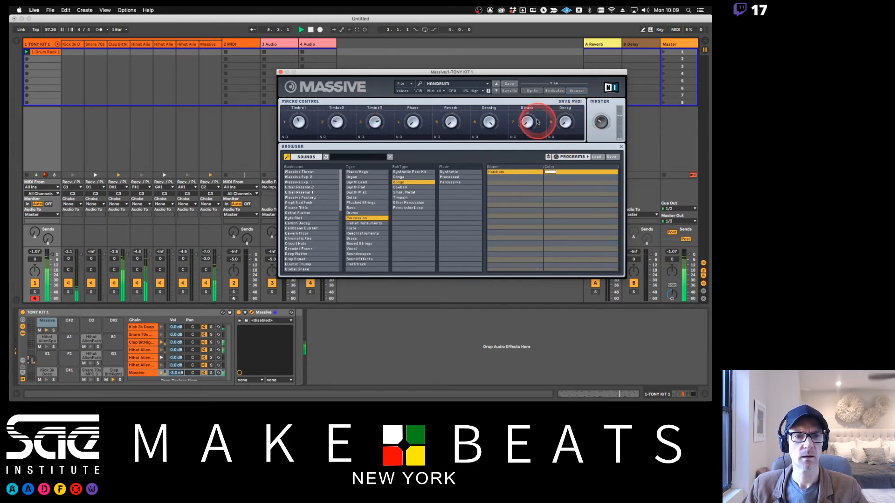
{"action": "left_click_drag", "start_coordinate": [565, 124], "coordinate": [570, 118]}
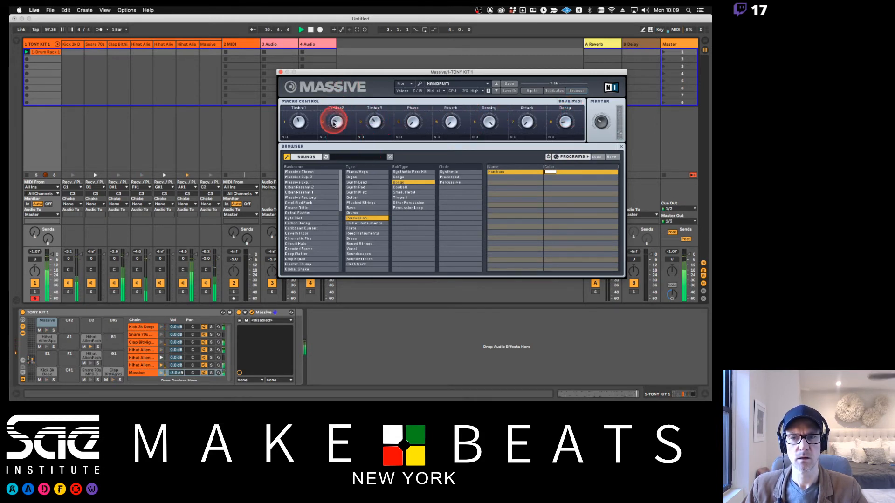
{"action": "left_click_drag", "start_coordinate": [298, 120], "coordinate": [307, 73]}
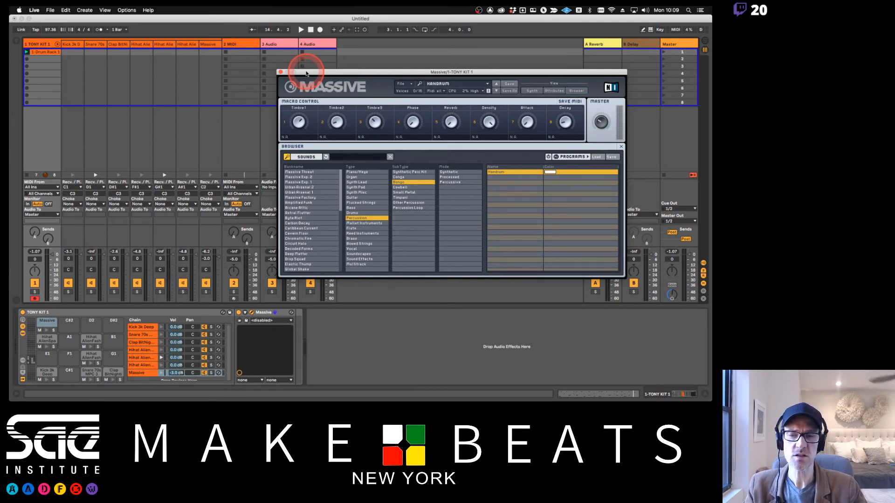
Close Massive's plug-in window and select its C2 pad in the Drum Rack.
{"action": "mouse_move", "coordinate": [305, 74]}
{"action": "left_mouse_down"}
{"action": "mouse_move", "coordinate": [288, 73]}
{"action": "mouse_move", "coordinate": [294, 78]}
{"action": "left_mouse_up"}
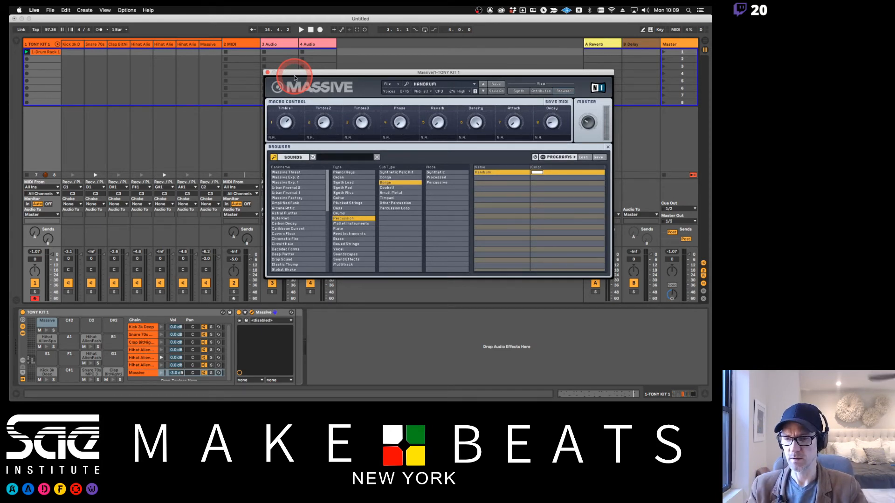
{"action": "left_click", "coordinate": [267, 72]}
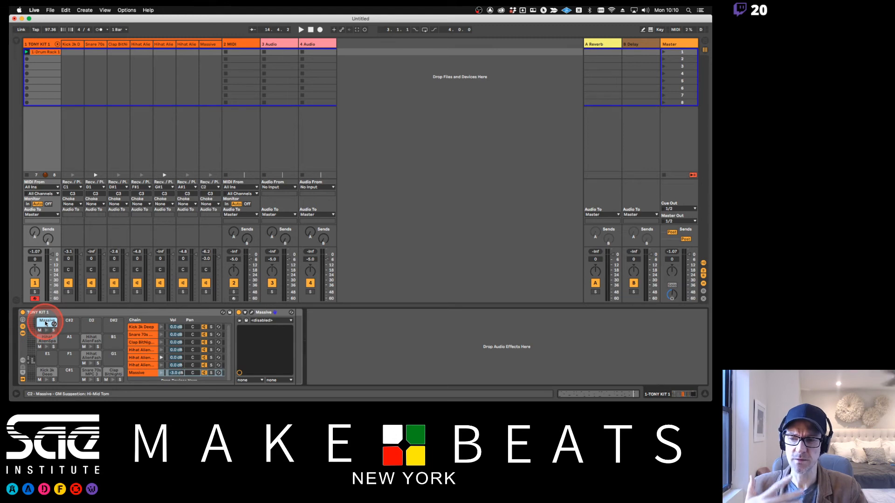
{"action": "left_click_drag", "start_coordinate": [45, 322], "coordinate": [19, 344]}
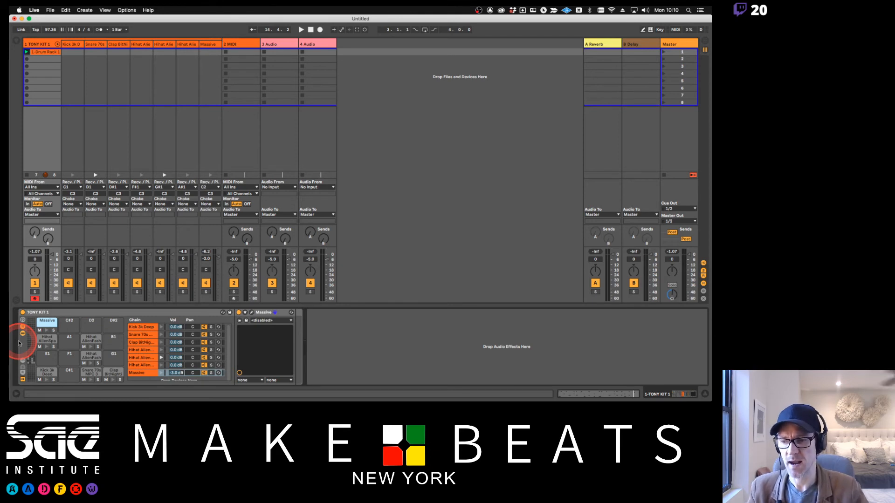
Show the rack's input and output settings, solo the Massive chain and set its Play note to C6.
{"action": "left_click", "coordinate": [23, 361]}
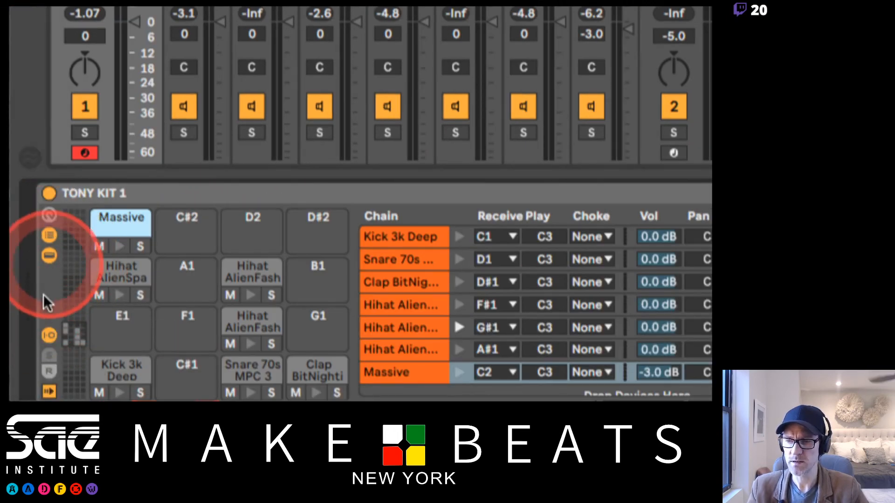
{"action": "left_click", "coordinate": [46, 334]}
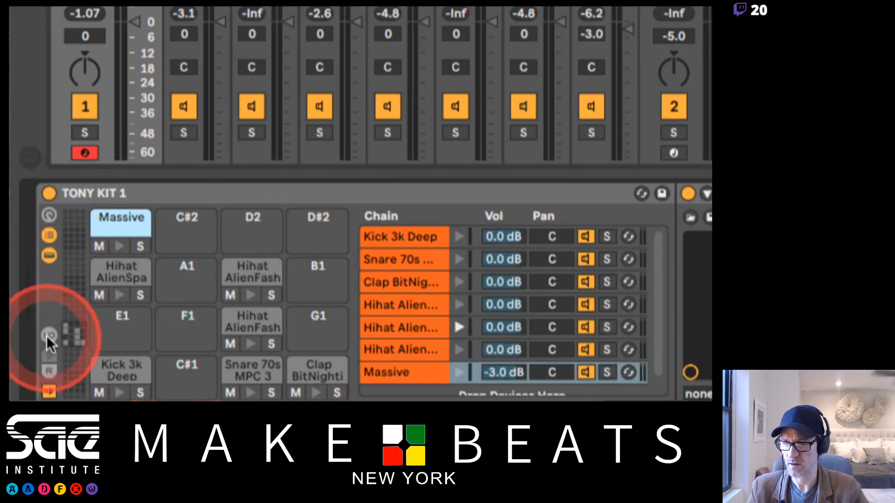
{"action": "left_click", "coordinate": [47, 336]}
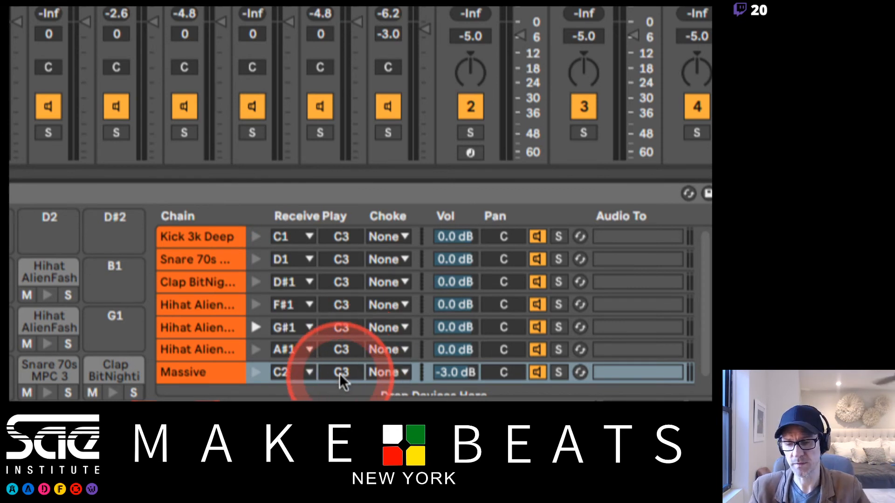
{"action": "left_click", "coordinate": [558, 372]}
{"action": "left_click_drag", "start_coordinate": [341, 372], "coordinate": [341, 340]}
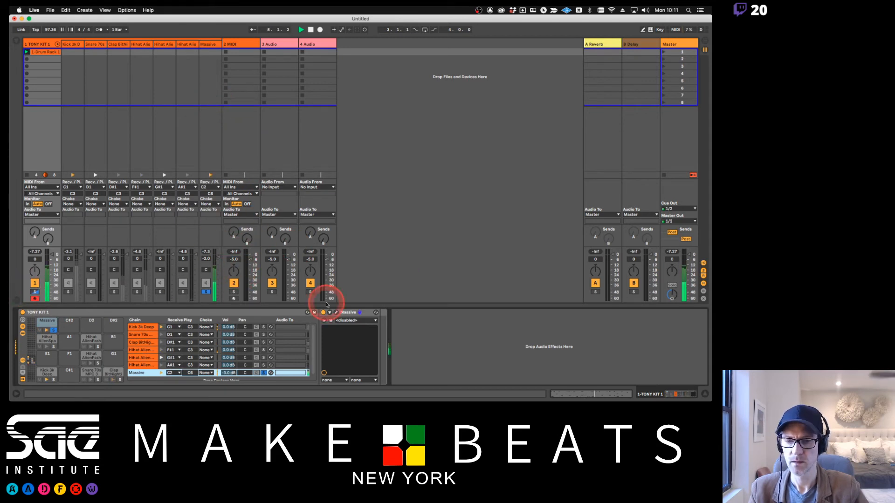
Reopen Massive's editor and load the Algebra preset from all Percussion sounds.
{"action": "left_click", "coordinate": [336, 313]}
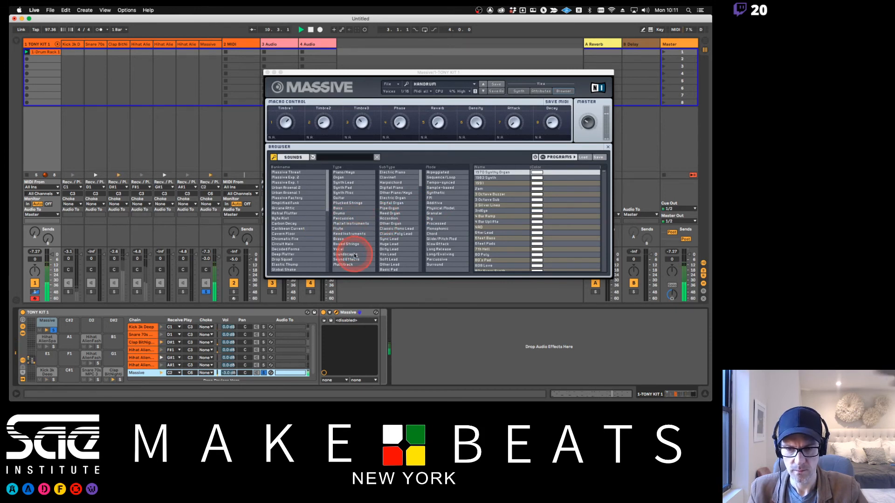
{"action": "left_click", "coordinate": [351, 221]}
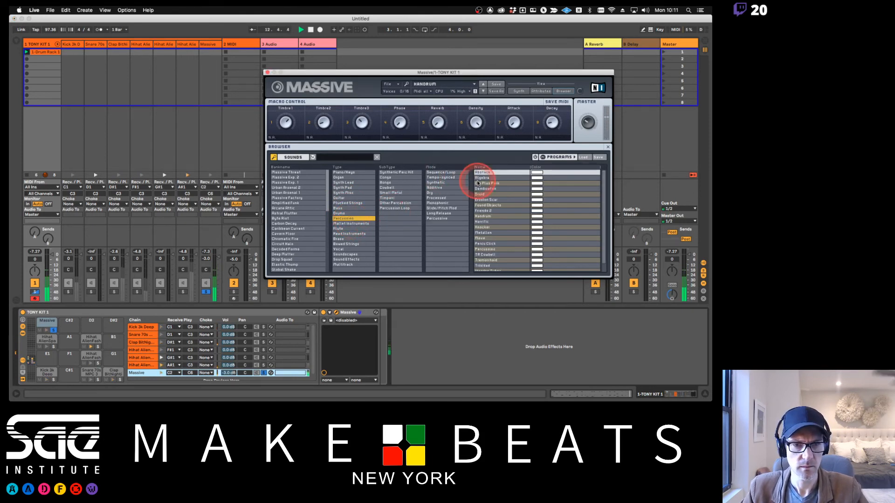
{"action": "left_click", "coordinate": [493, 179]}
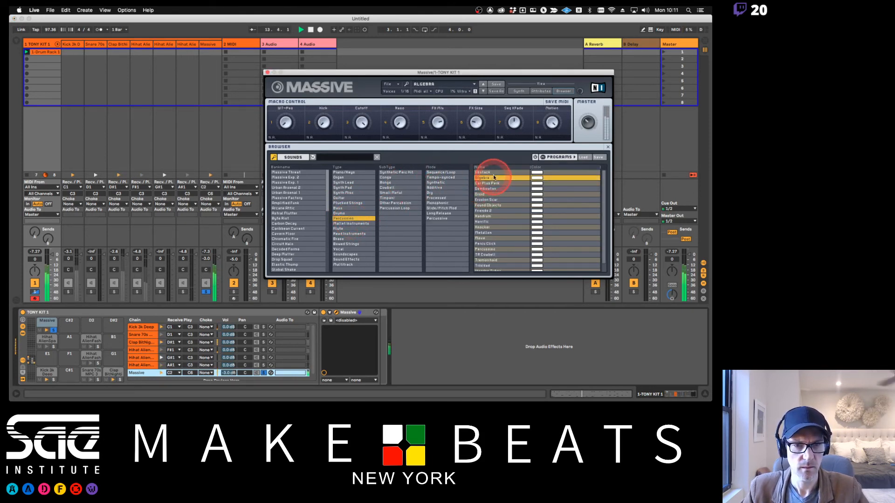
Audition Massive's Percussion presets, starting with Abstack, load Erosion Scar, and unsolo the Massive chain.
{"action": "left_click", "coordinate": [495, 174]}
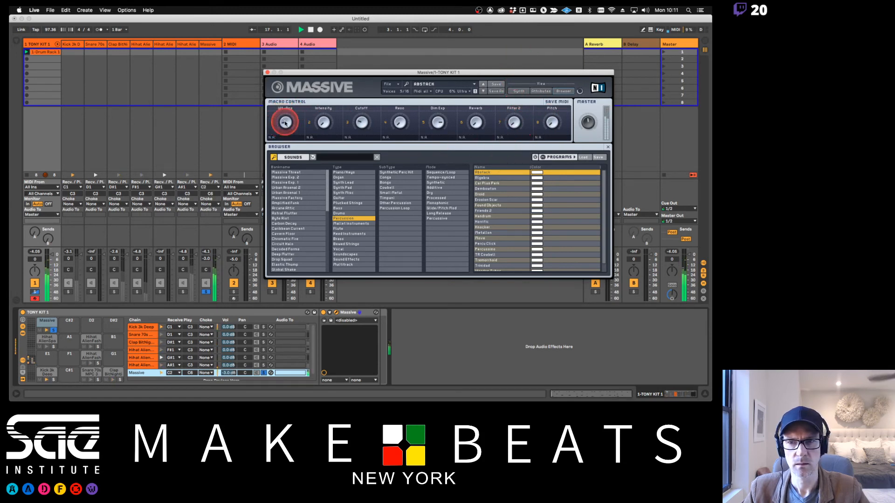
{"action": "left_click", "coordinate": [487, 189]}
{"action": "left_click", "coordinate": [484, 199]}
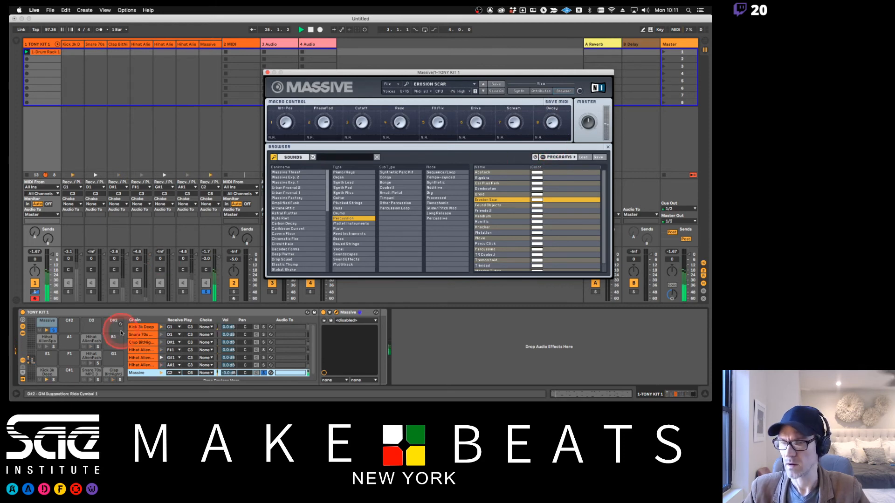
{"action": "left_click", "coordinate": [206, 292]}
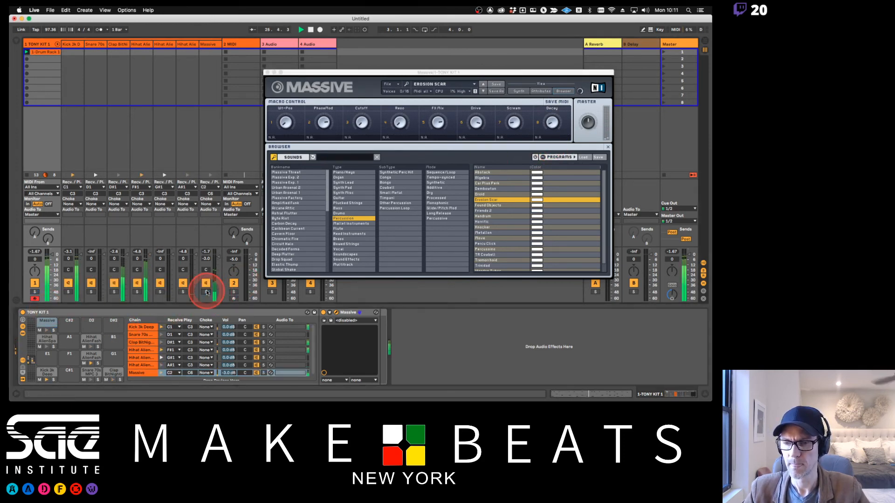
Adjust Massive's Decay macro for the Erosion Scar preset during playback with the full kit.
{"action": "left_click", "coordinate": [552, 124]}
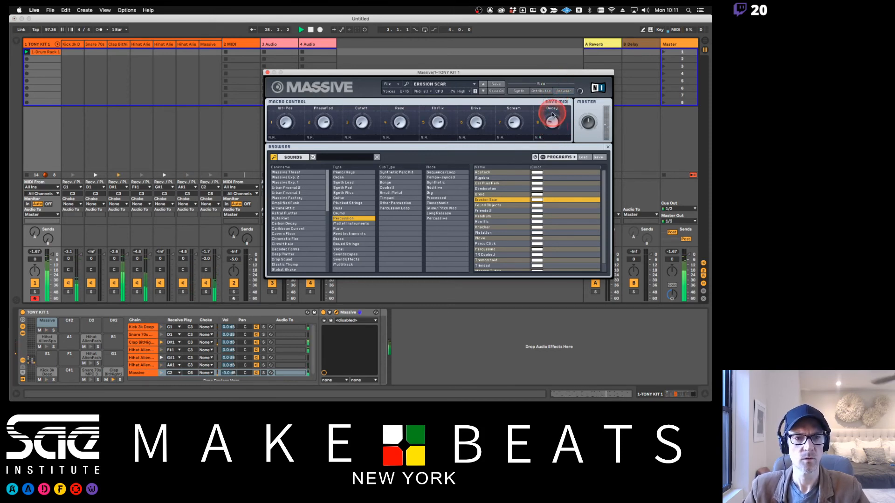
{"action": "left_click", "coordinate": [553, 127]}
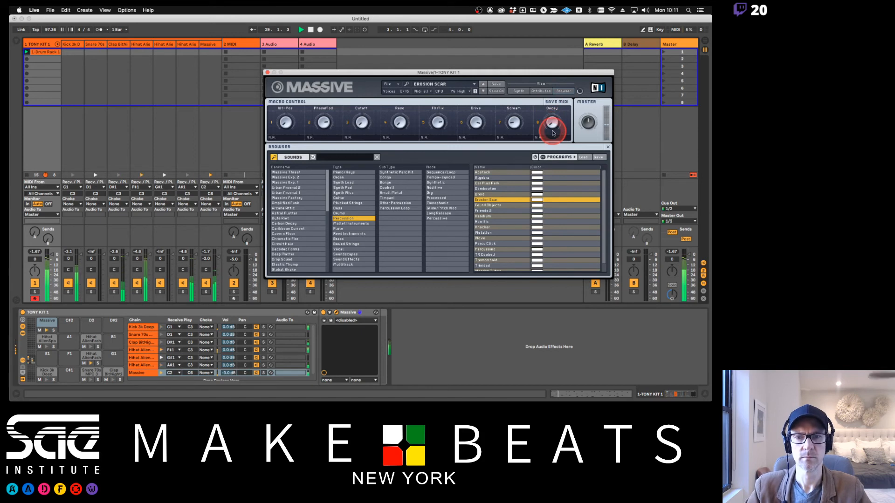
{"action": "mouse_move", "coordinate": [552, 133]}
{"action": "left_mouse_down"}
{"action": "mouse_move", "coordinate": [551, 71]}
{"action": "mouse_move", "coordinate": [553, 124]}
{"action": "mouse_move", "coordinate": [497, 154]}
{"action": "mouse_move", "coordinate": [552, 124]}
{"action": "left_mouse_up"}
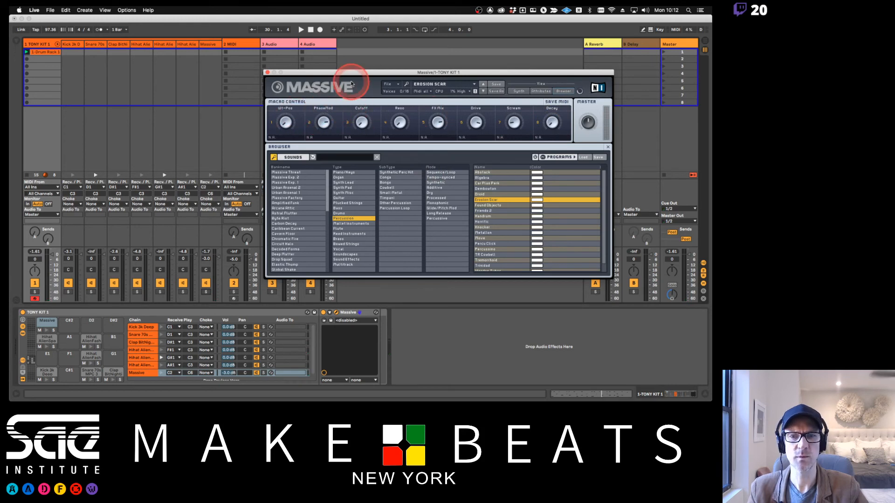
Set the Massive chain's Play note to G5 and audition it with the drum clip.
{"action": "left_click_drag", "start_coordinate": [351, 84], "coordinate": [349, 74]}
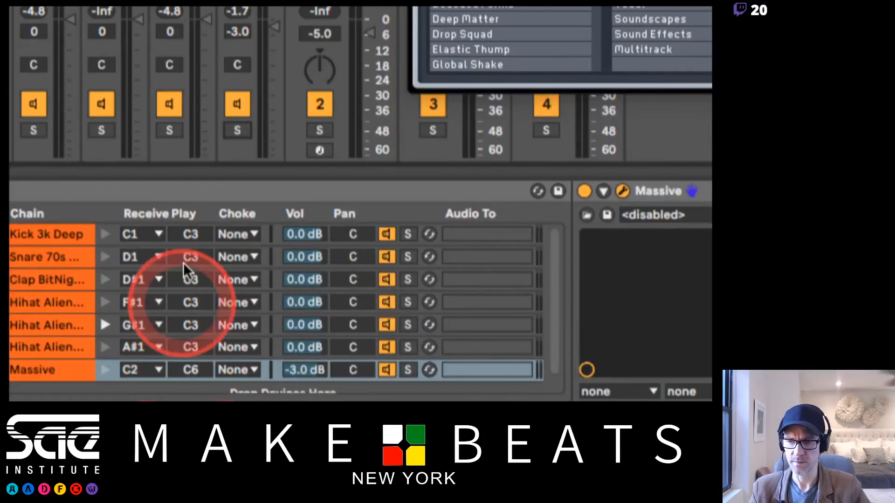
{"action": "mouse_move", "coordinate": [190, 370]}
{"action": "left_mouse_down"}
{"action": "mouse_move", "coordinate": [191, 384]}
{"action": "mouse_move", "coordinate": [190, 354]}
{"action": "mouse_move", "coordinate": [191, 363]}
{"action": "left_mouse_up"}
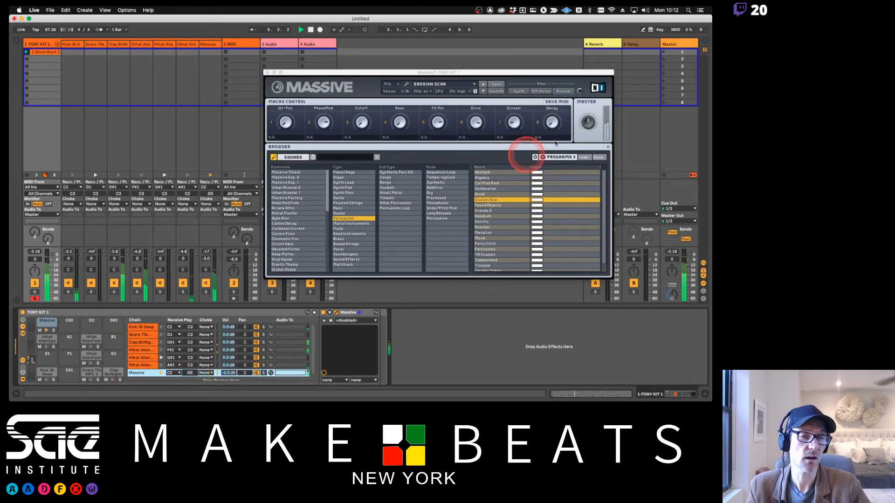
{"action": "left_click", "coordinate": [577, 120]}
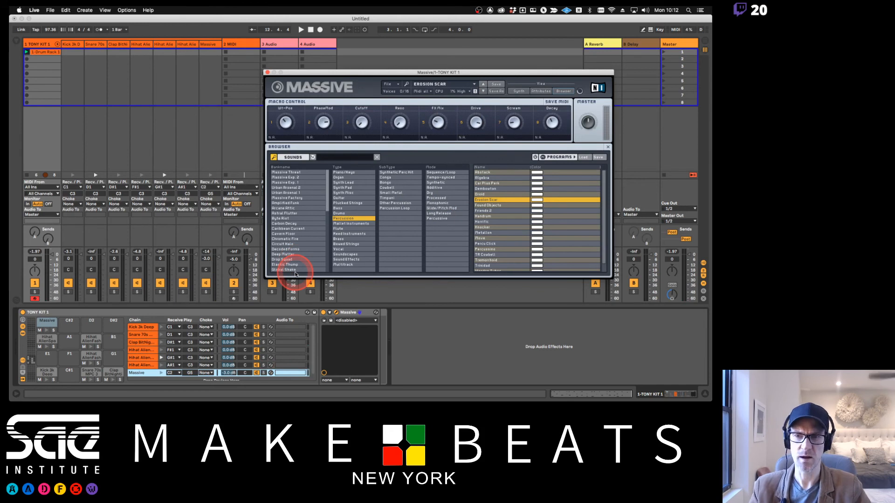
Switch to the 29 Ableton Racks.pdf notes in Preview and show page 4 on using a synth in a Drum Rack.
{"action": "key", "text": "super+Tab"}
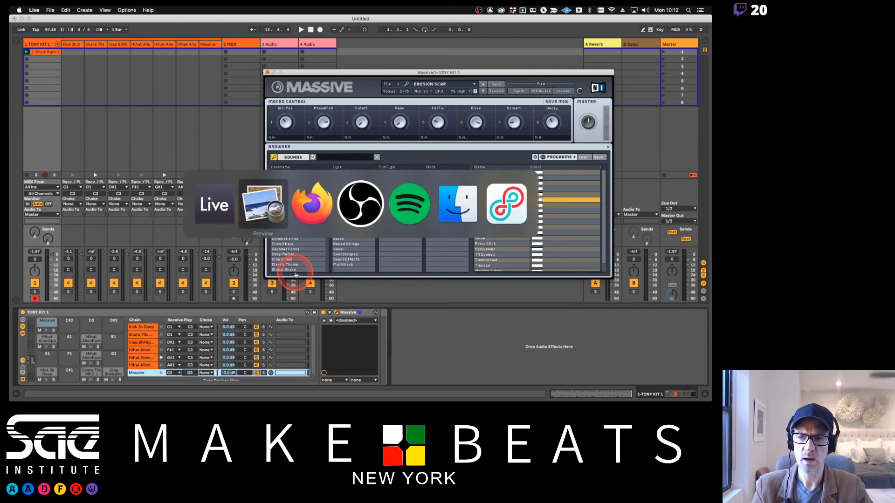
{"action": "key", "text": "super+Tab"}
{"action": "key", "text": "super+shift+Tab"}
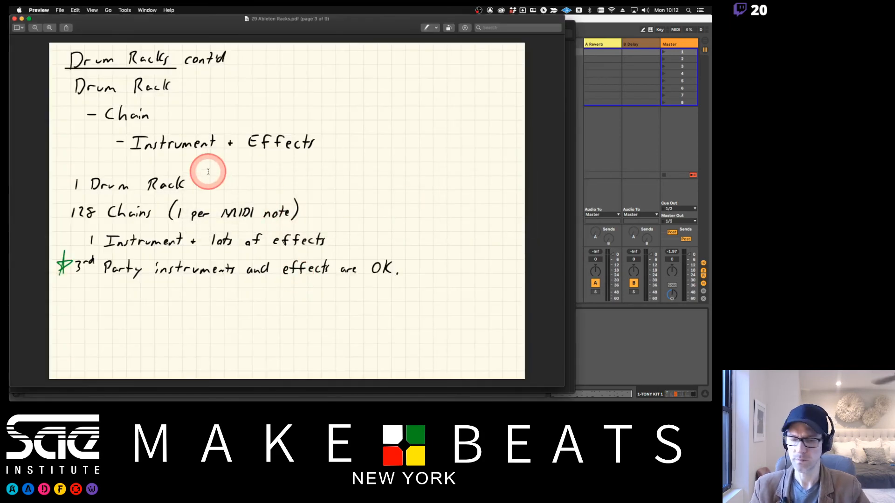
{"action": "key", "text": "Right"}
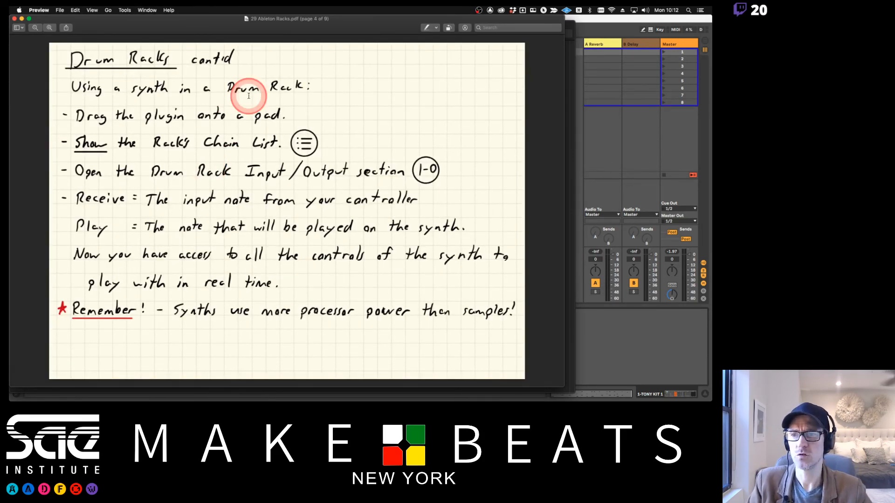
Return to Ableton Live and delete Massive from the Drum Rack's C2 pad.
{"action": "left_click", "coordinate": [598, 22]}
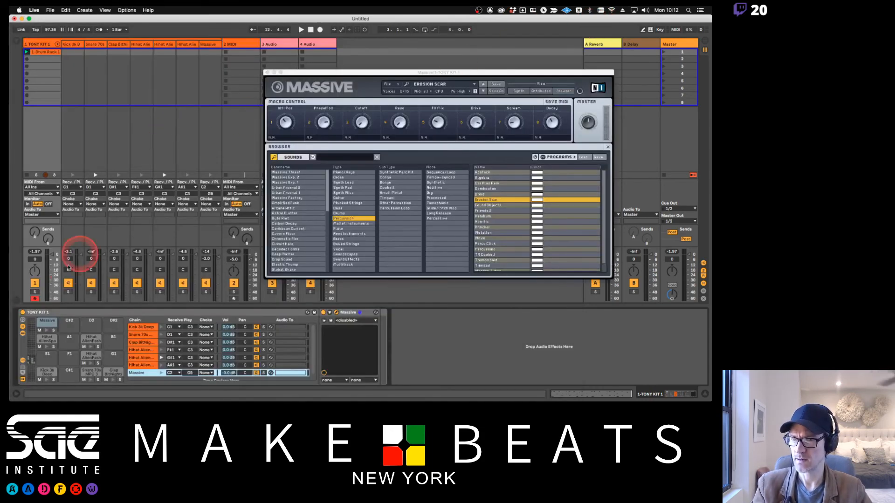
{"action": "key", "text": "Delete"}
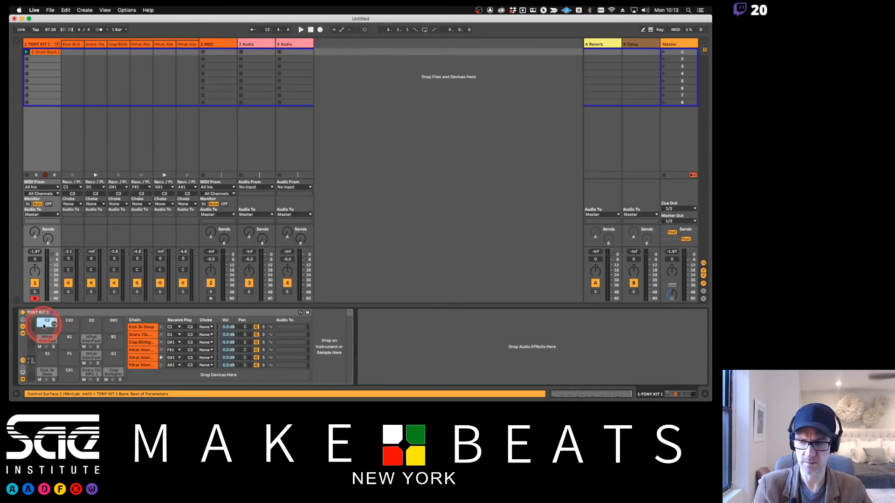
Consult the notes in Preview, return to Ableton Live, and load the Massive X plug-in onto the empty C2 pad.
{"action": "key", "text": "super+Tab"}
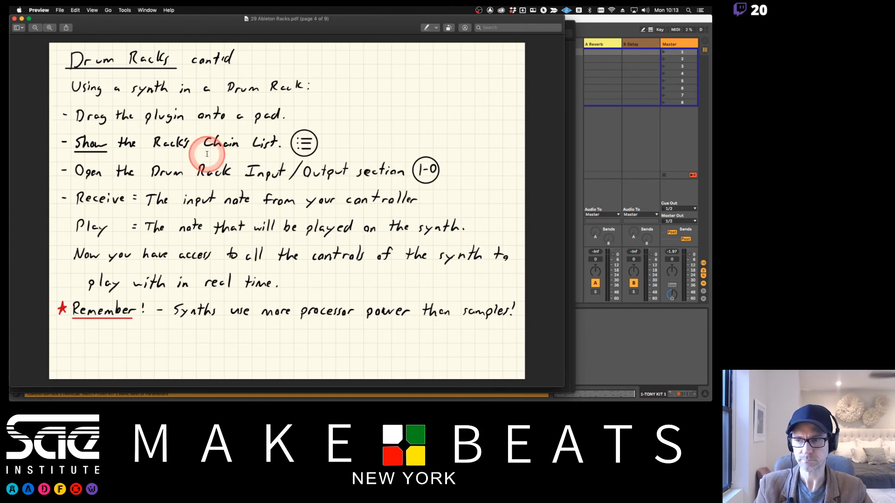
{"action": "left_click_drag", "start_coordinate": [217, 26], "coordinate": [379, 26]}
{"action": "key", "text": "super+Tab"}
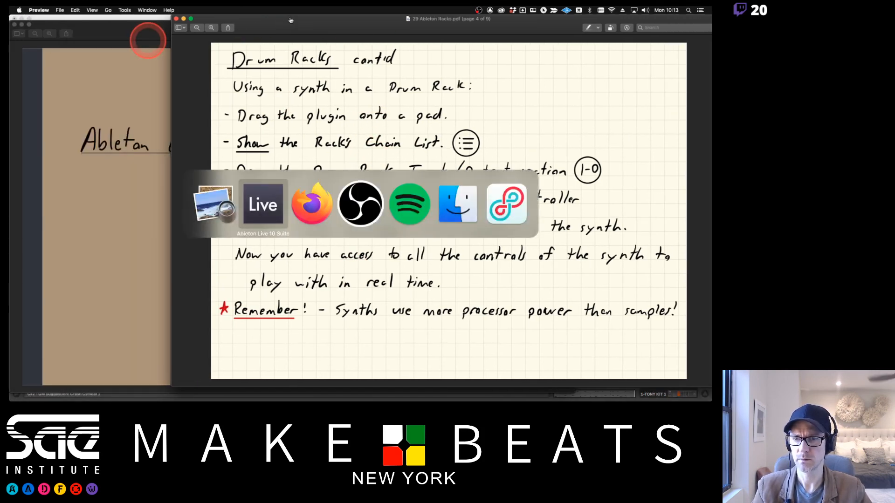
{"action": "left_click_drag", "start_coordinate": [340, 24], "coordinate": [182, 18]}
{"action": "key", "text": "super+Tab"}
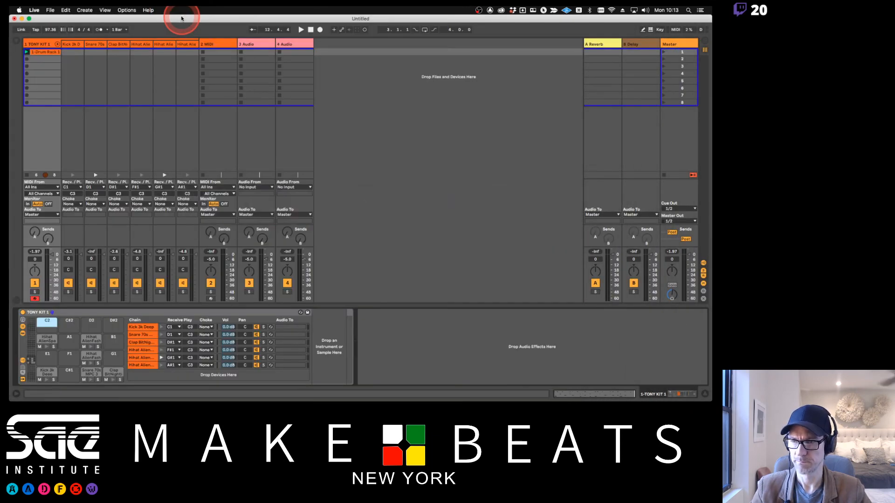
{"action": "key", "text": "super+alt+b"}
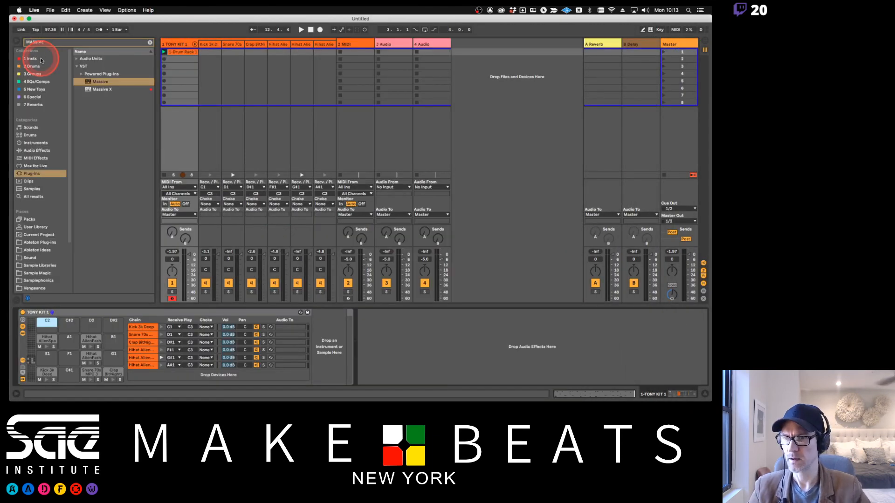
{"action": "left_click_drag", "start_coordinate": [103, 90], "coordinate": [44, 325]}
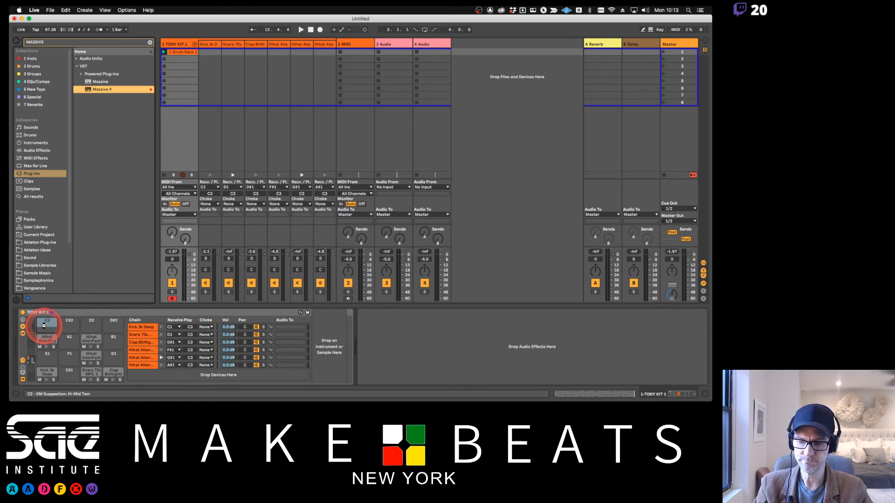
Compare the Preview notes with the rack in Ableton Live, covering the chain list, input/output section, and Receive and Play notes.
{"action": "key", "text": "super+Tab"}
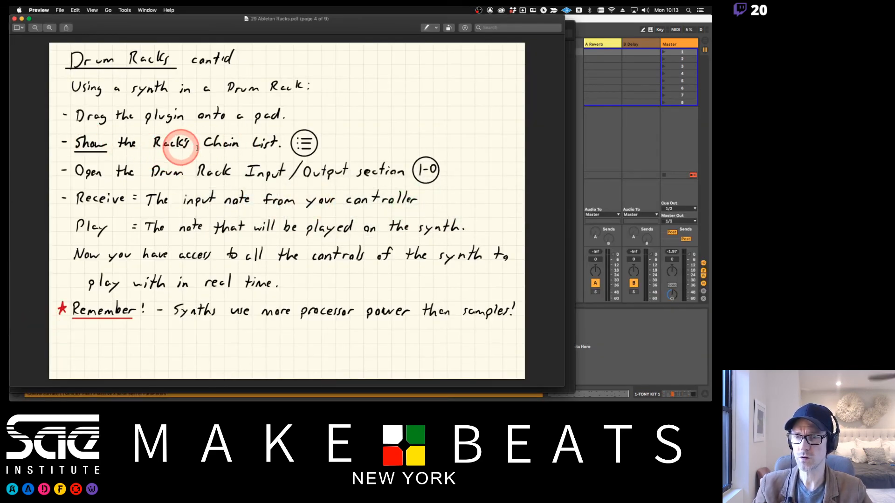
{"action": "key", "text": "super+Tab"}
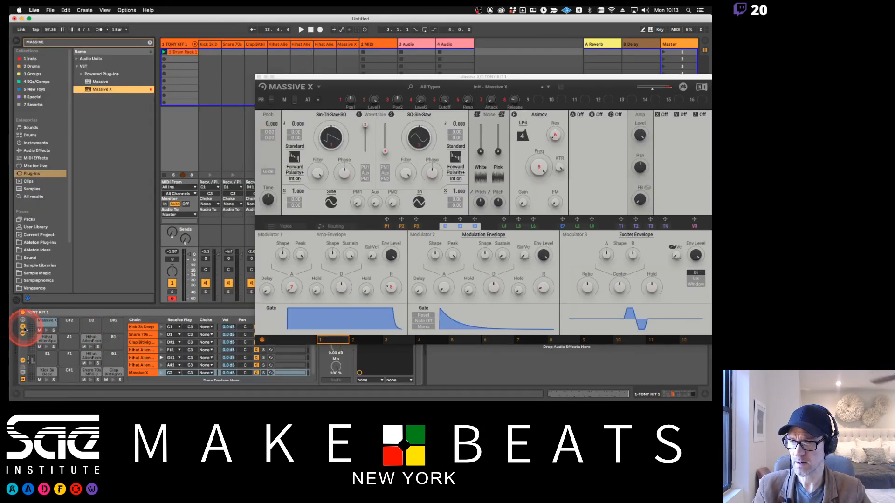
{"action": "key", "text": "super+Tab"}
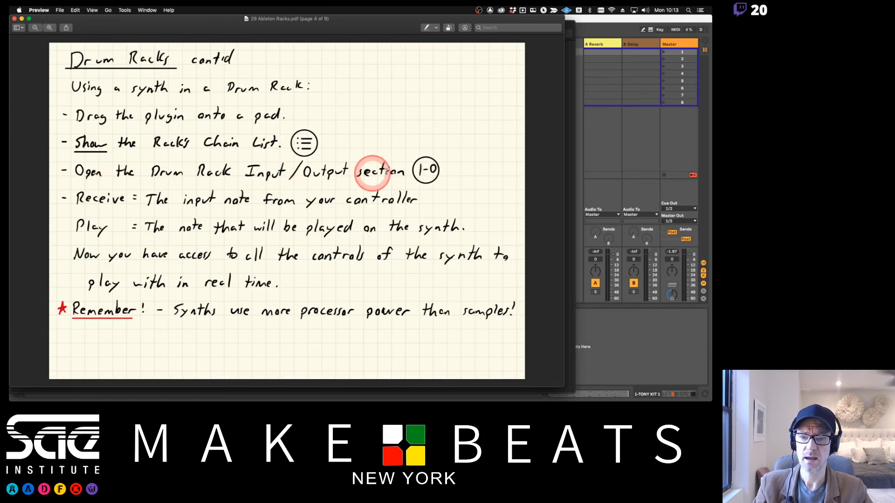
{"action": "key", "text": "super+Tab"}
{"action": "left_click", "coordinate": [23, 372]}
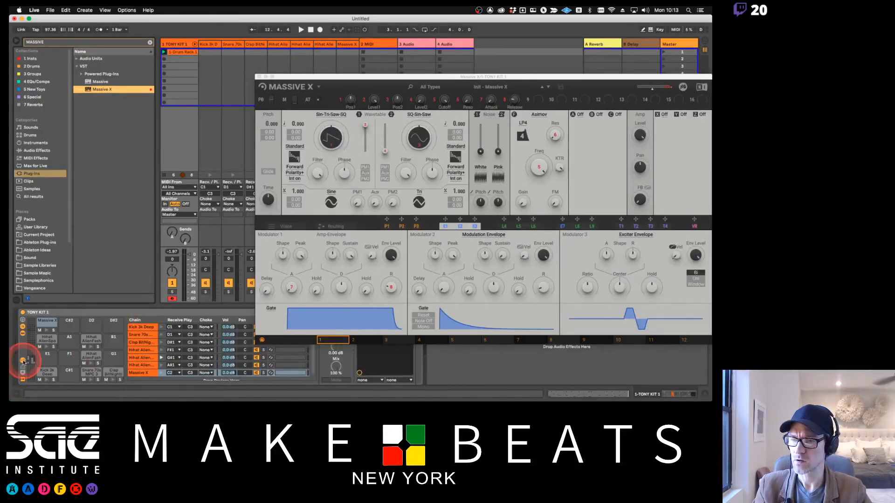
{"action": "key", "text": "super+Tab"}
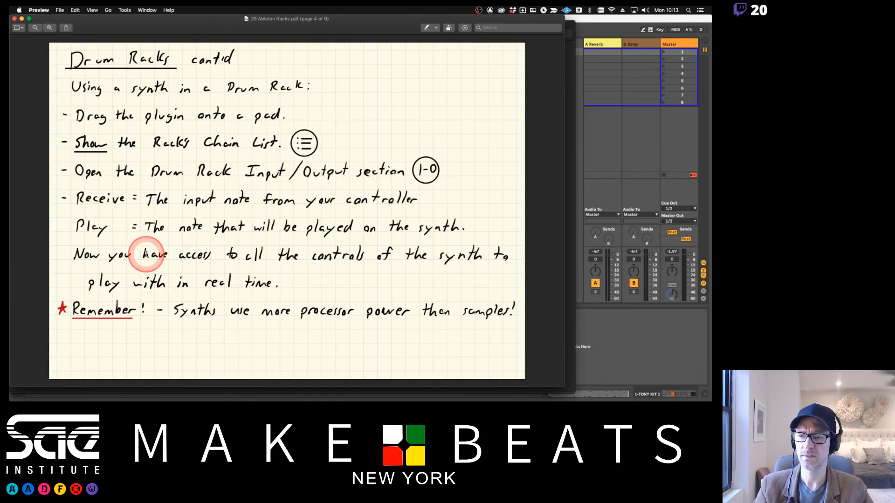
{"action": "key", "text": "super+Tab"}
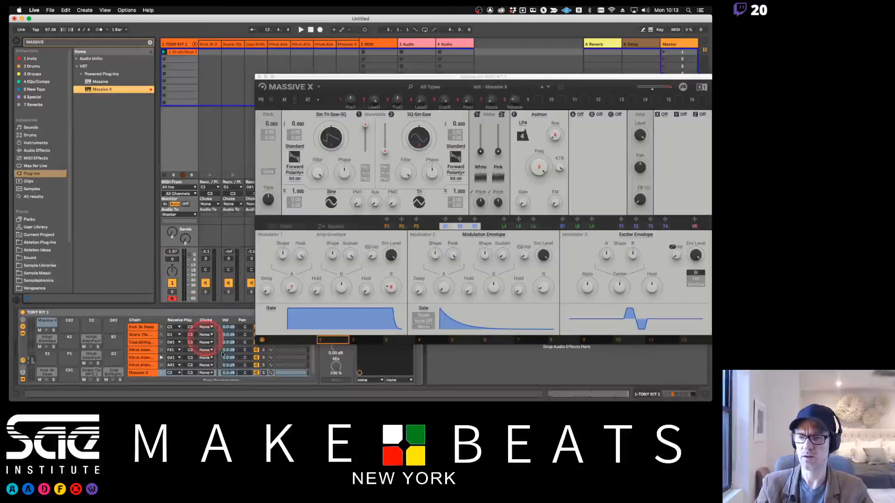
Set the Massive X chain's Play note to G4, test it briefly in playback, and recheck the notes in Preview.
{"action": "left_click", "coordinate": [189, 373]}
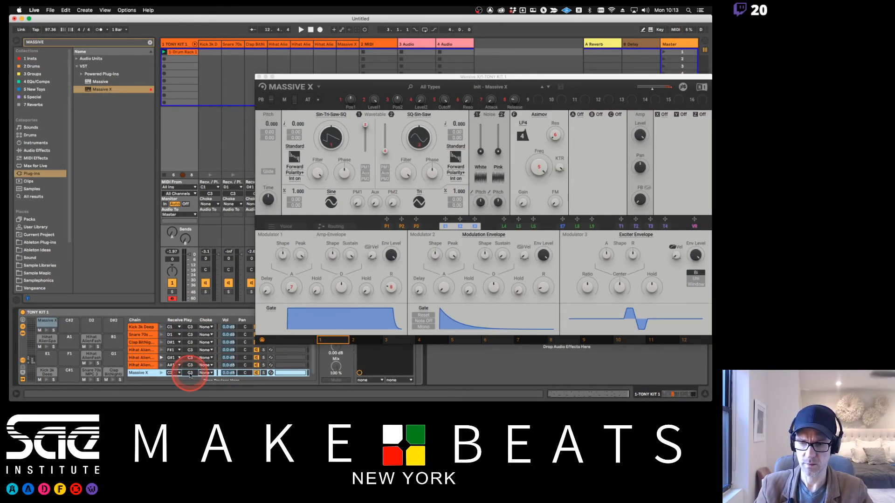
{"action": "left_click_drag", "start_coordinate": [190, 376], "coordinate": [190, 373]}
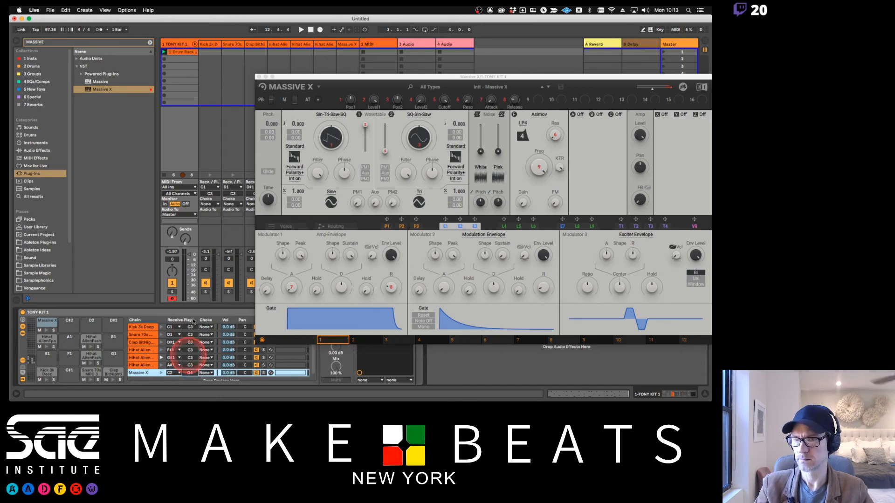
{"action": "key", "text": "space"}
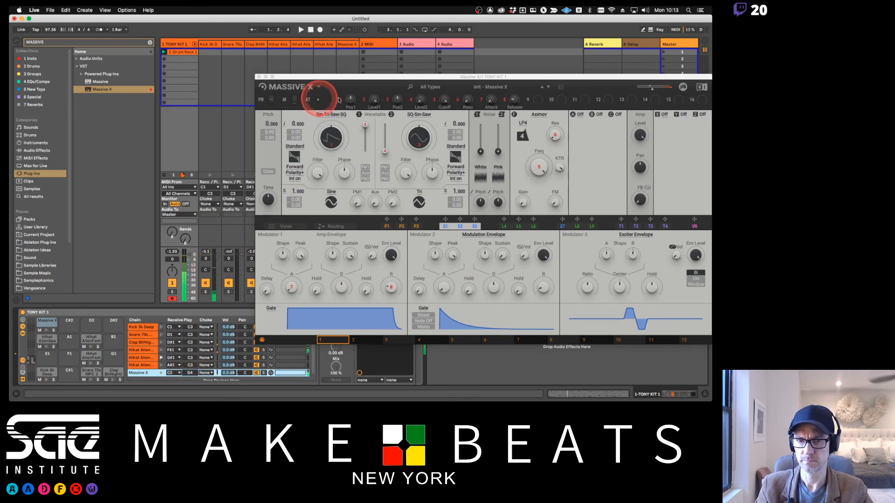
{"action": "key", "text": "super+Tab"}
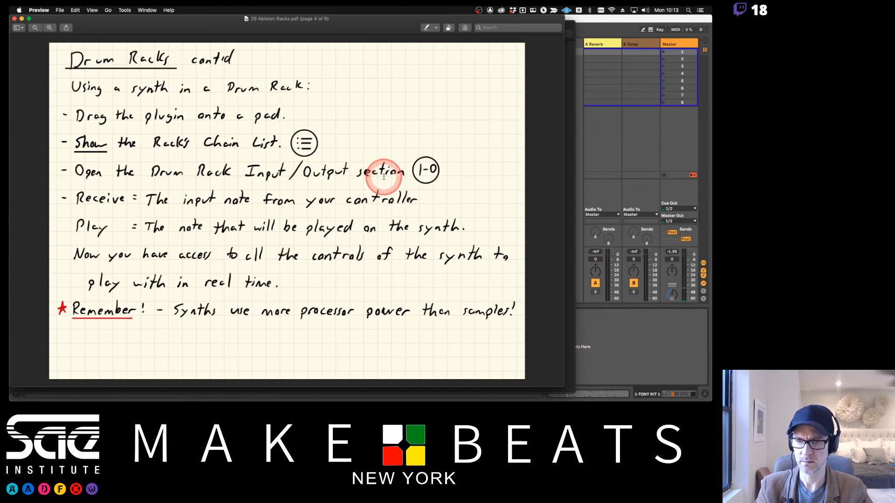
{"action": "key", "text": "super+Tab"}
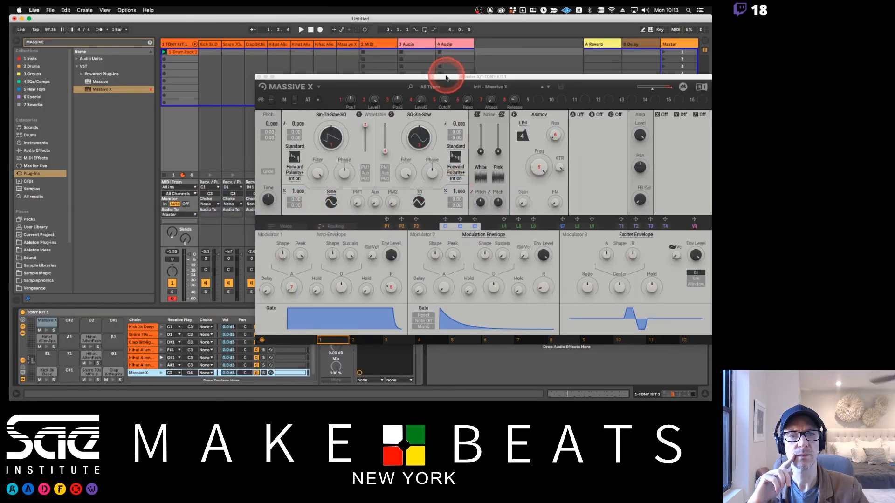
Move Massive X's window clear of the rack and load the Hang Ten preset from the Percussion category.
{"action": "left_click_drag", "start_coordinate": [443, 77], "coordinate": [316, 41]}
{"action": "left_click", "coordinate": [303, 53]}
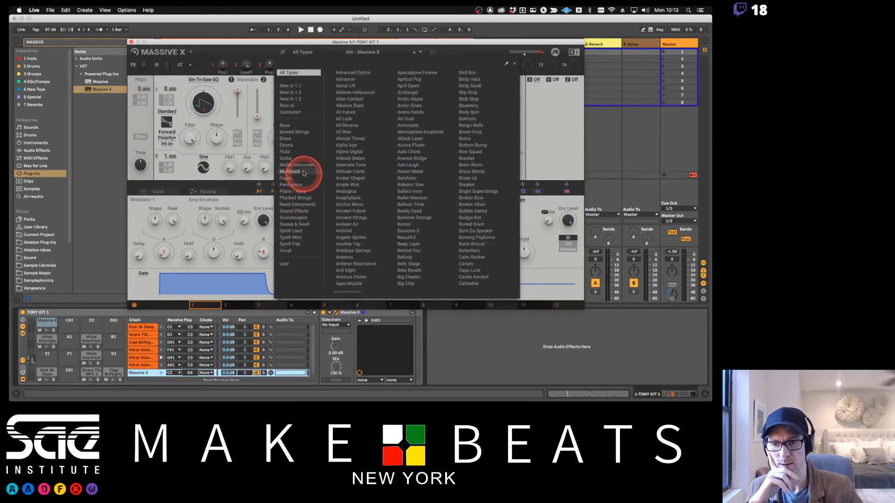
{"action": "left_click", "coordinate": [296, 185]}
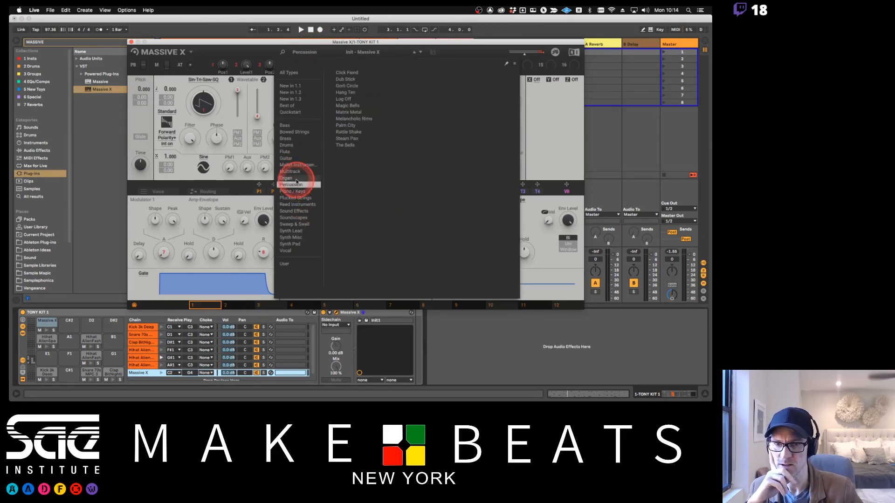
{"action": "left_click", "coordinate": [356, 93]}
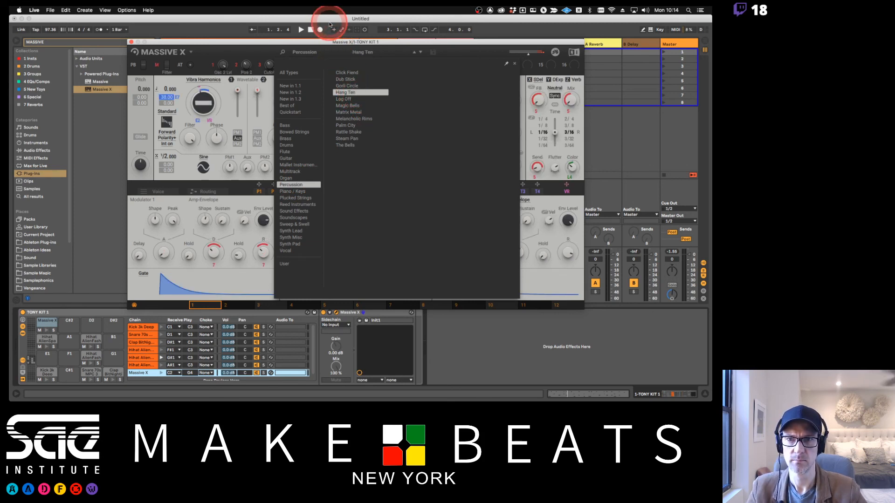
Start playback, audition the Percussion presets and load Dub Stick, and close Massive X's window.
{"action": "left_click", "coordinate": [301, 30]}
{"action": "left_click", "coordinate": [345, 86]}
{"action": "left_click", "coordinate": [345, 79]}
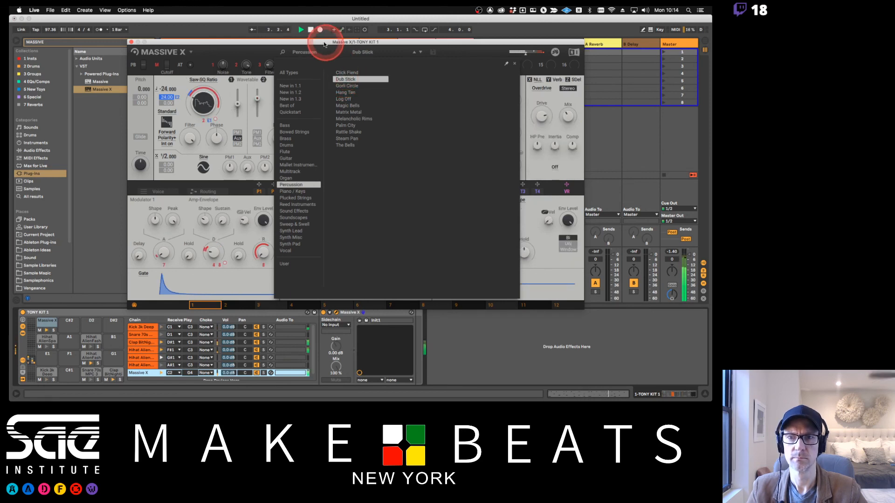
{"action": "left_click_drag", "start_coordinate": [322, 42], "coordinate": [399, 60]}
{"action": "left_click", "coordinate": [209, 61]}
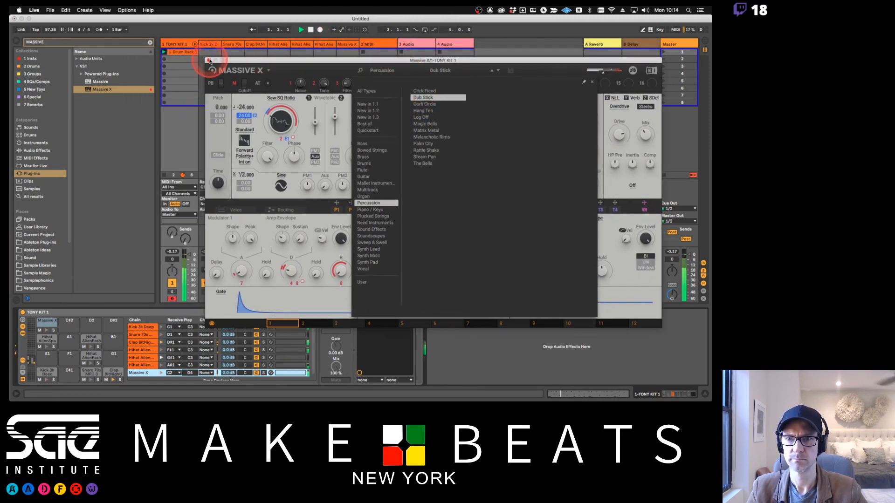
Close Massive X's preset browser, tweak the Noise, Reverb, Tone, Open and Tail macros during playback, and stop playback.
{"action": "left_click", "coordinate": [361, 71]}
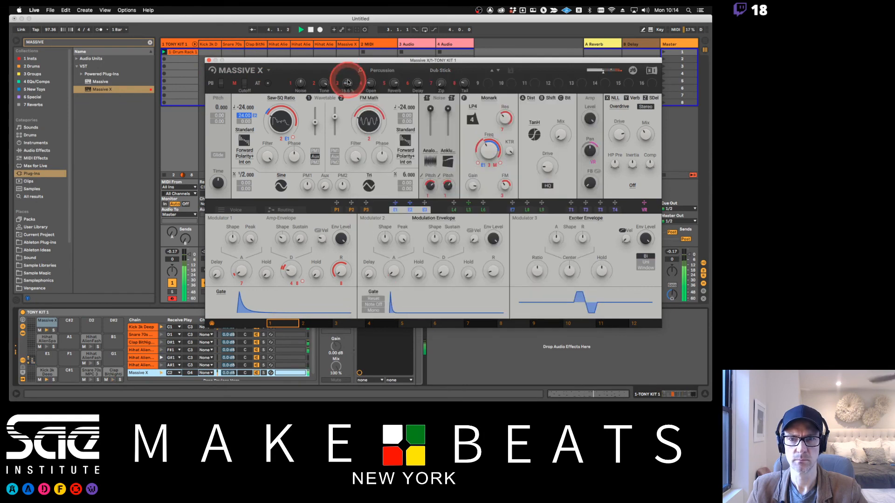
{"action": "left_click_drag", "start_coordinate": [300, 82], "coordinate": [299, 85]}
{"action": "left_click_drag", "start_coordinate": [394, 83], "coordinate": [465, 77]}
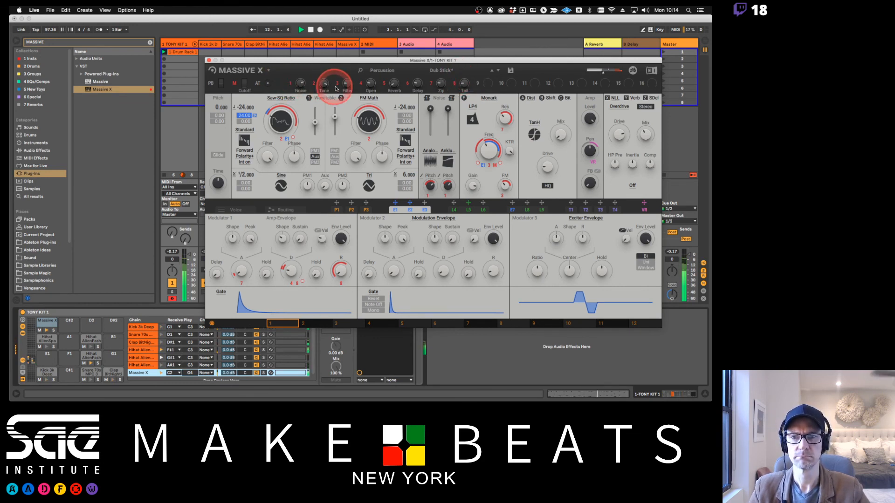
{"action": "left_click_drag", "start_coordinate": [323, 84], "coordinate": [294, 80]}
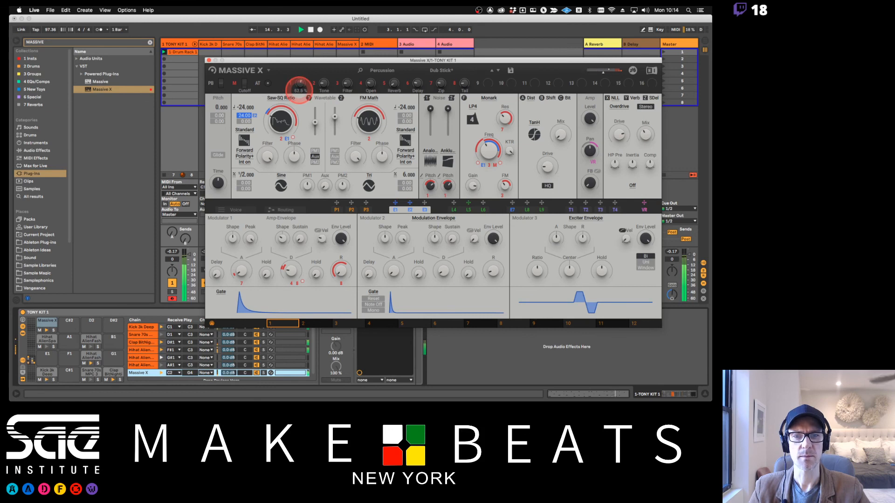
{"action": "left_click_drag", "start_coordinate": [367, 87], "coordinate": [381, 82]}
{"action": "left_click_drag", "start_coordinate": [464, 84], "coordinate": [464, 85]}
{"action": "key", "text": "space"}
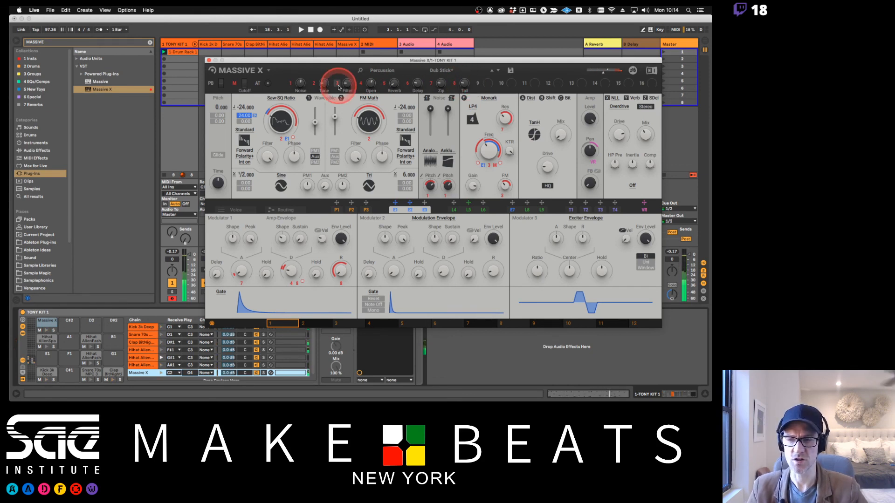
Switch to Preview and review the notes on using a synth in a Drum Rack.
{"action": "key", "text": "super+Tab"}
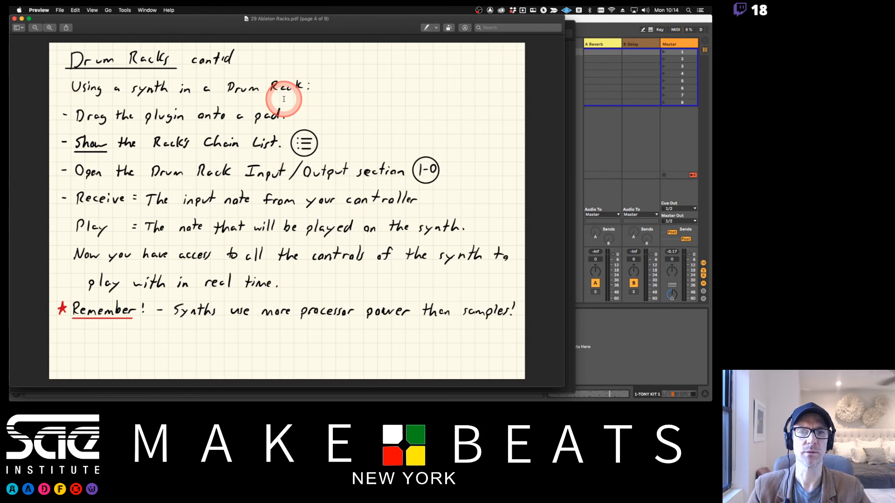
{"action": "left_click", "coordinate": [395, 18]}
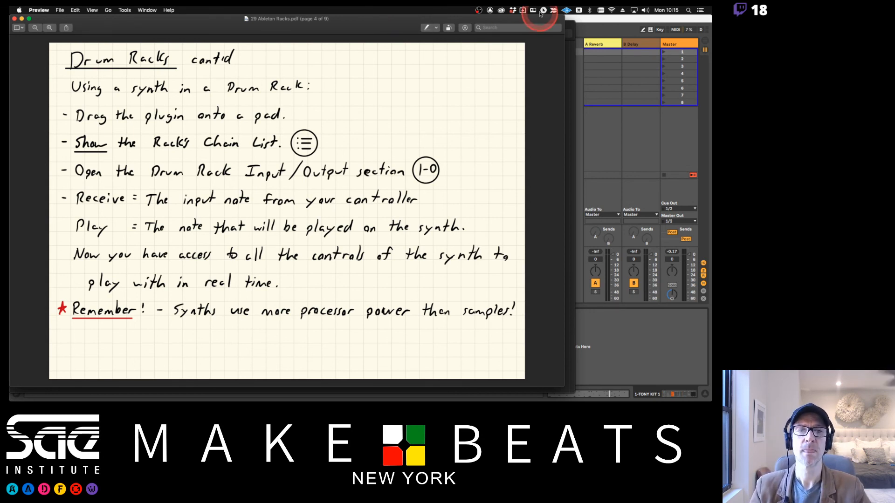
Return to Ableton Live, close Massive X's window and clear the plug-in browser search.
{"action": "left_click", "coordinate": [586, 21]}
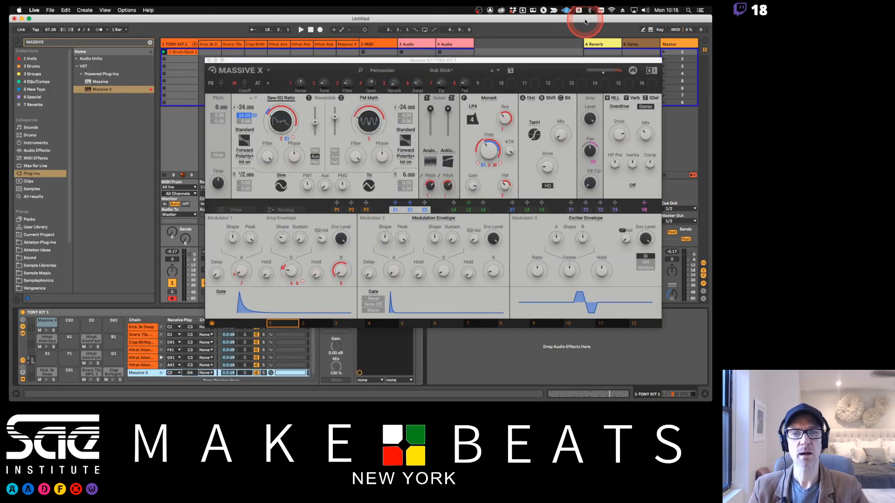
{"action": "left_click", "coordinate": [209, 61]}
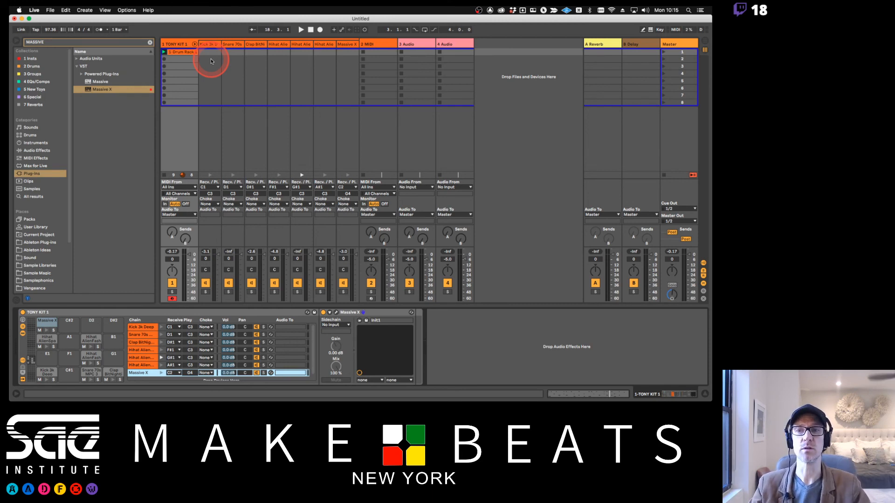
{"action": "left_click", "coordinate": [150, 43]}
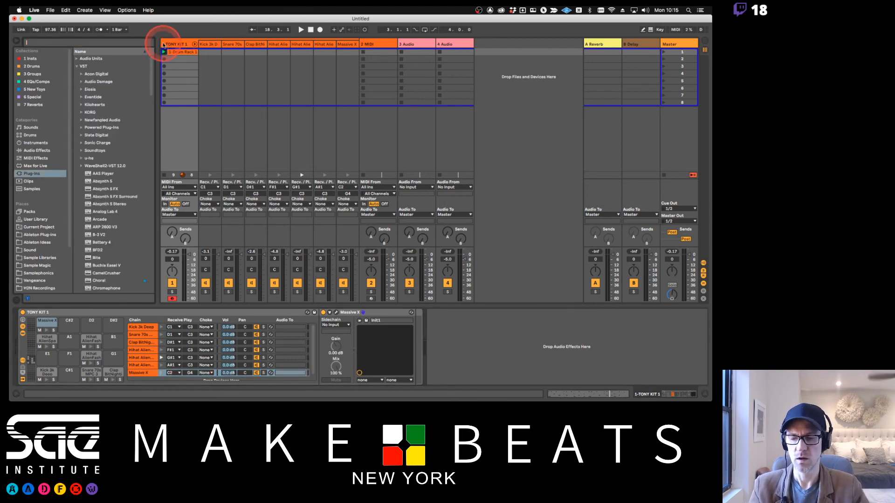
Switch to Preview, go to the Instrument Racks page of the notes, and switch away to another app.
{"action": "key", "text": "super+Tab"}
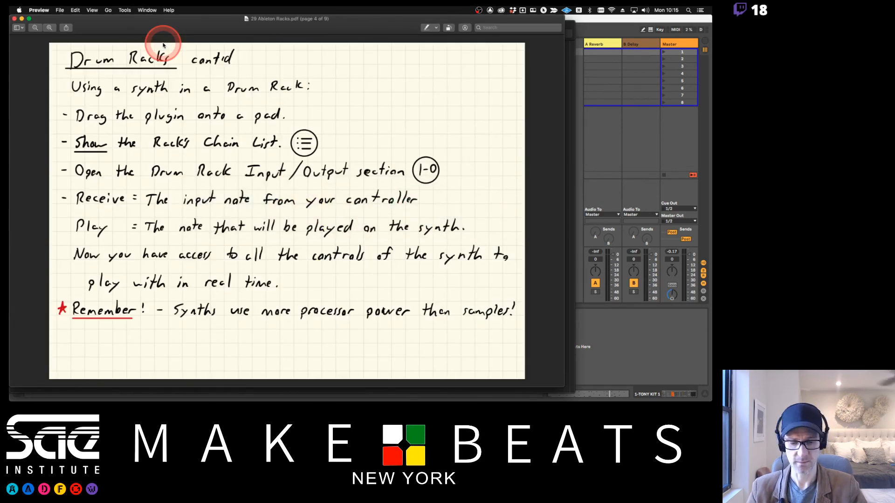
{"action": "key", "text": "Down"}
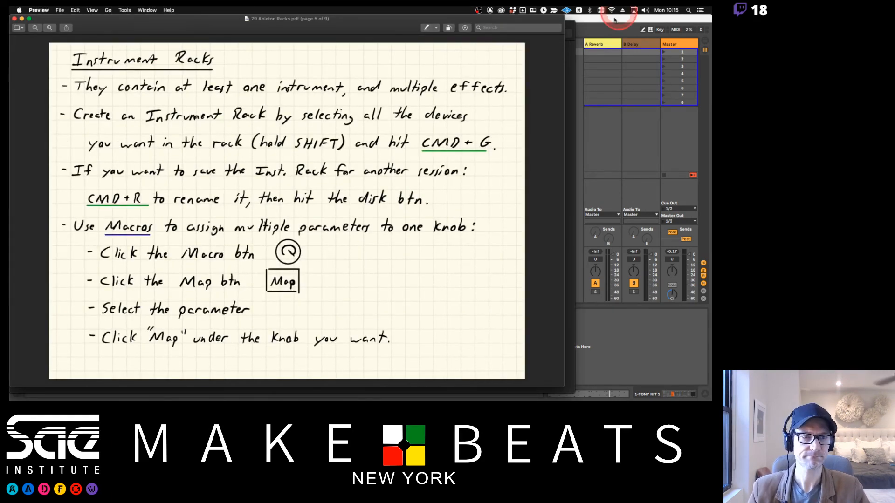
{"action": "key", "text": "super+Tab"}
{"action": "key", "text": "super+Tab"}
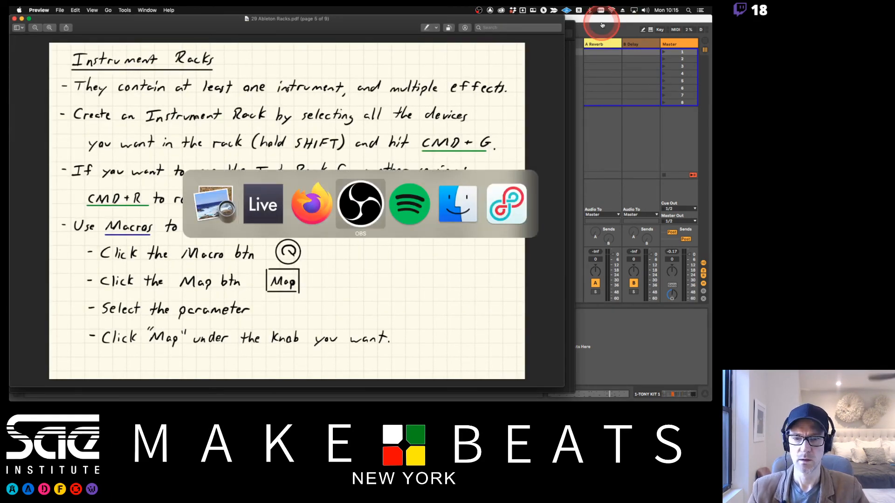